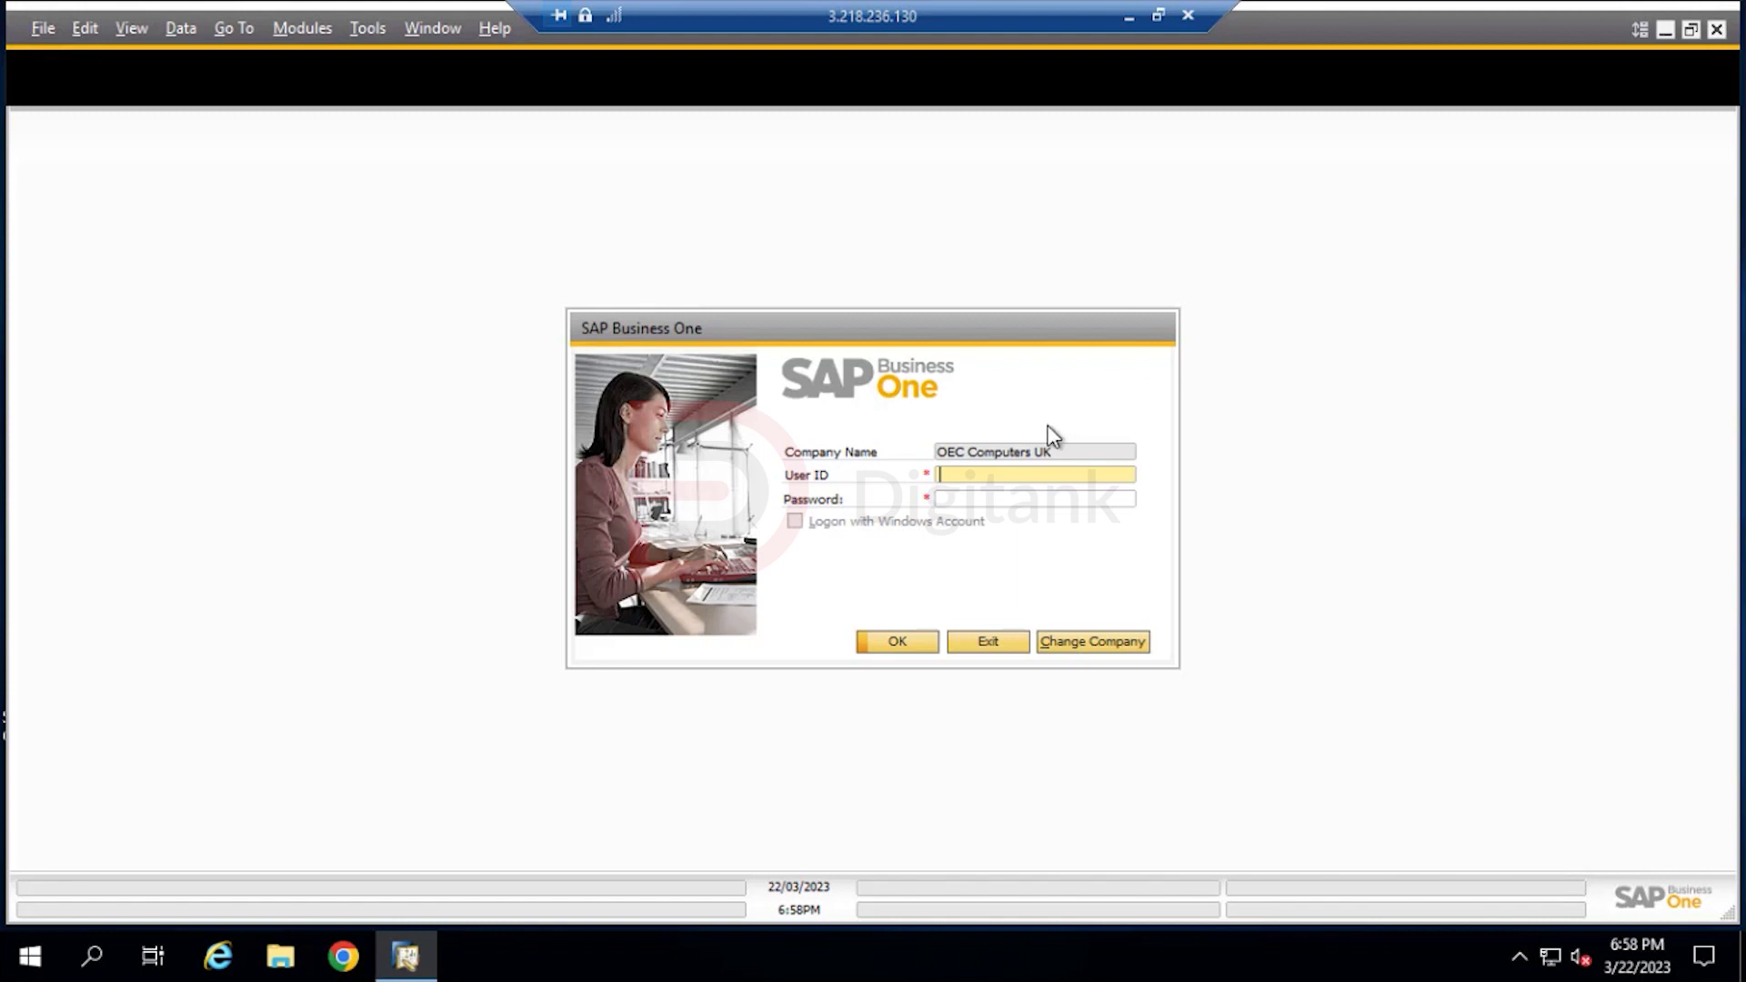
Log in to the OEC Computers UK company with the user ID and password
click(994, 482)
click(996, 499)
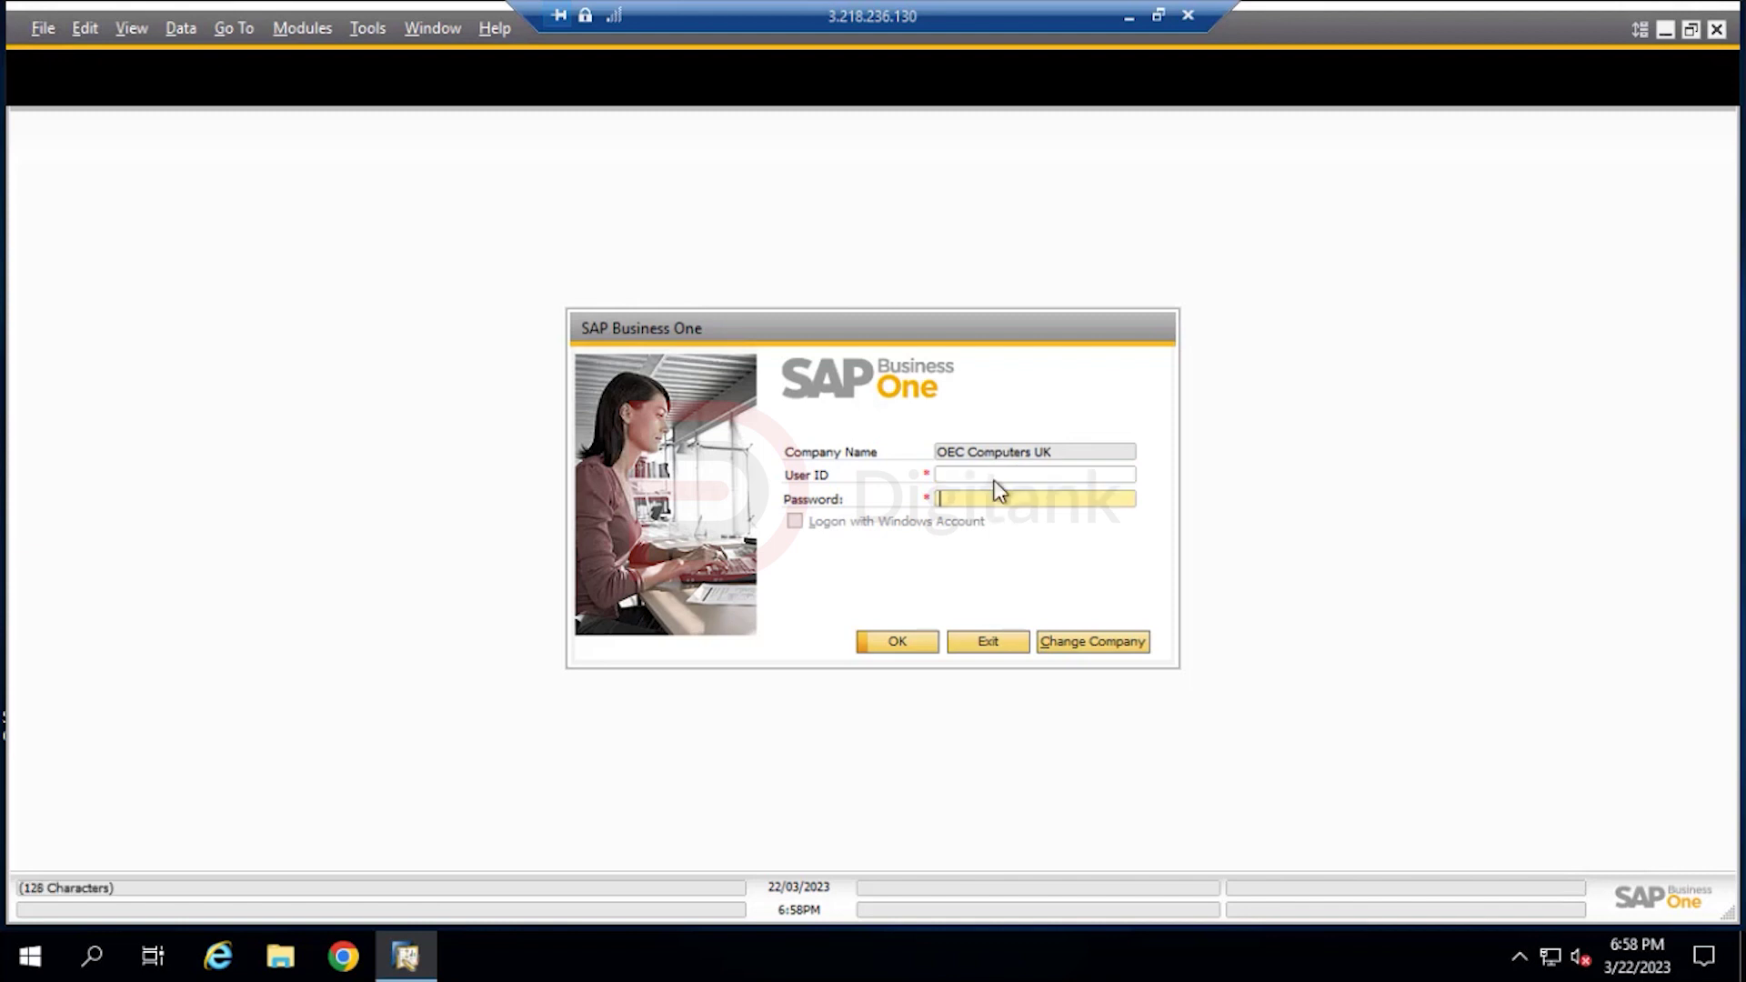
click(994, 481)
text(manager)
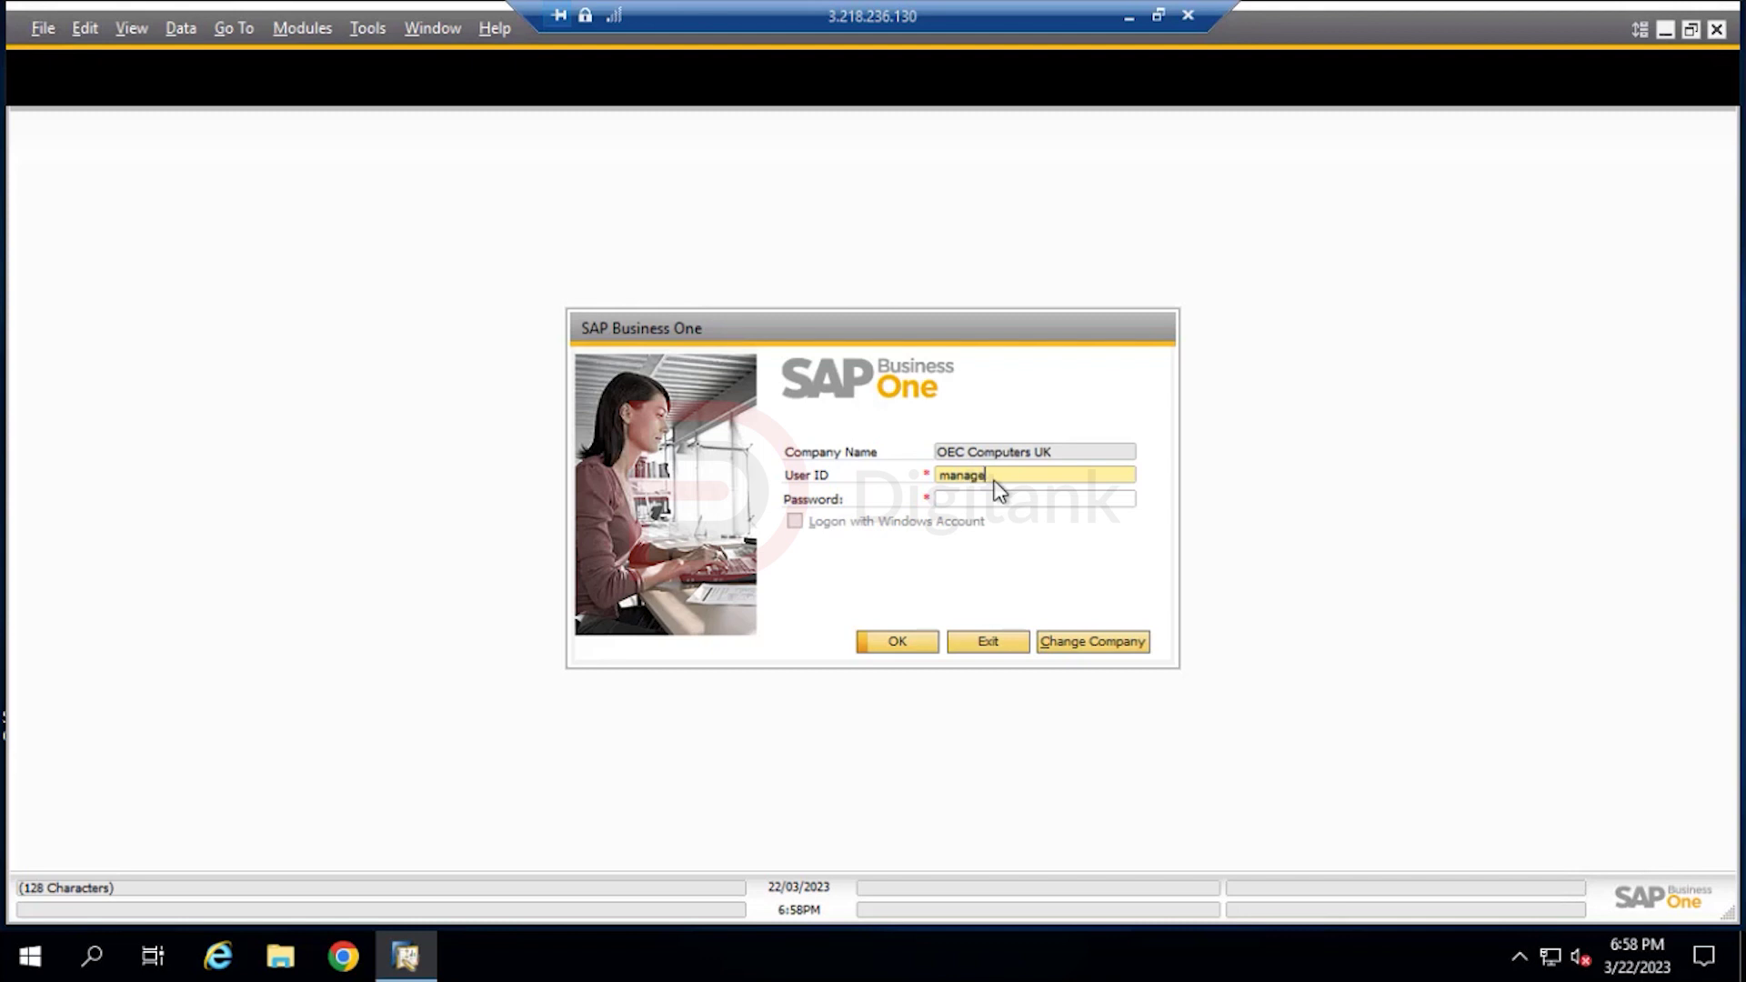
click(1018, 500)
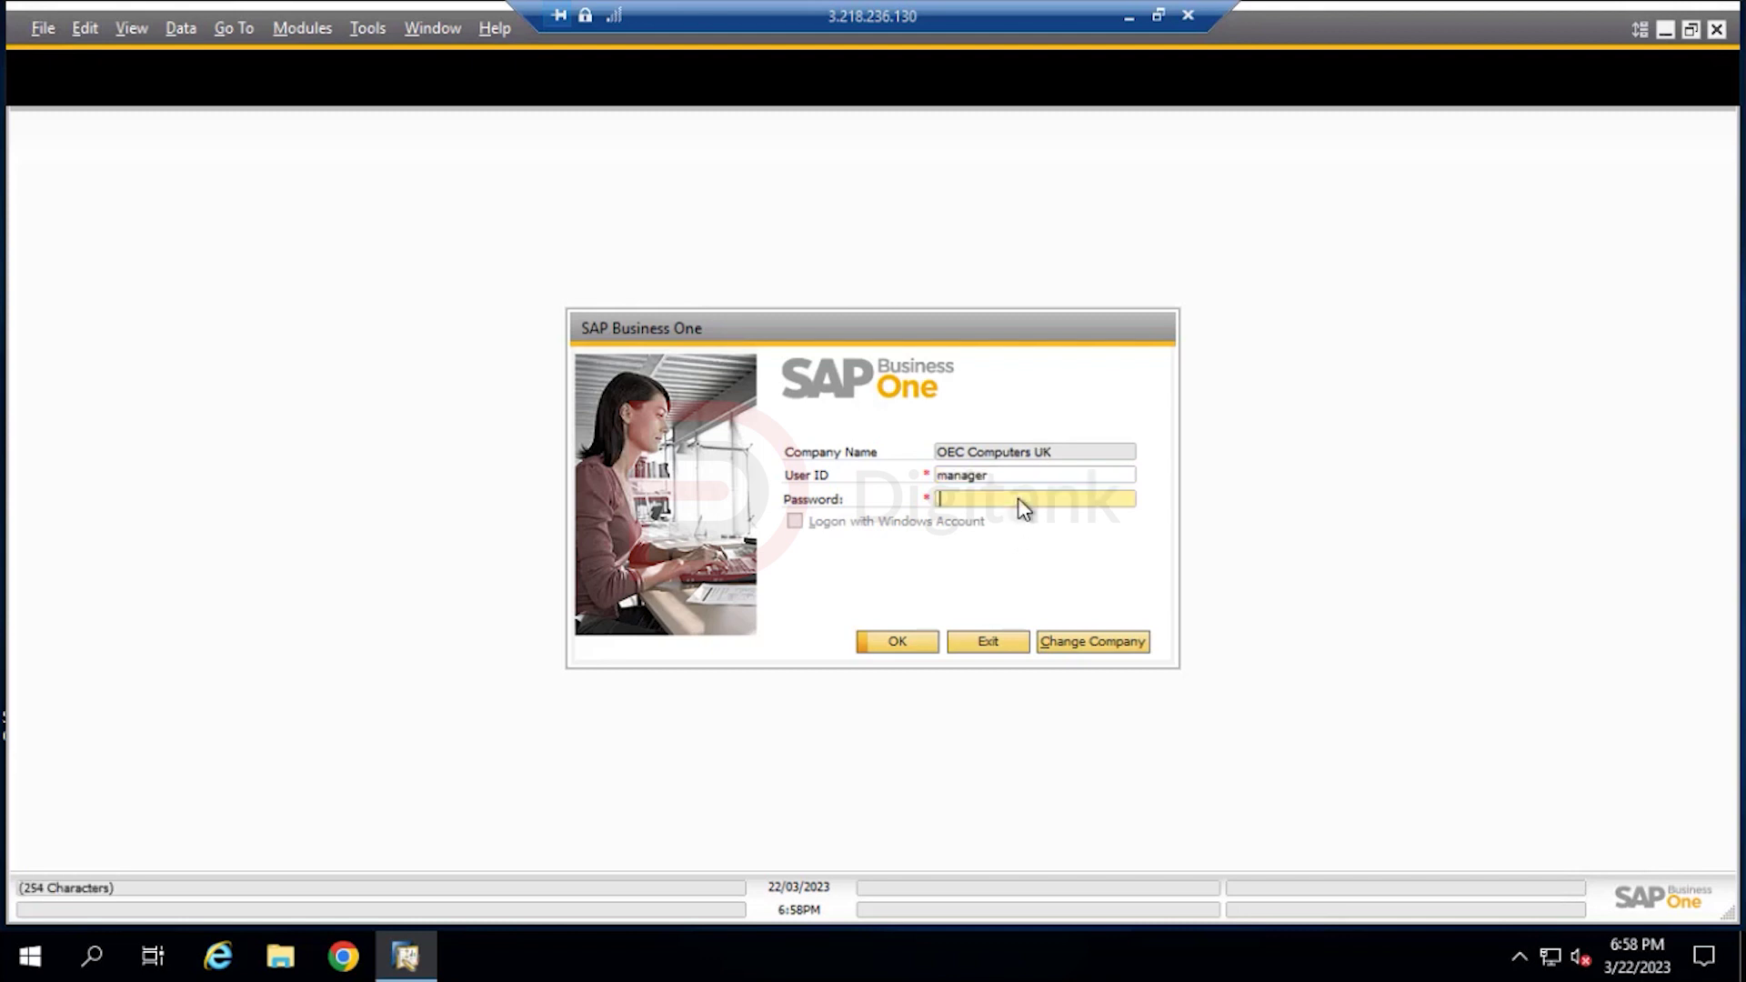
text(manager)
click(898, 642)
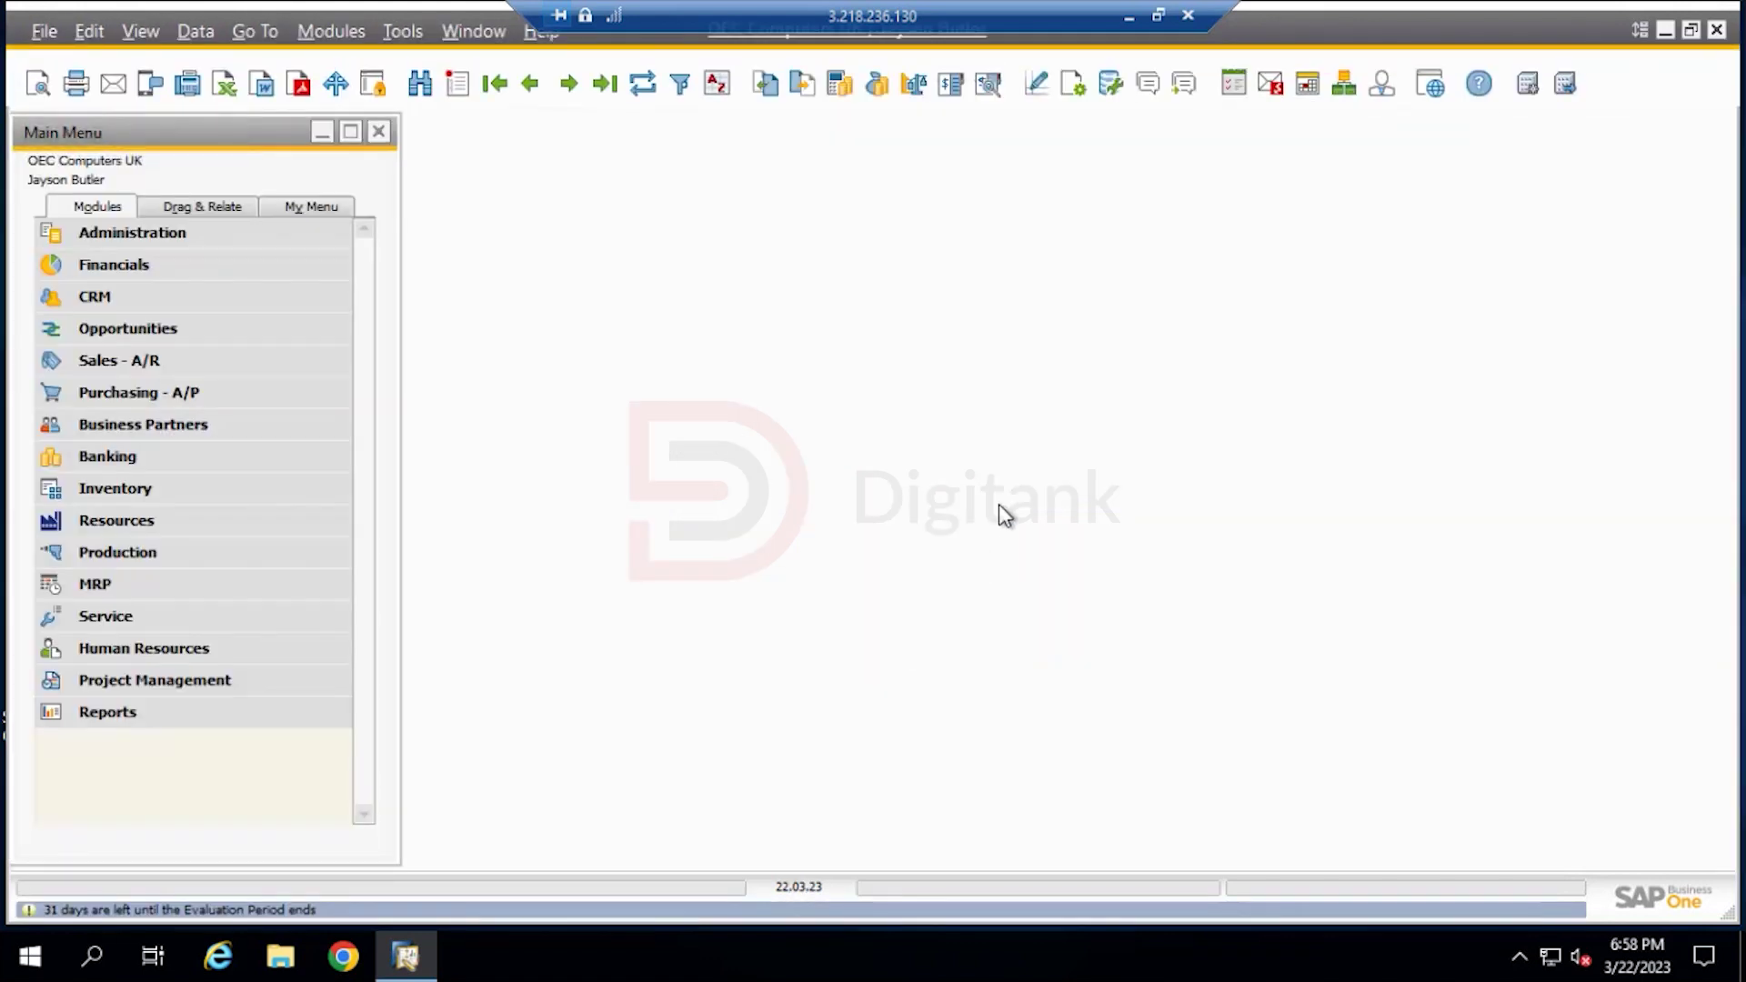
Expand Administration and its System Initialization folder to list General Settings
click(180, 238)
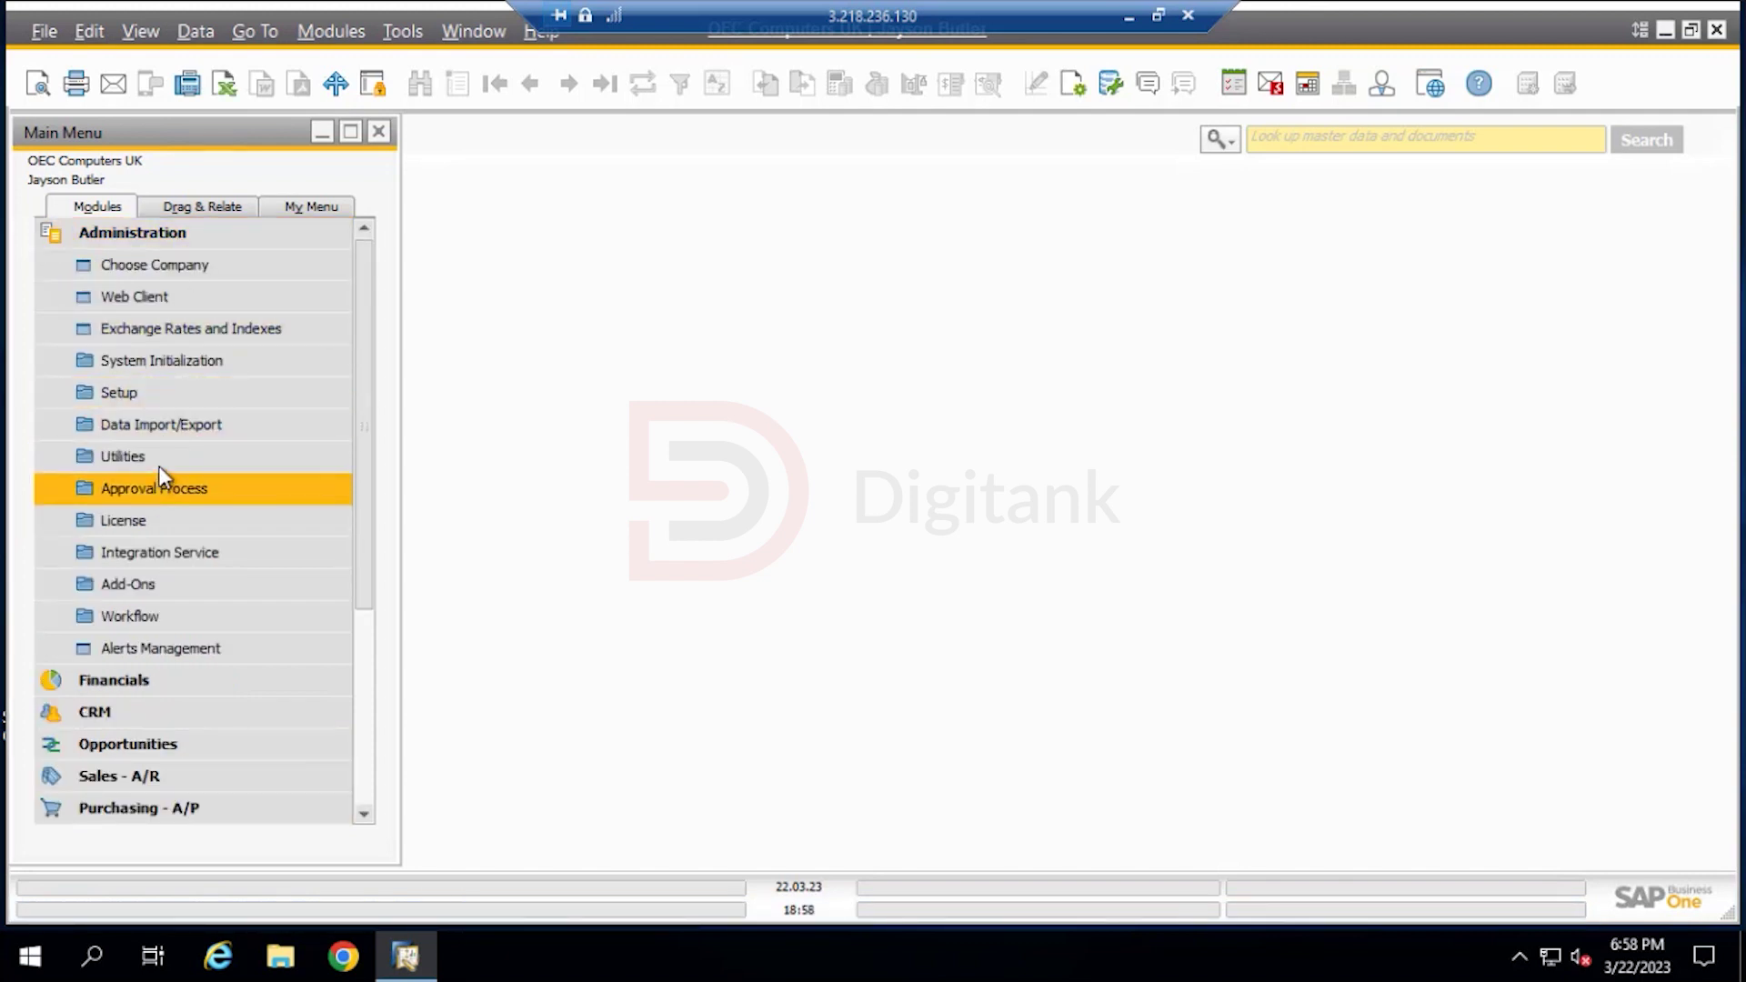
click(199, 364)
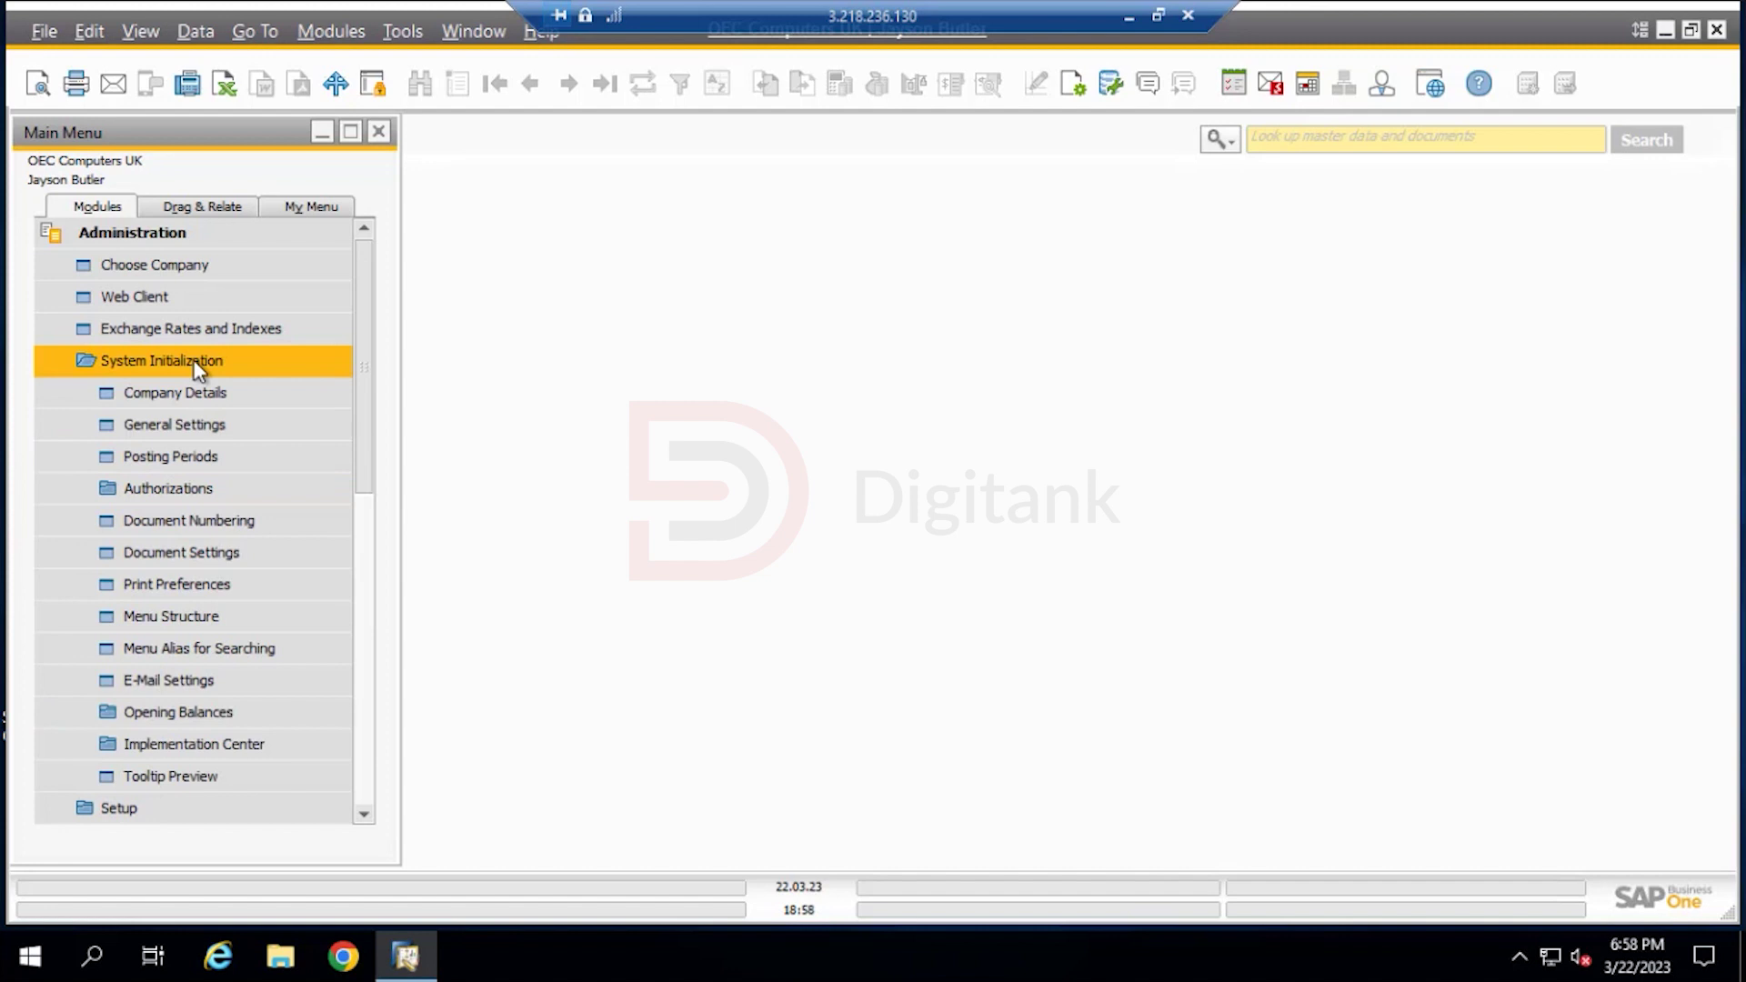
In General Settings' BP tab, tick 'Allow Multiple Blanket Agreements for Same Period', update and close
click(194, 423)
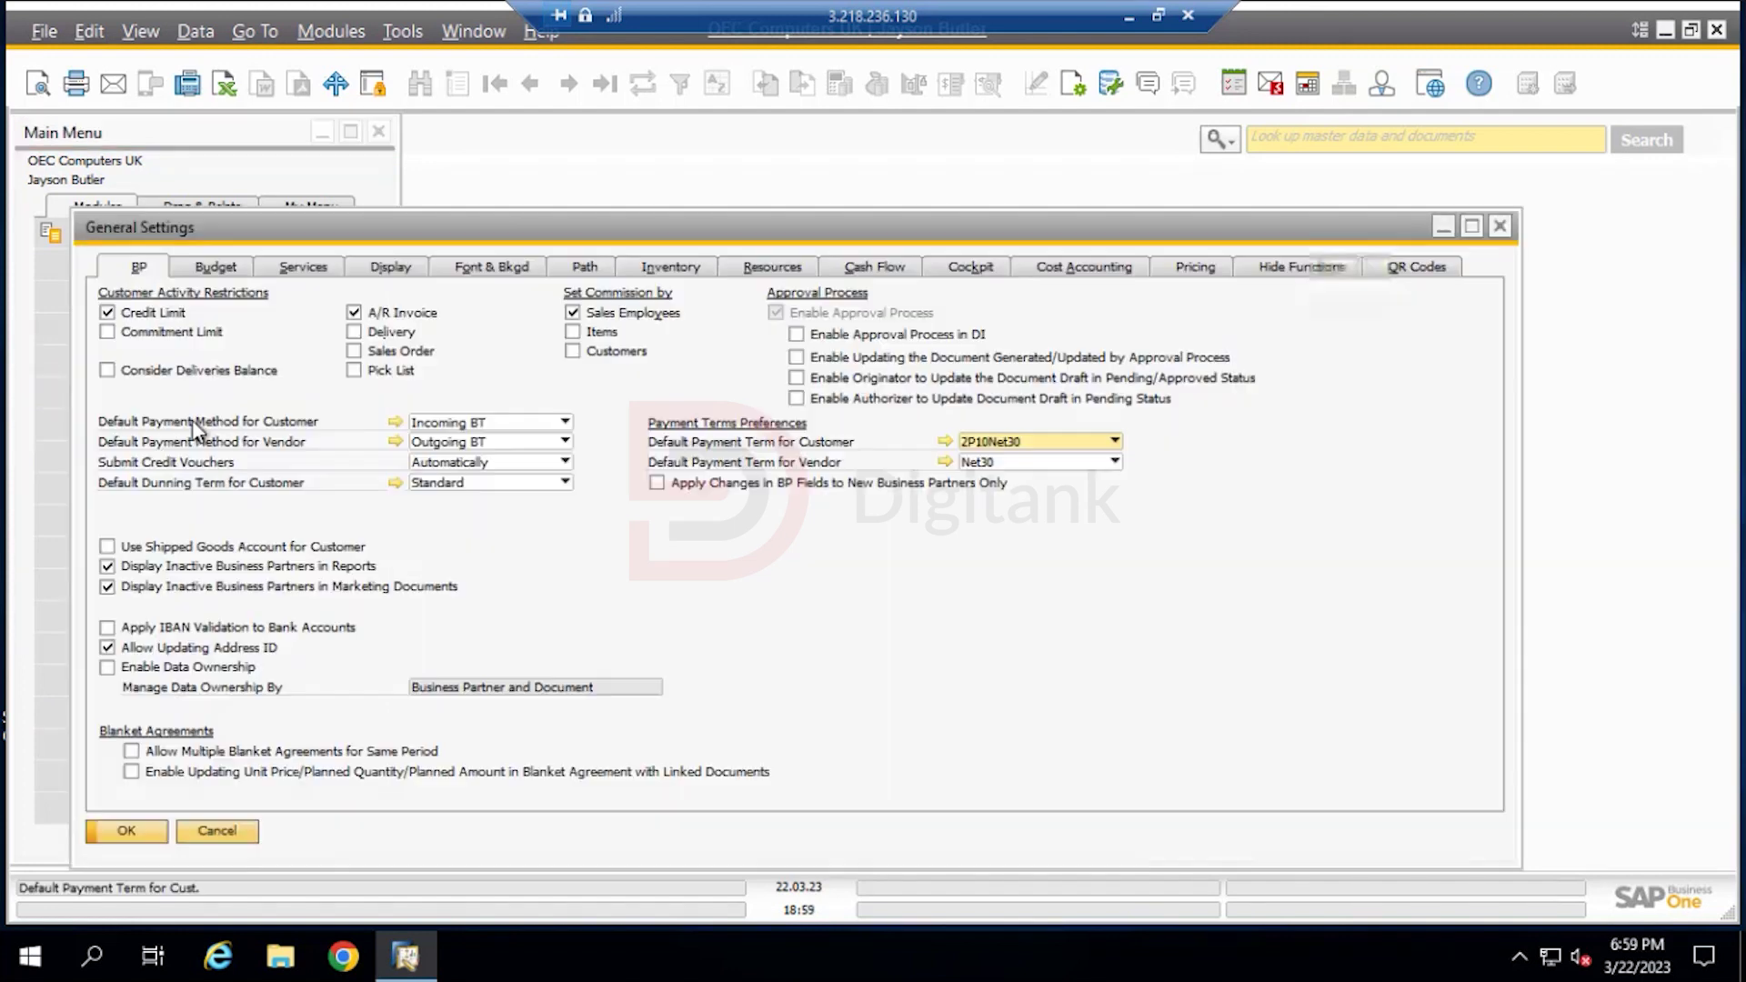
drag(764, 236, 891, 173)
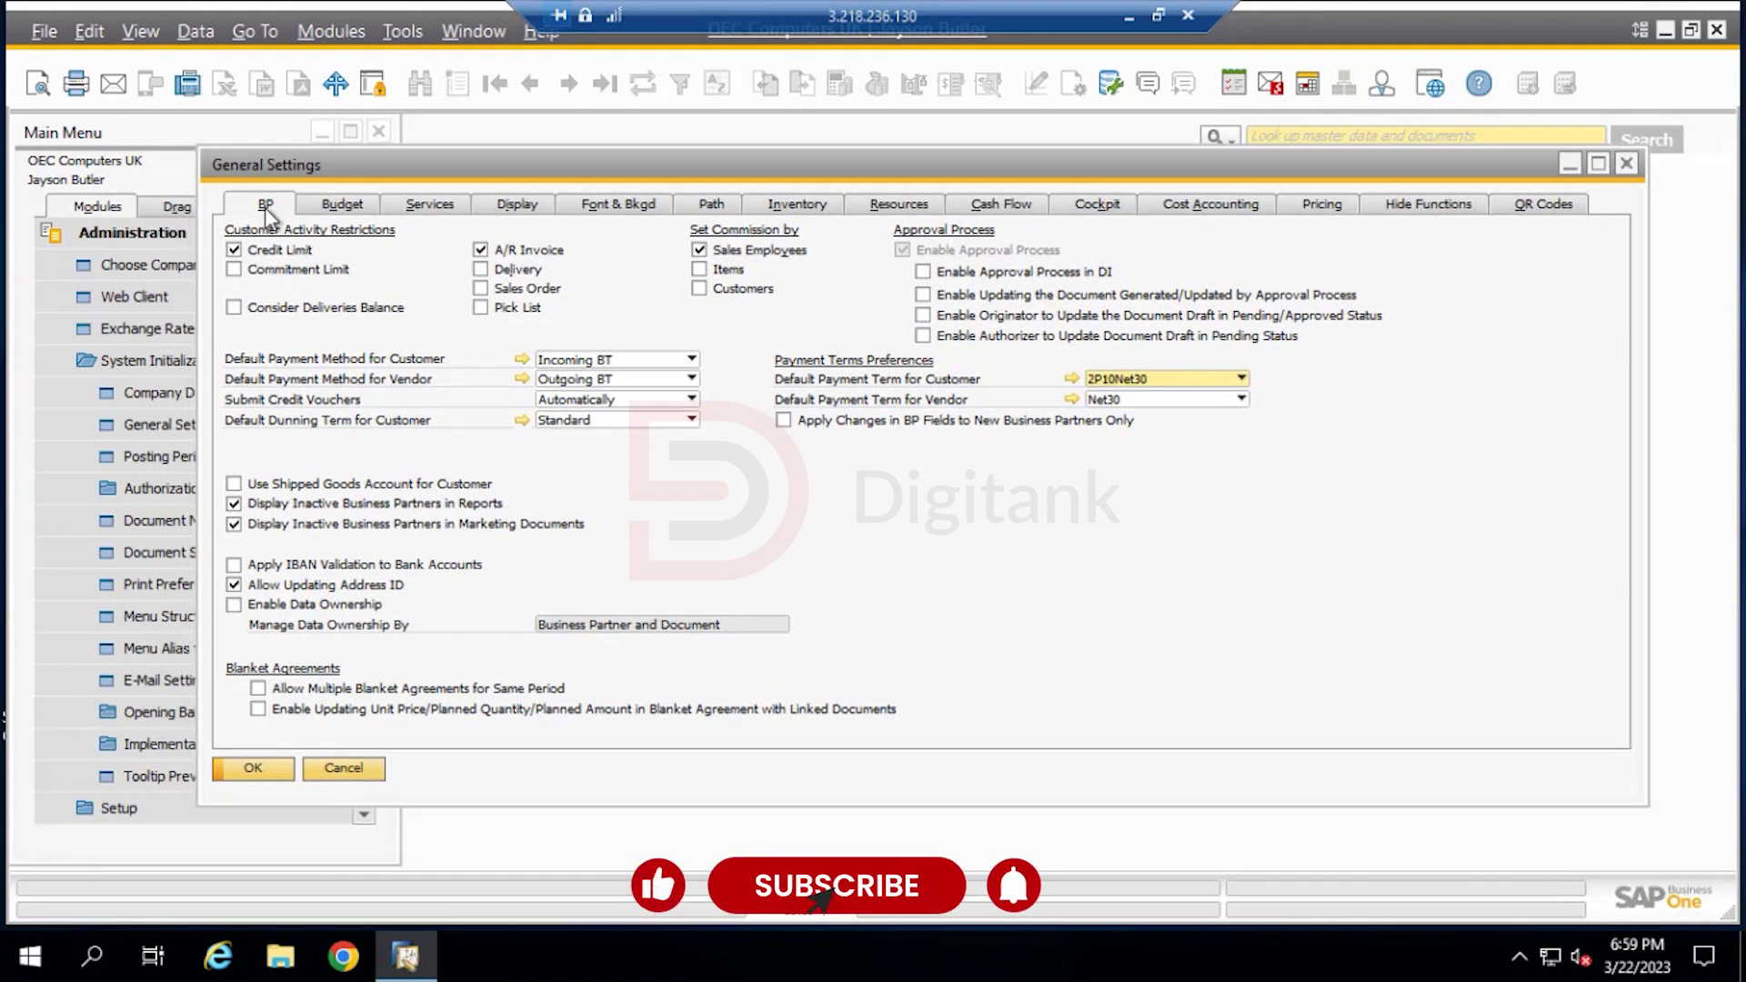
click(259, 689)
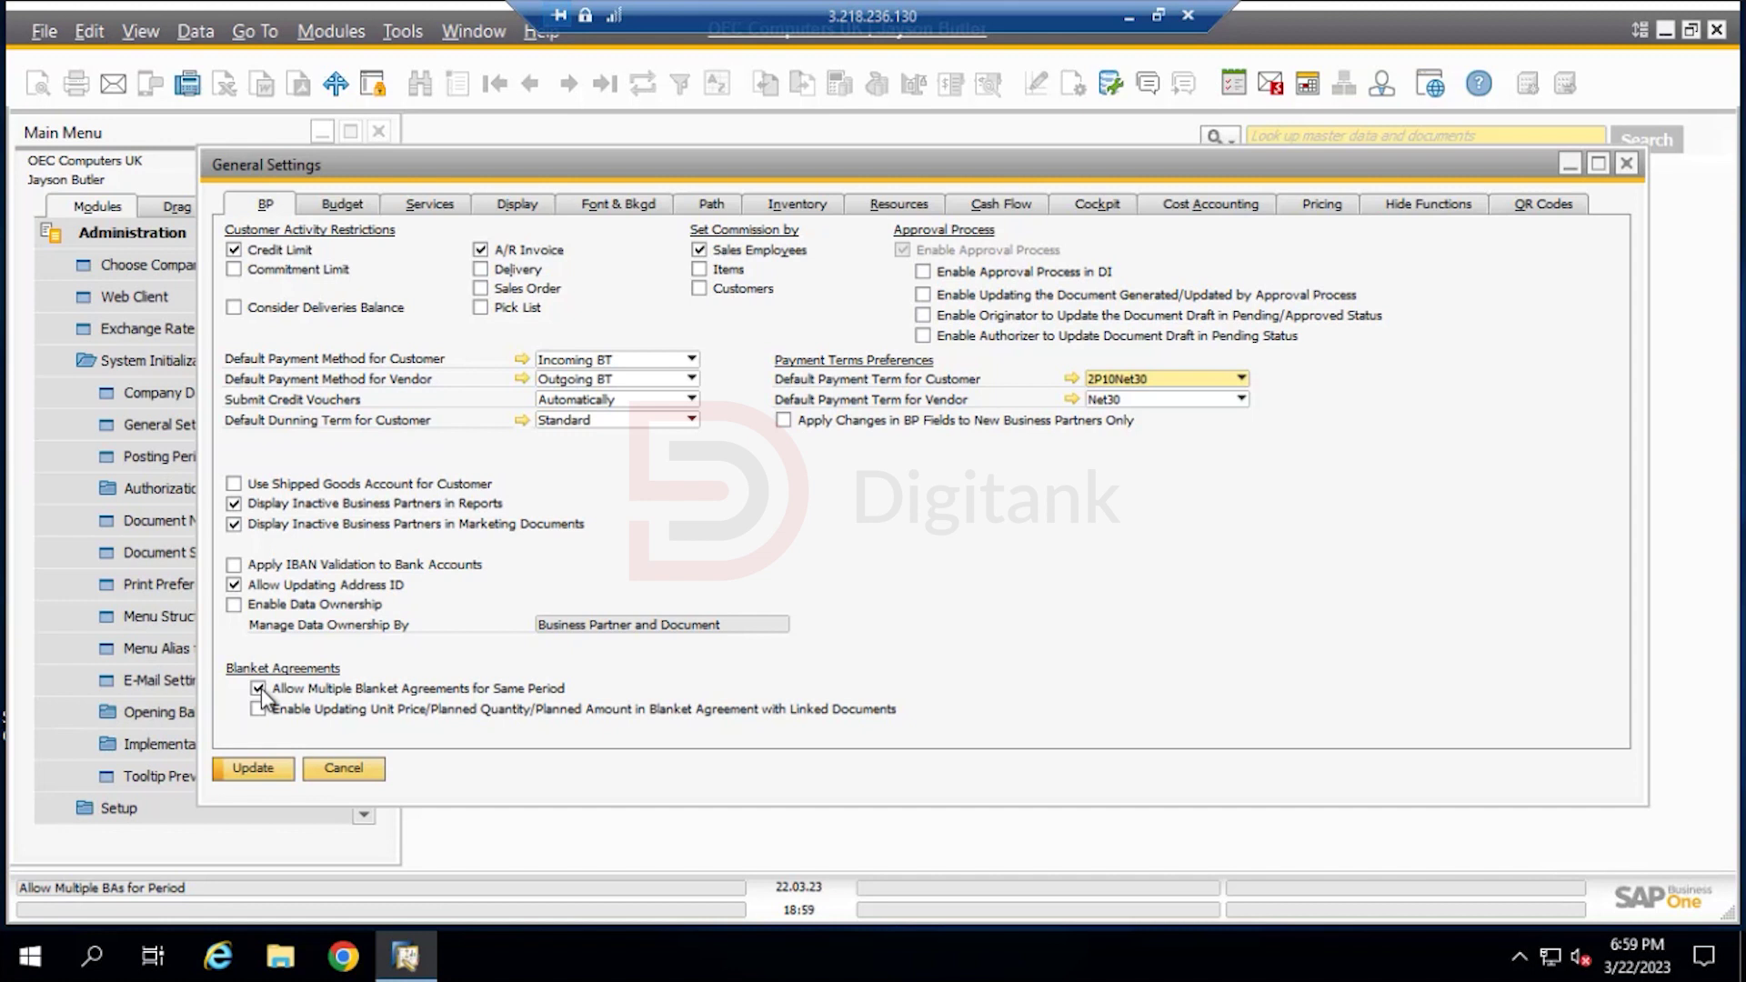
click(247, 768)
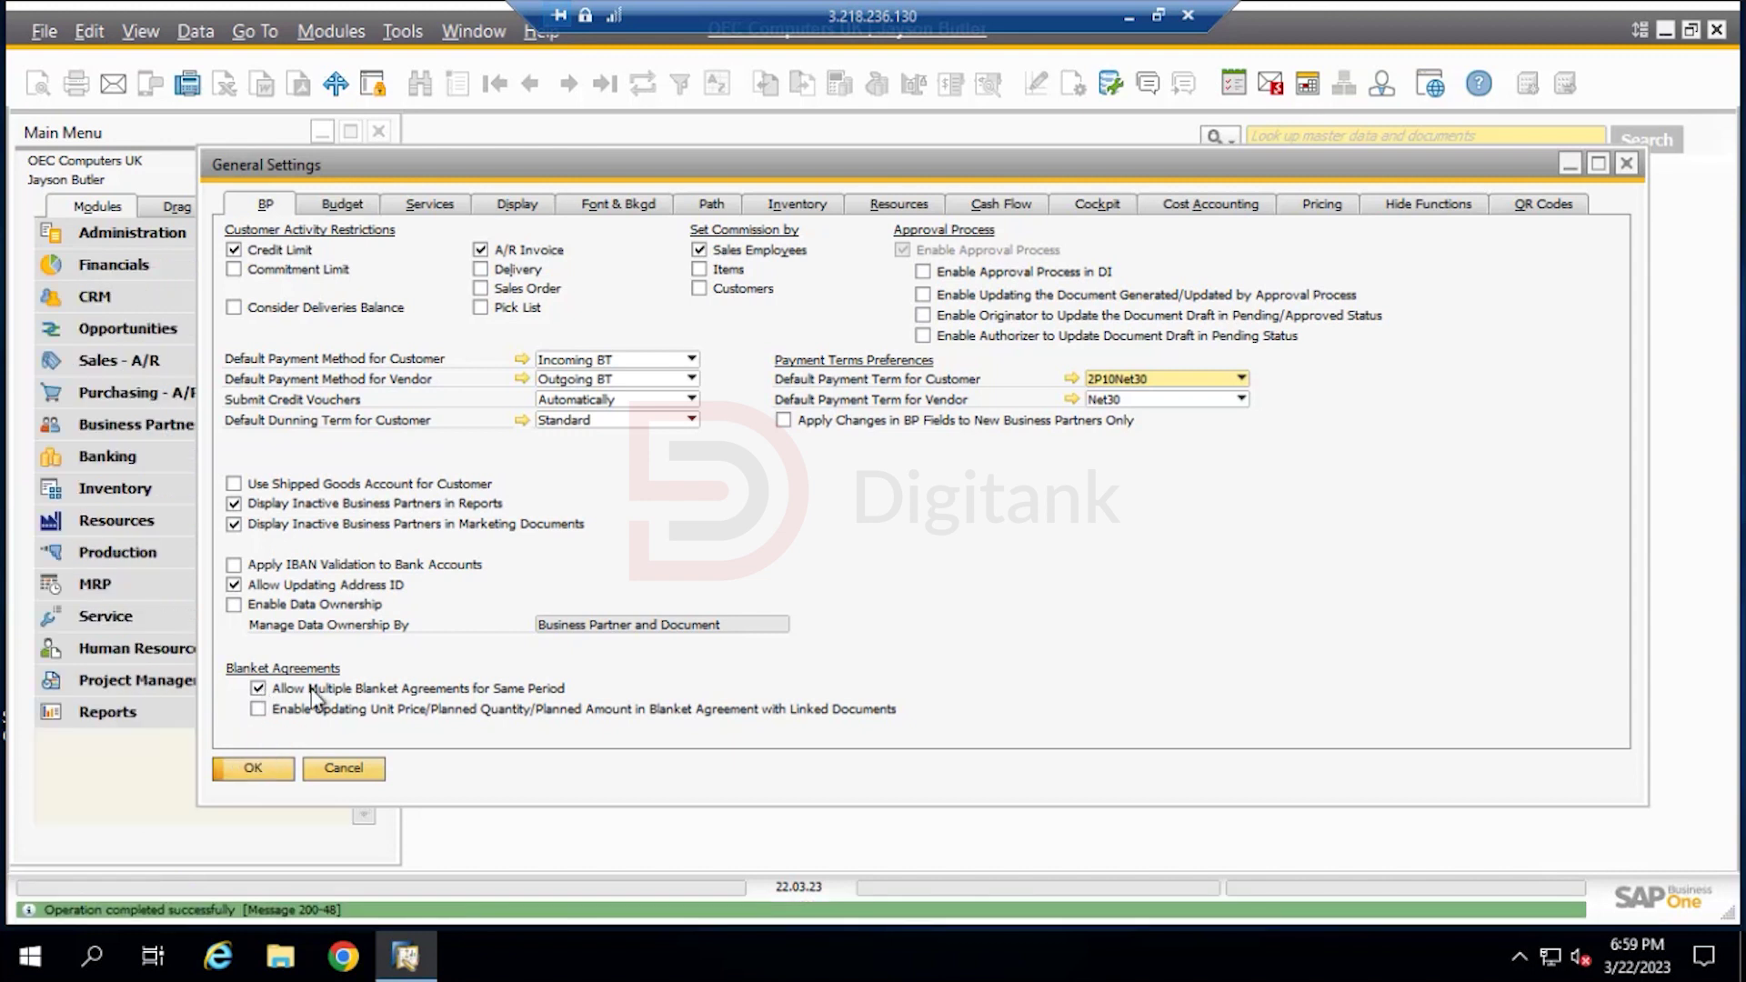
click(264, 769)
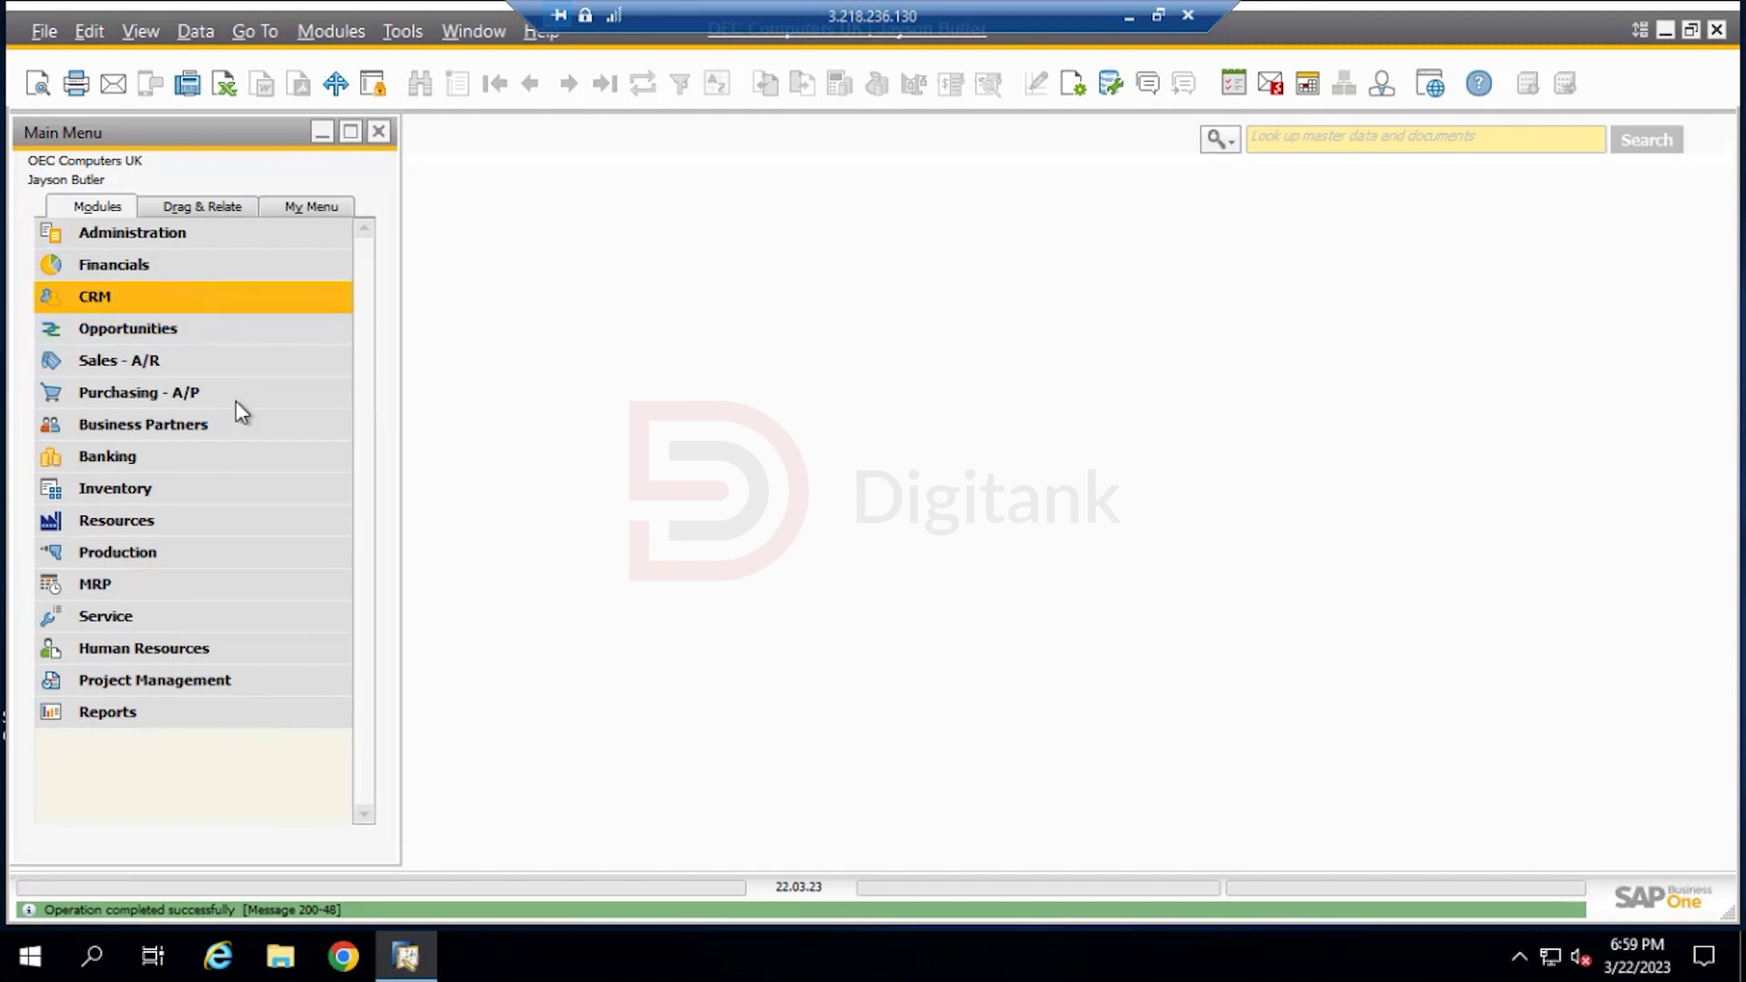
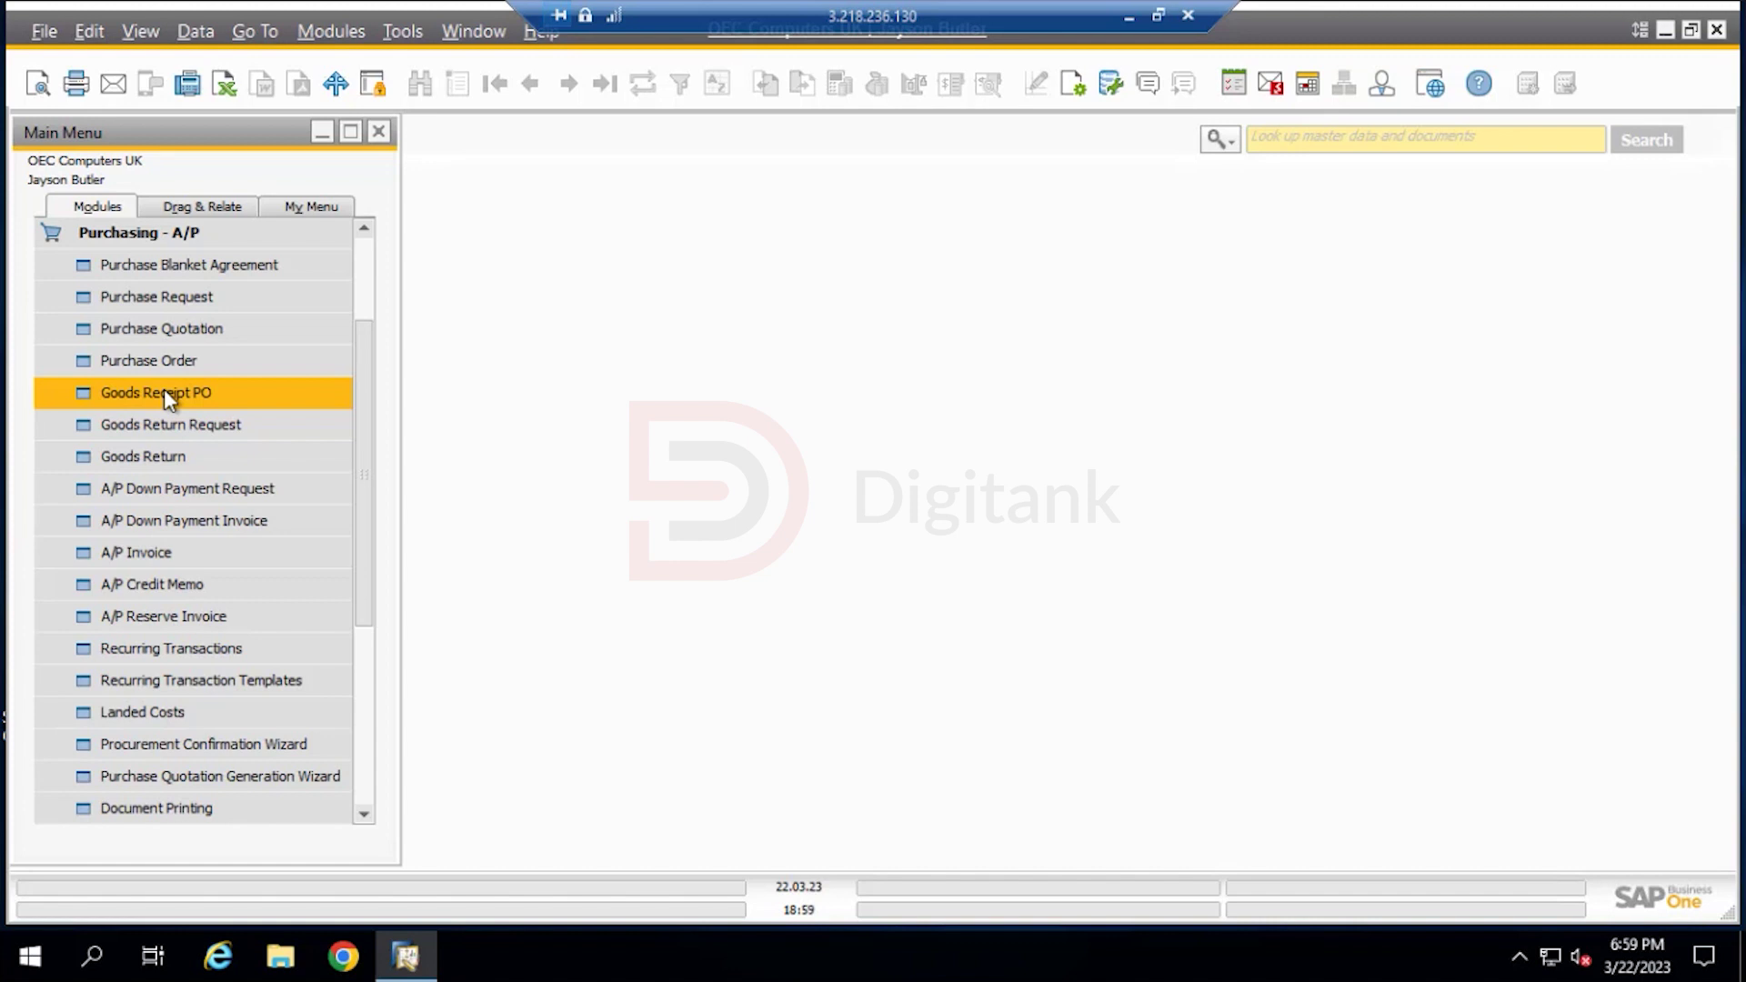
Open a new Purchase Blanket Agreement in Add mode as draft number 2
click(187, 271)
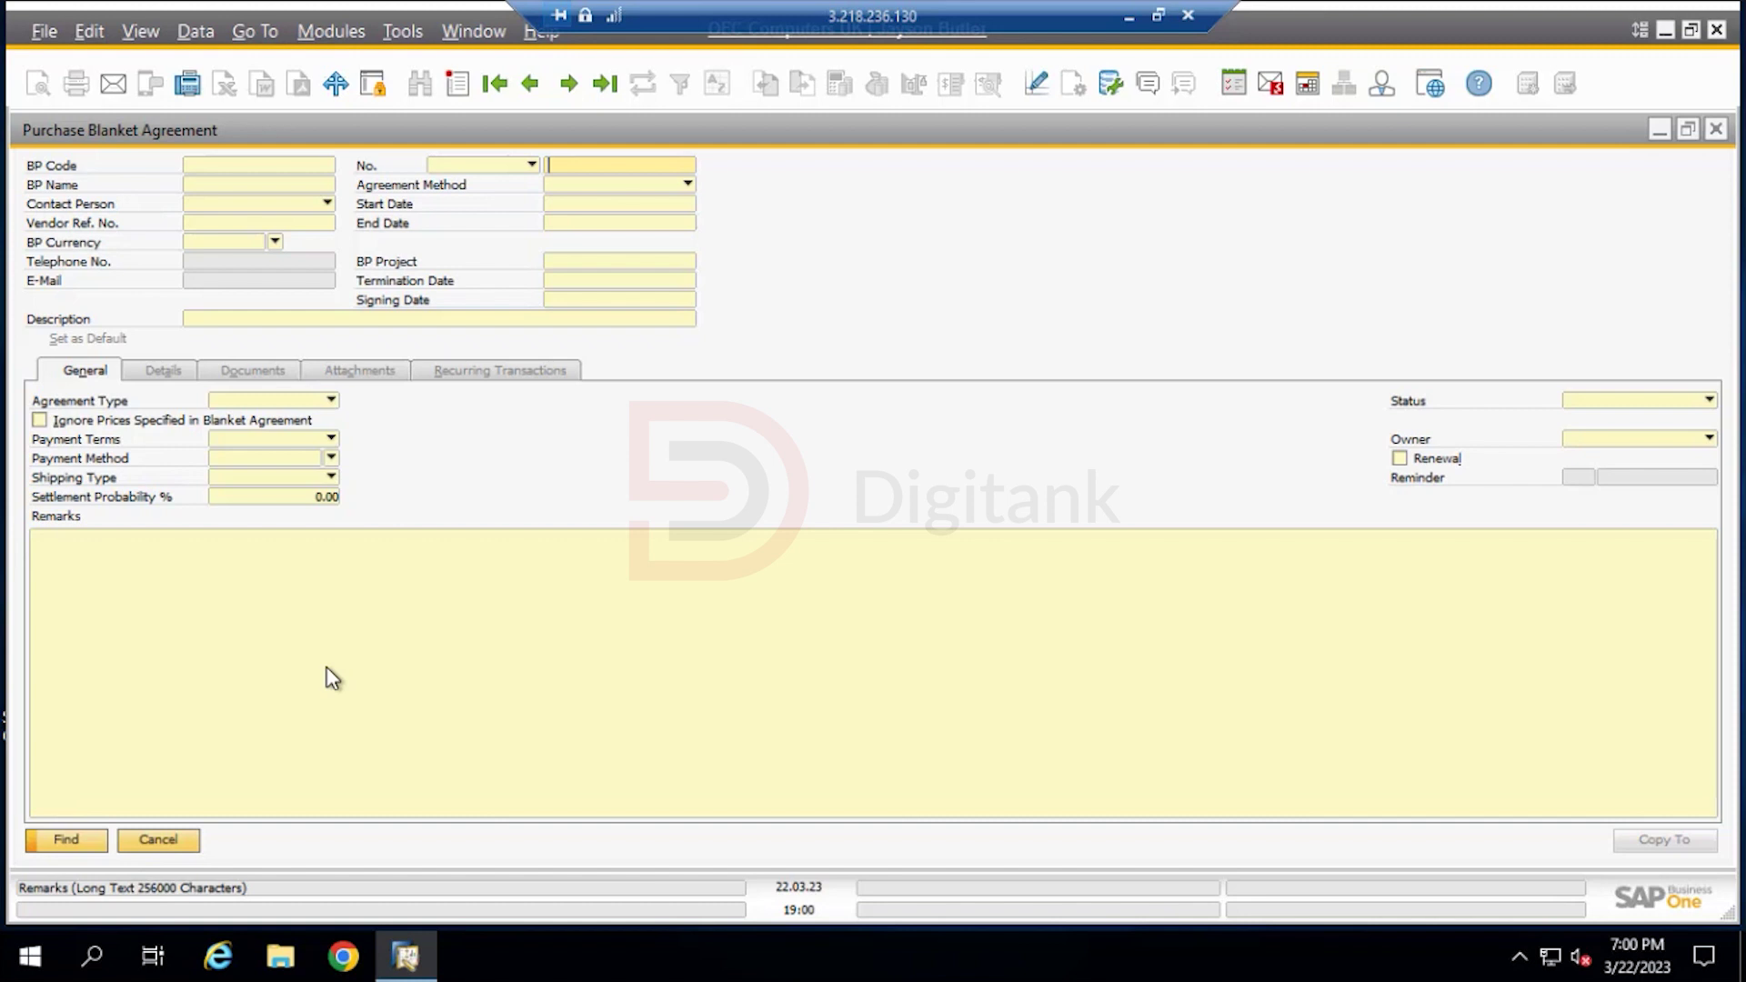
key(ctrl+a)
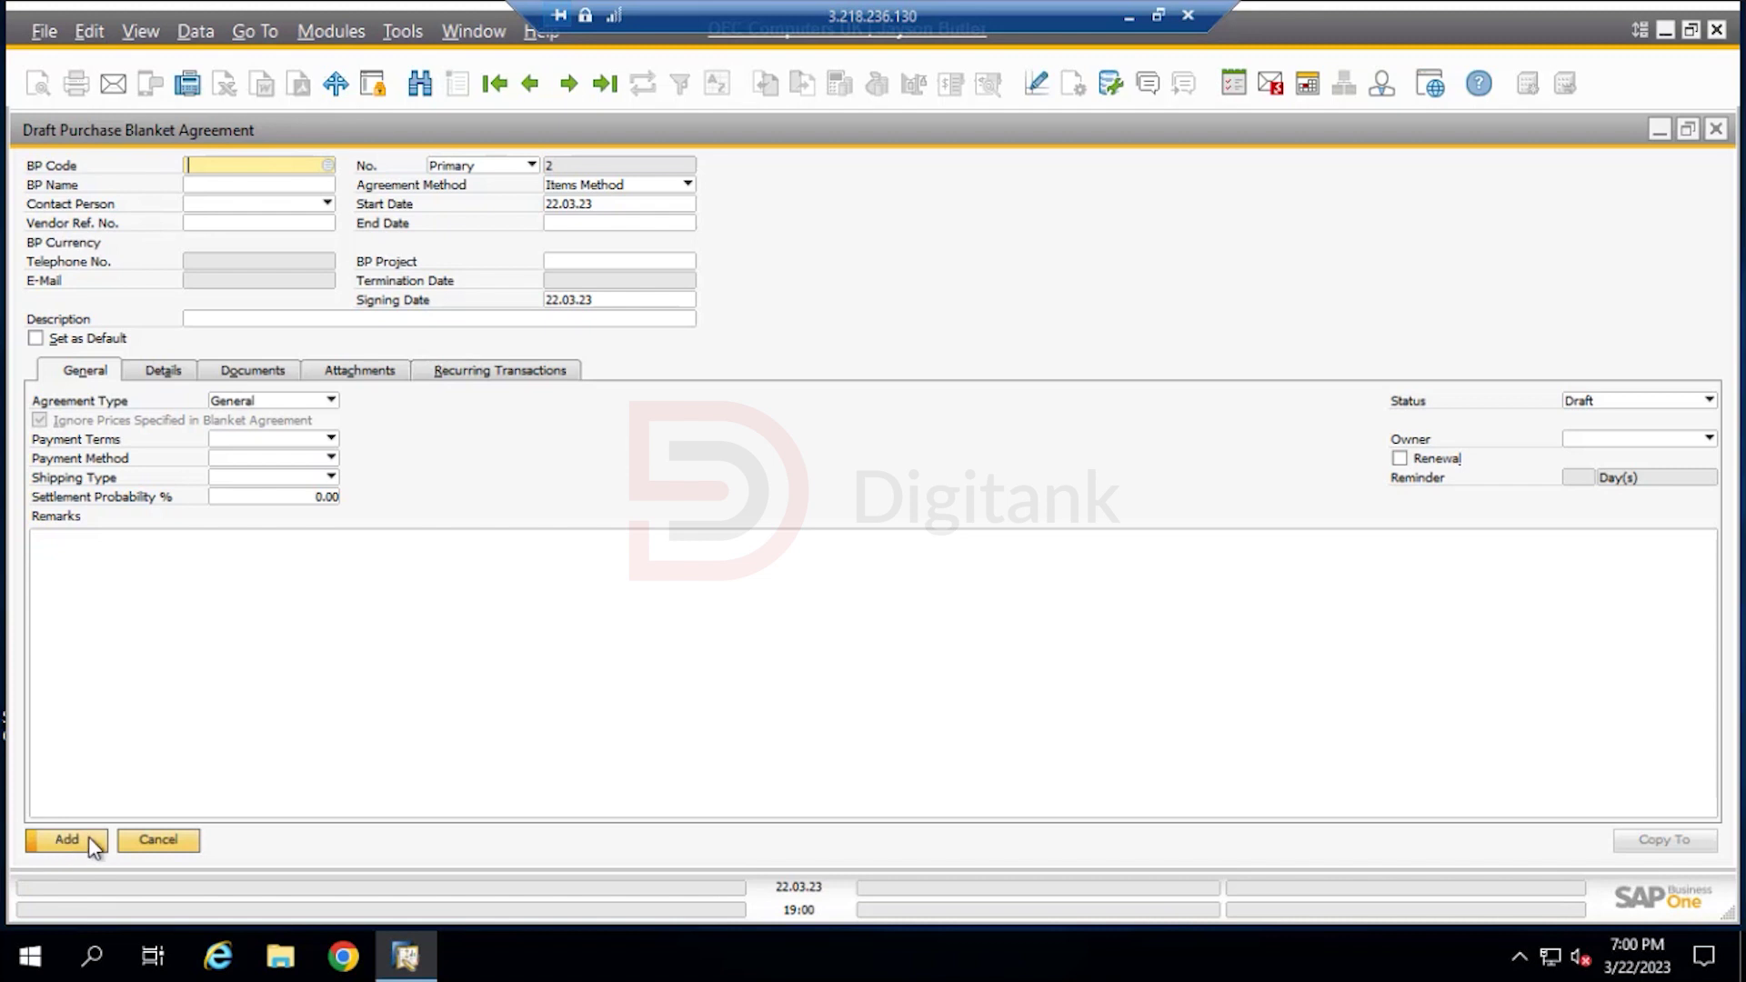
Choose vendor V20000 Lasercom, auto-filling its contact, GBP currency and Outgoing BT payment method
click(331, 164)
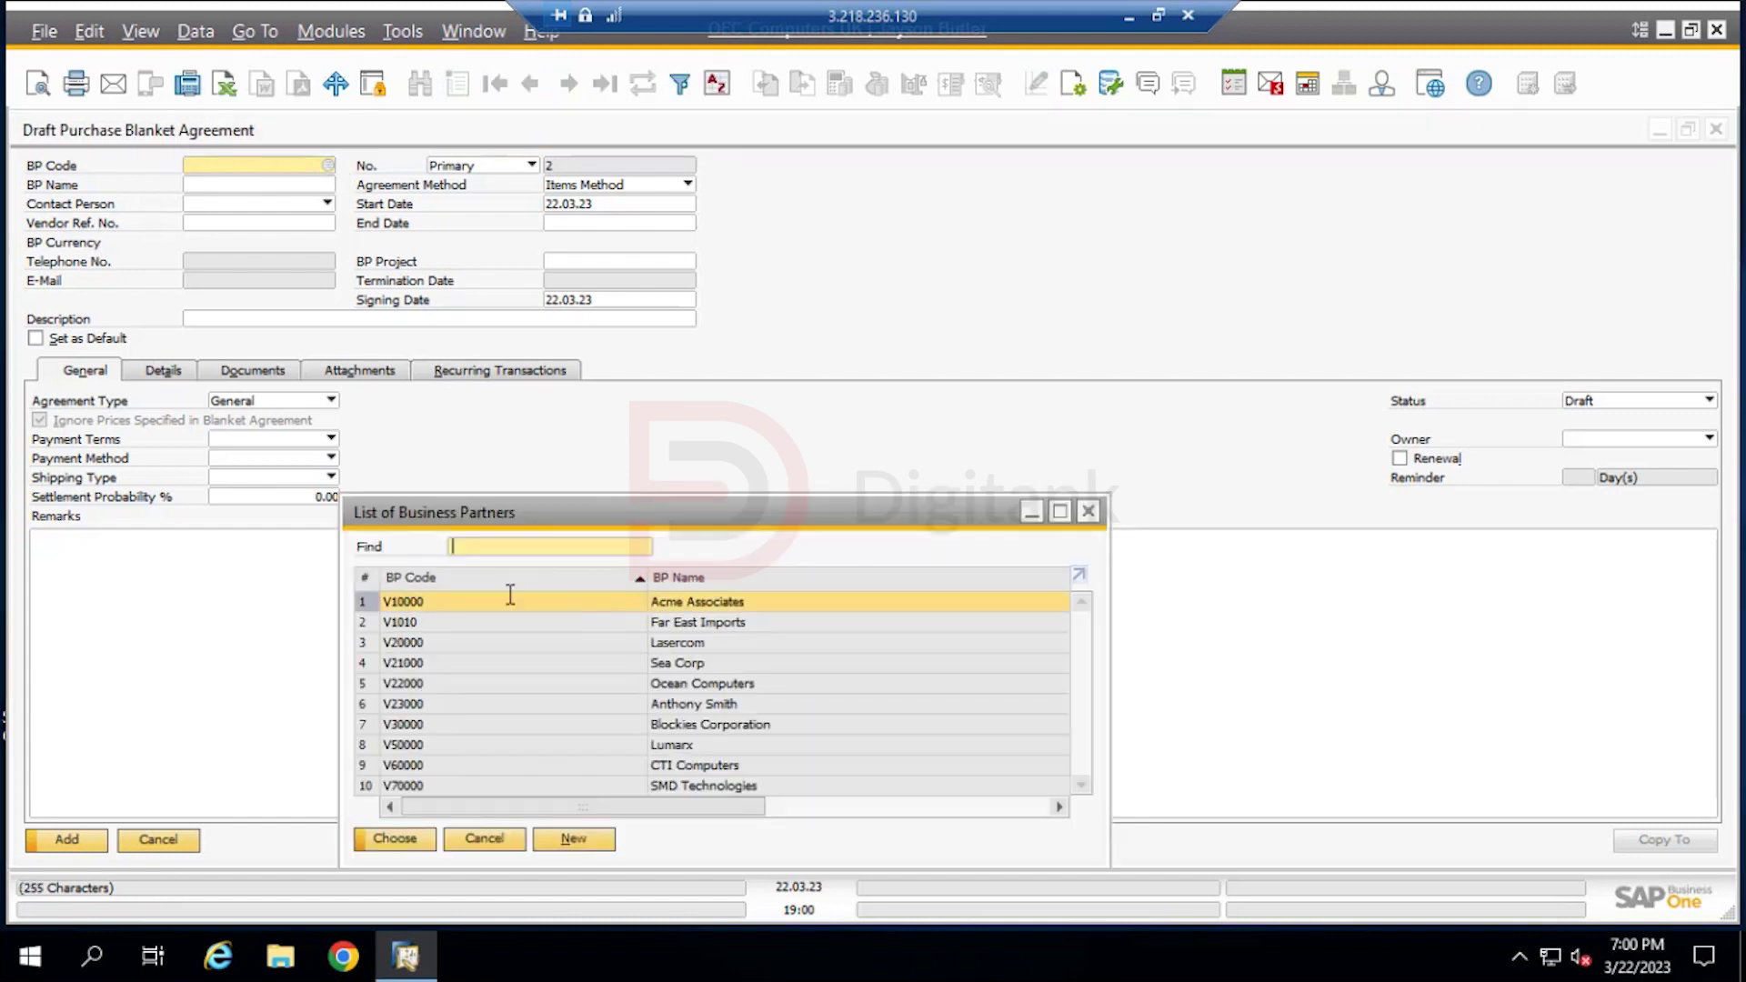
click(438, 642)
click(394, 832)
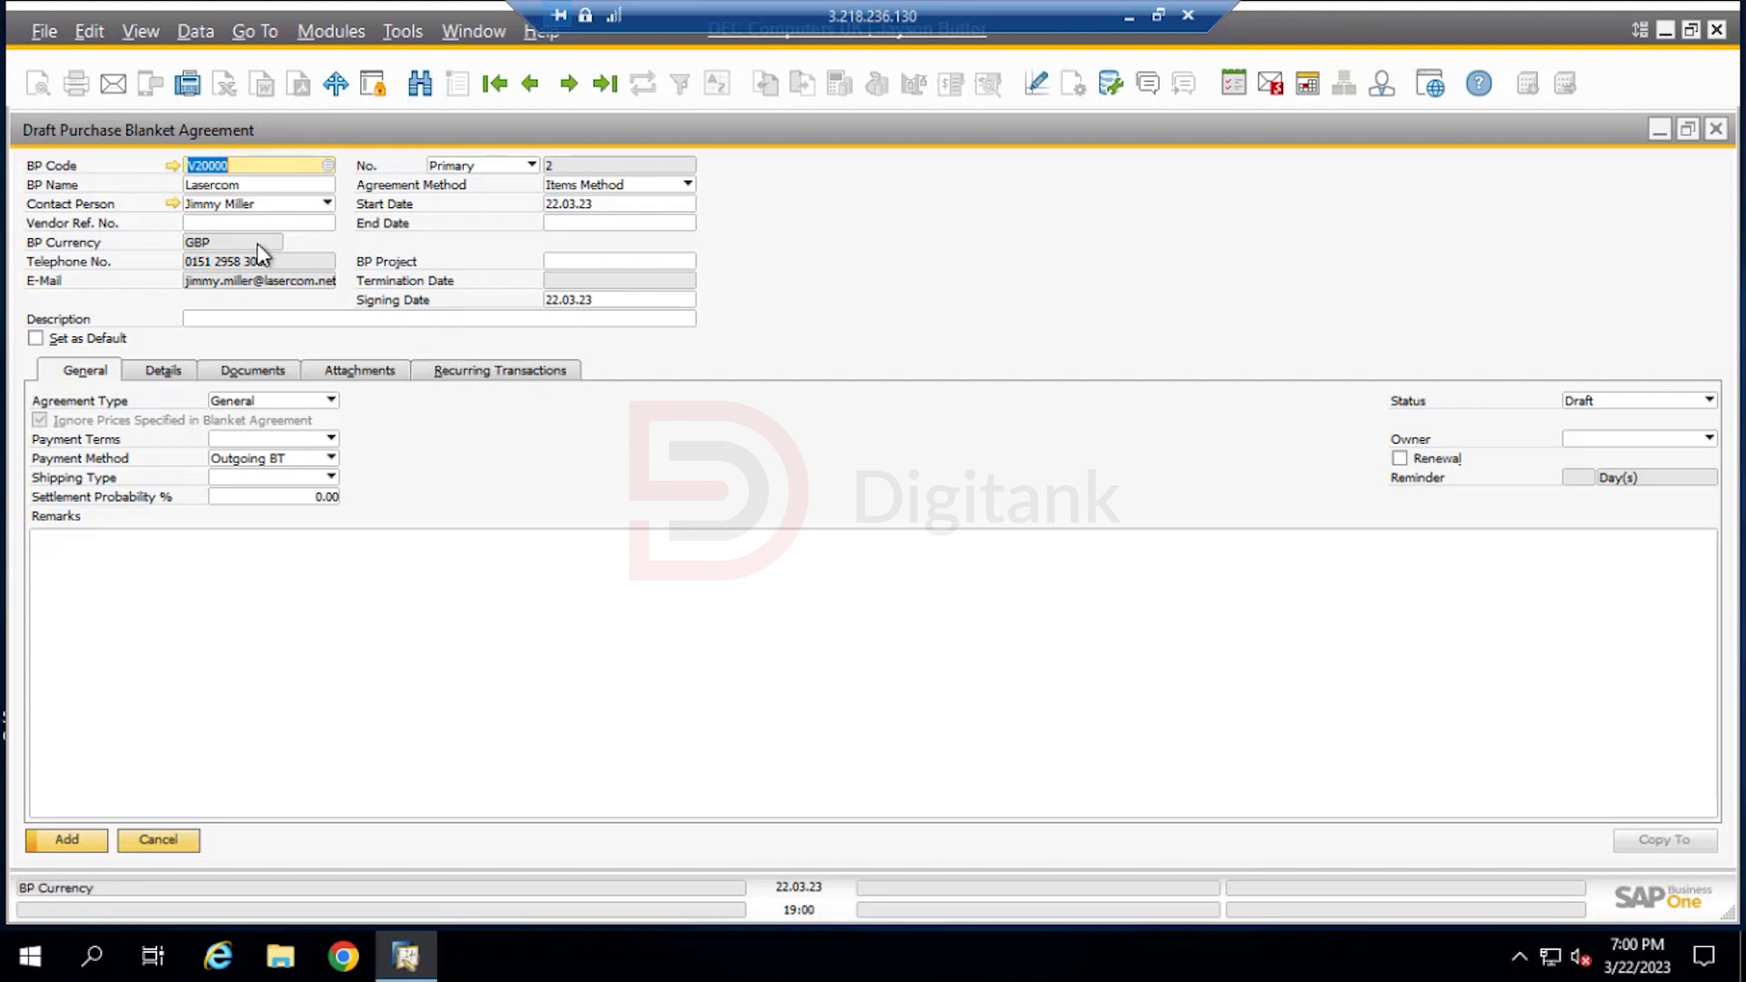
click(532, 168)
click(532, 169)
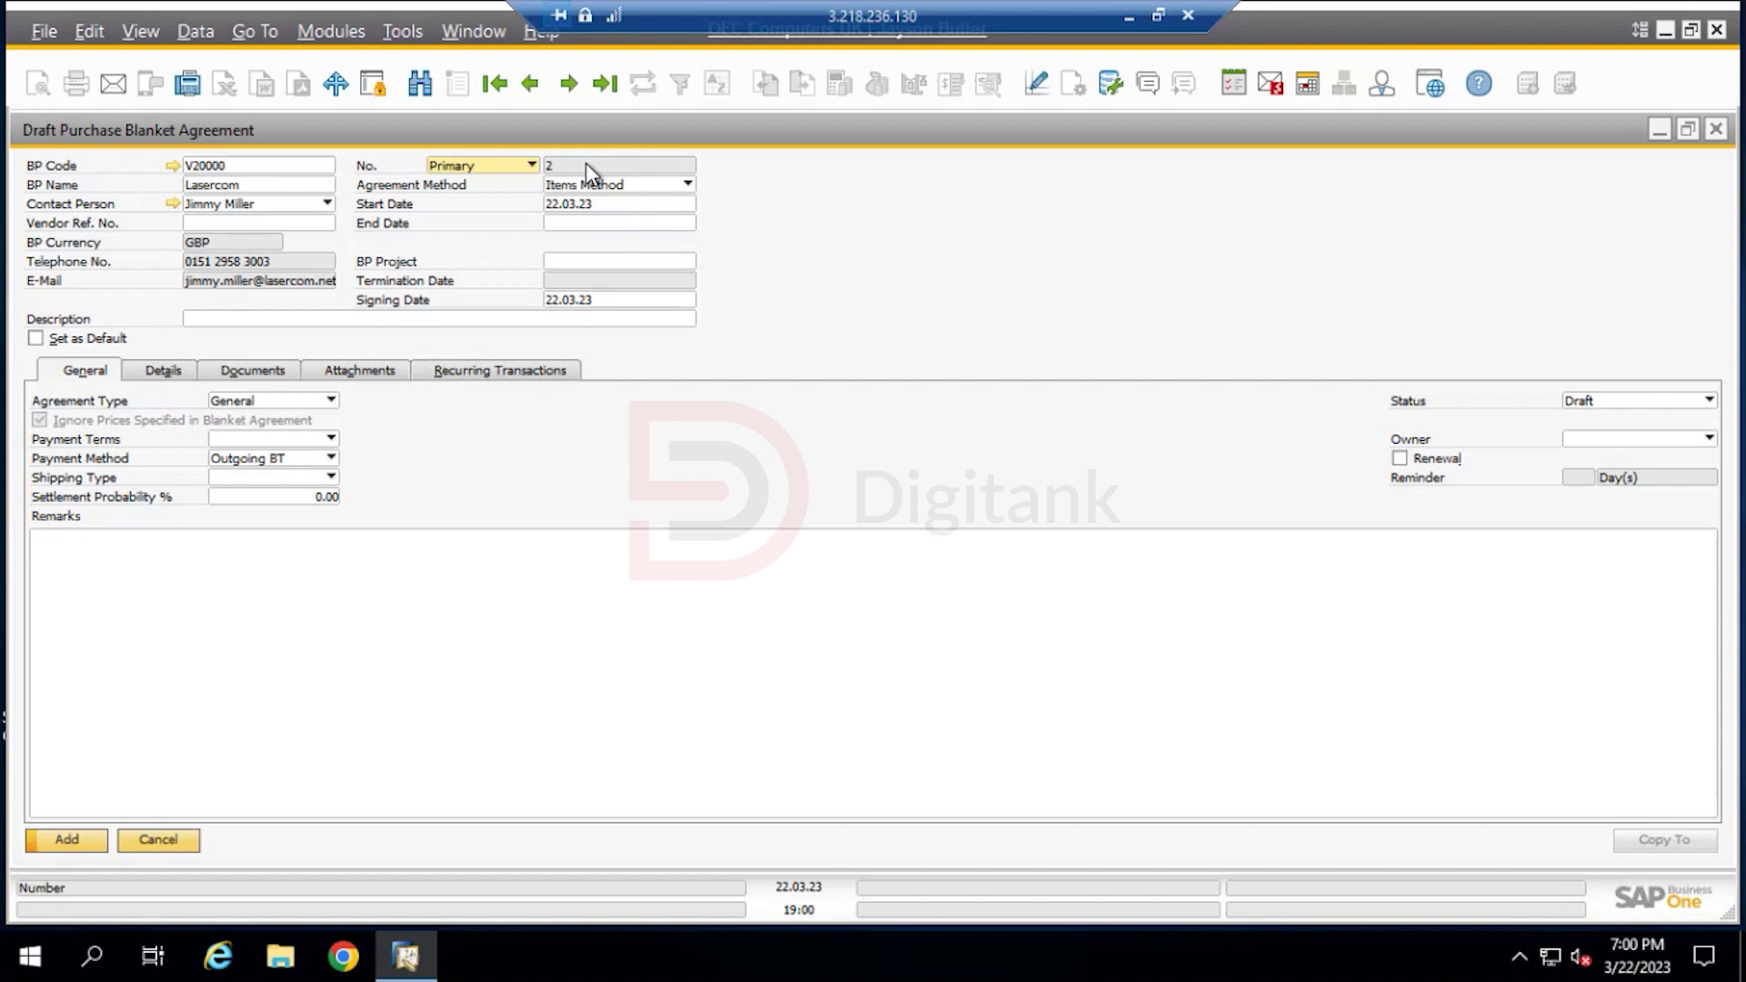
Switch the numbering series to Manual and enter agreement number 009
click(532, 168)
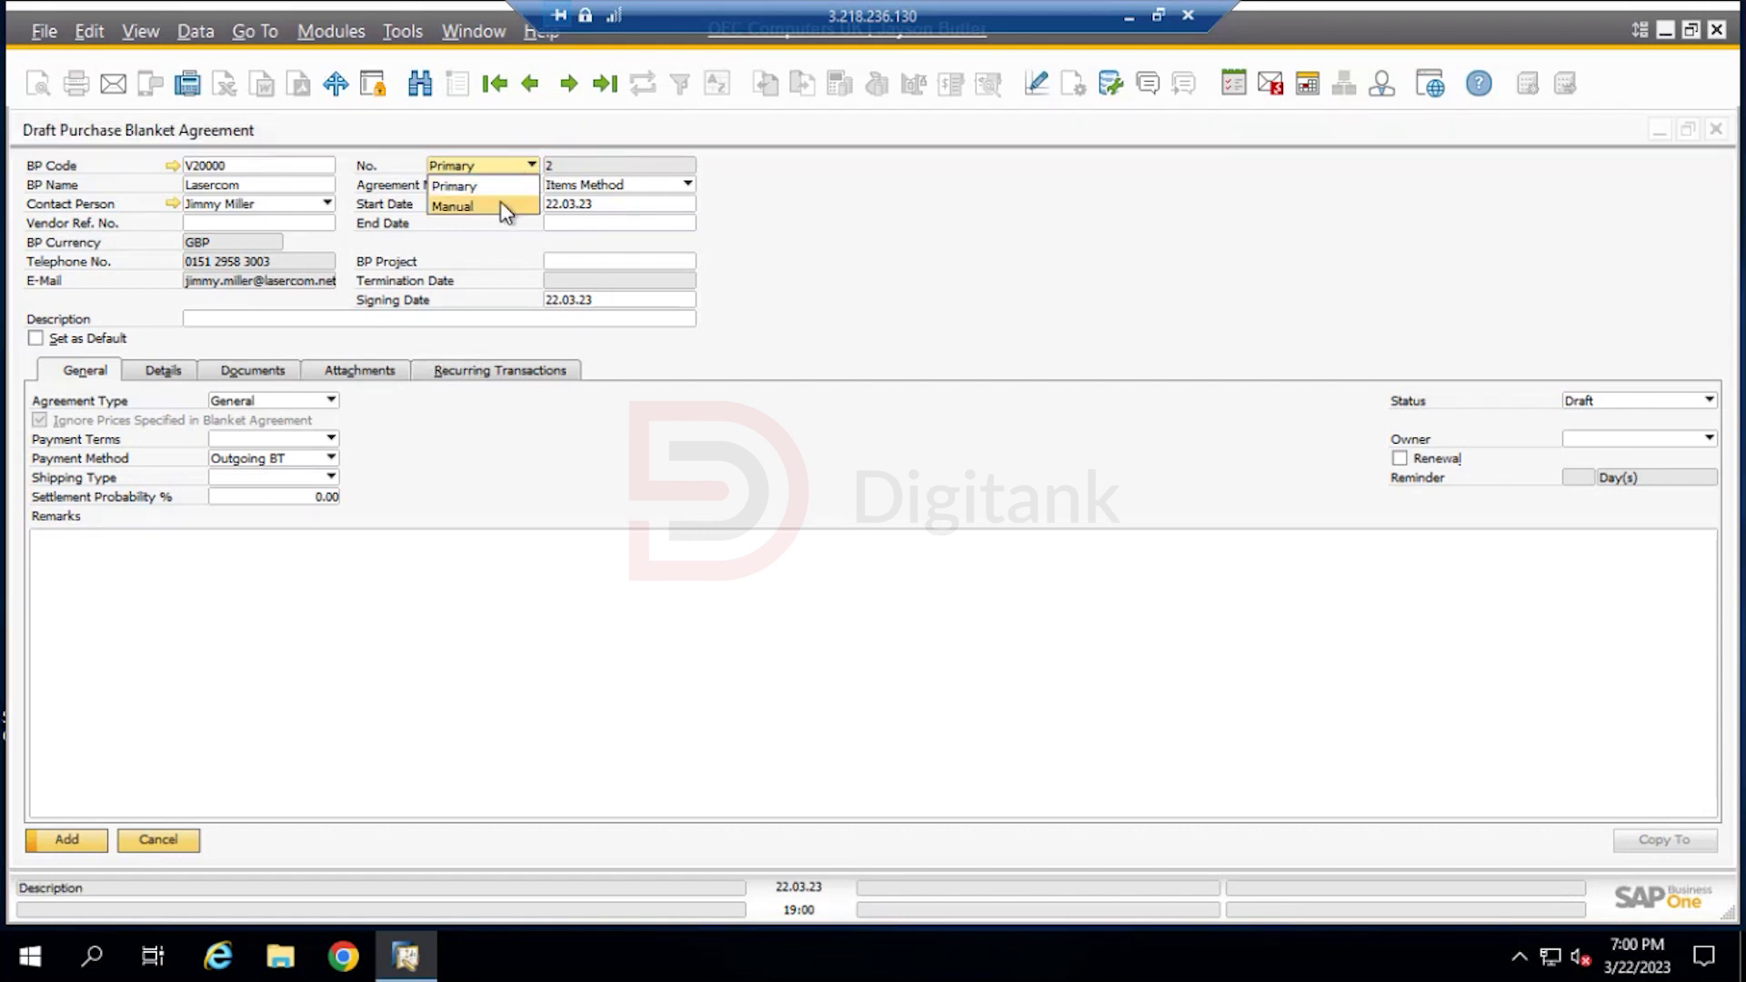
click(513, 204)
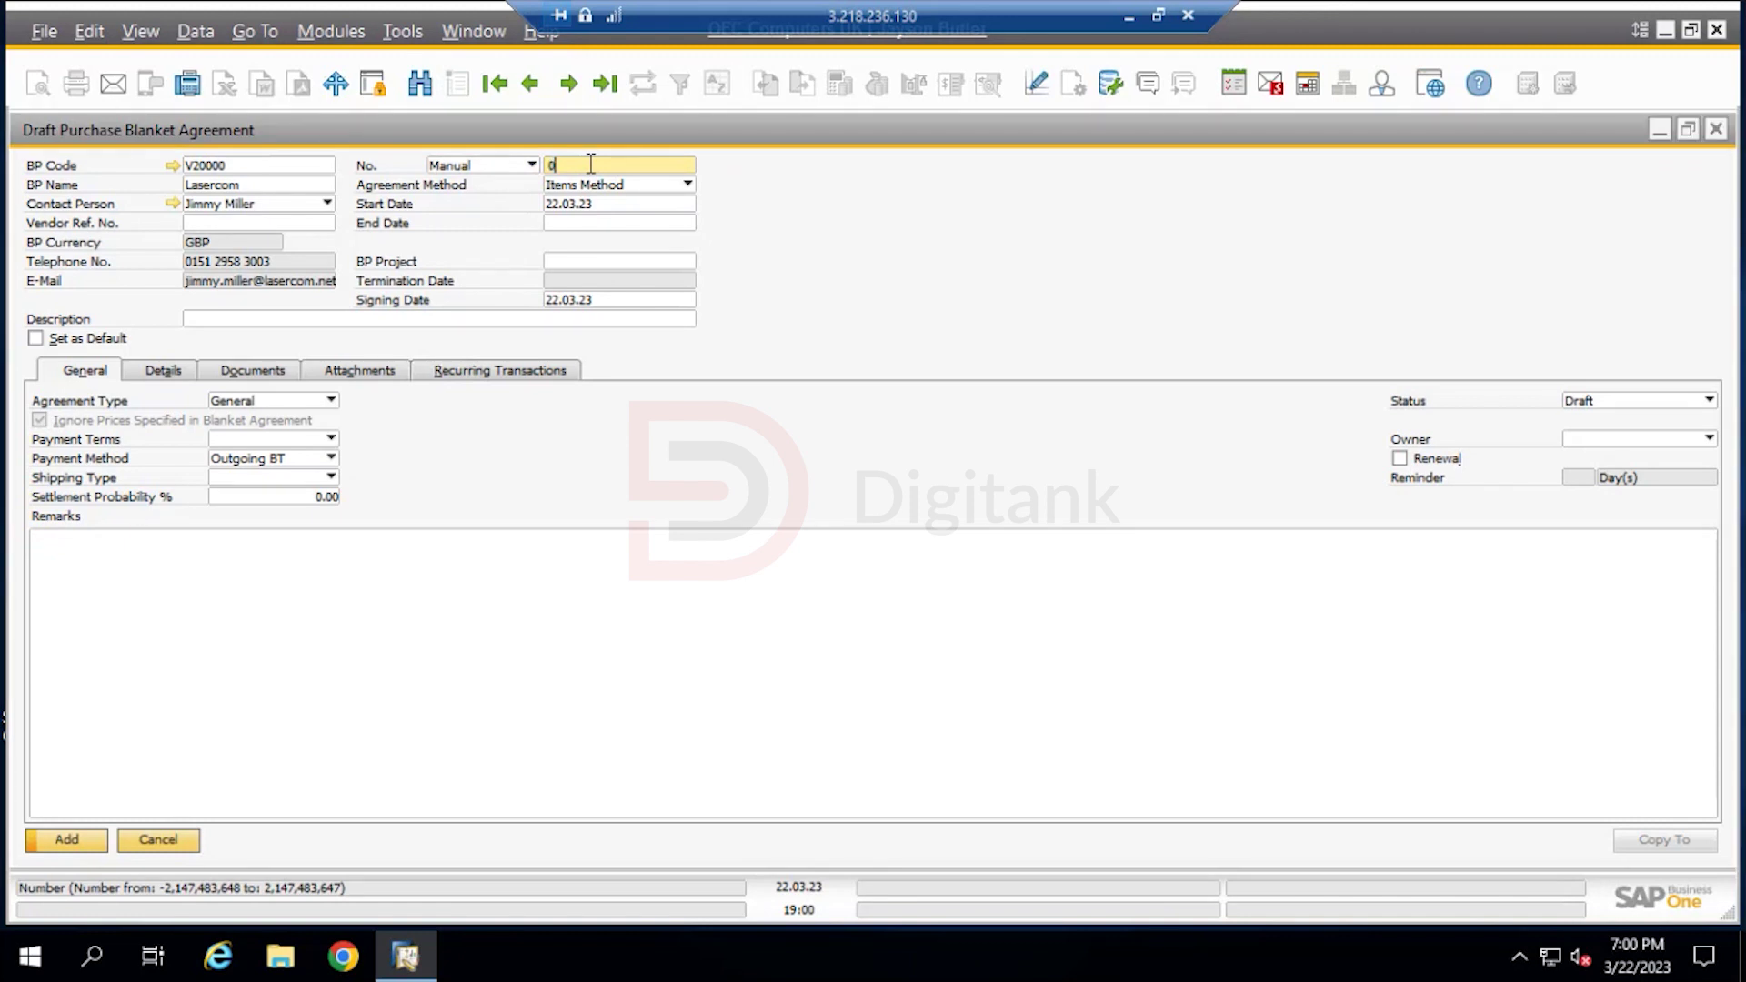
key(BackSpace)
text(Bla)
key(BackSpace)
key(BackSpace)
key(BackSpace)
text(009)
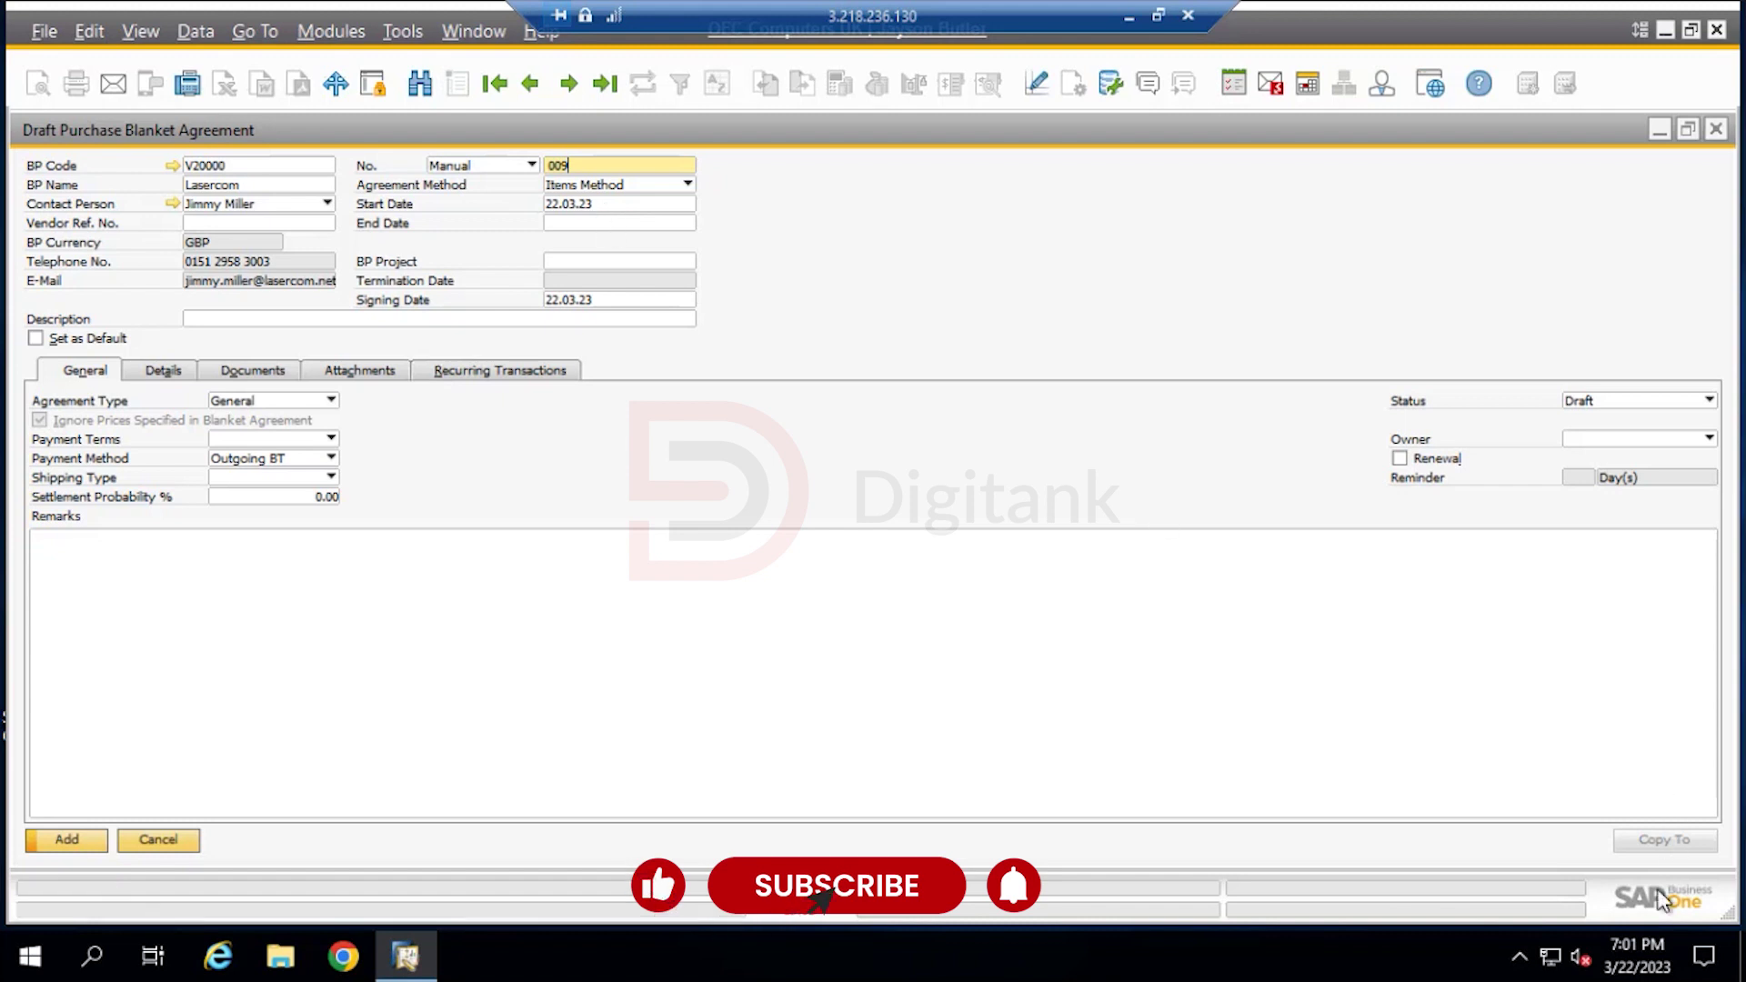
Set the agreement's End Date to 22.04.23 using the calendar picker
click(571, 222)
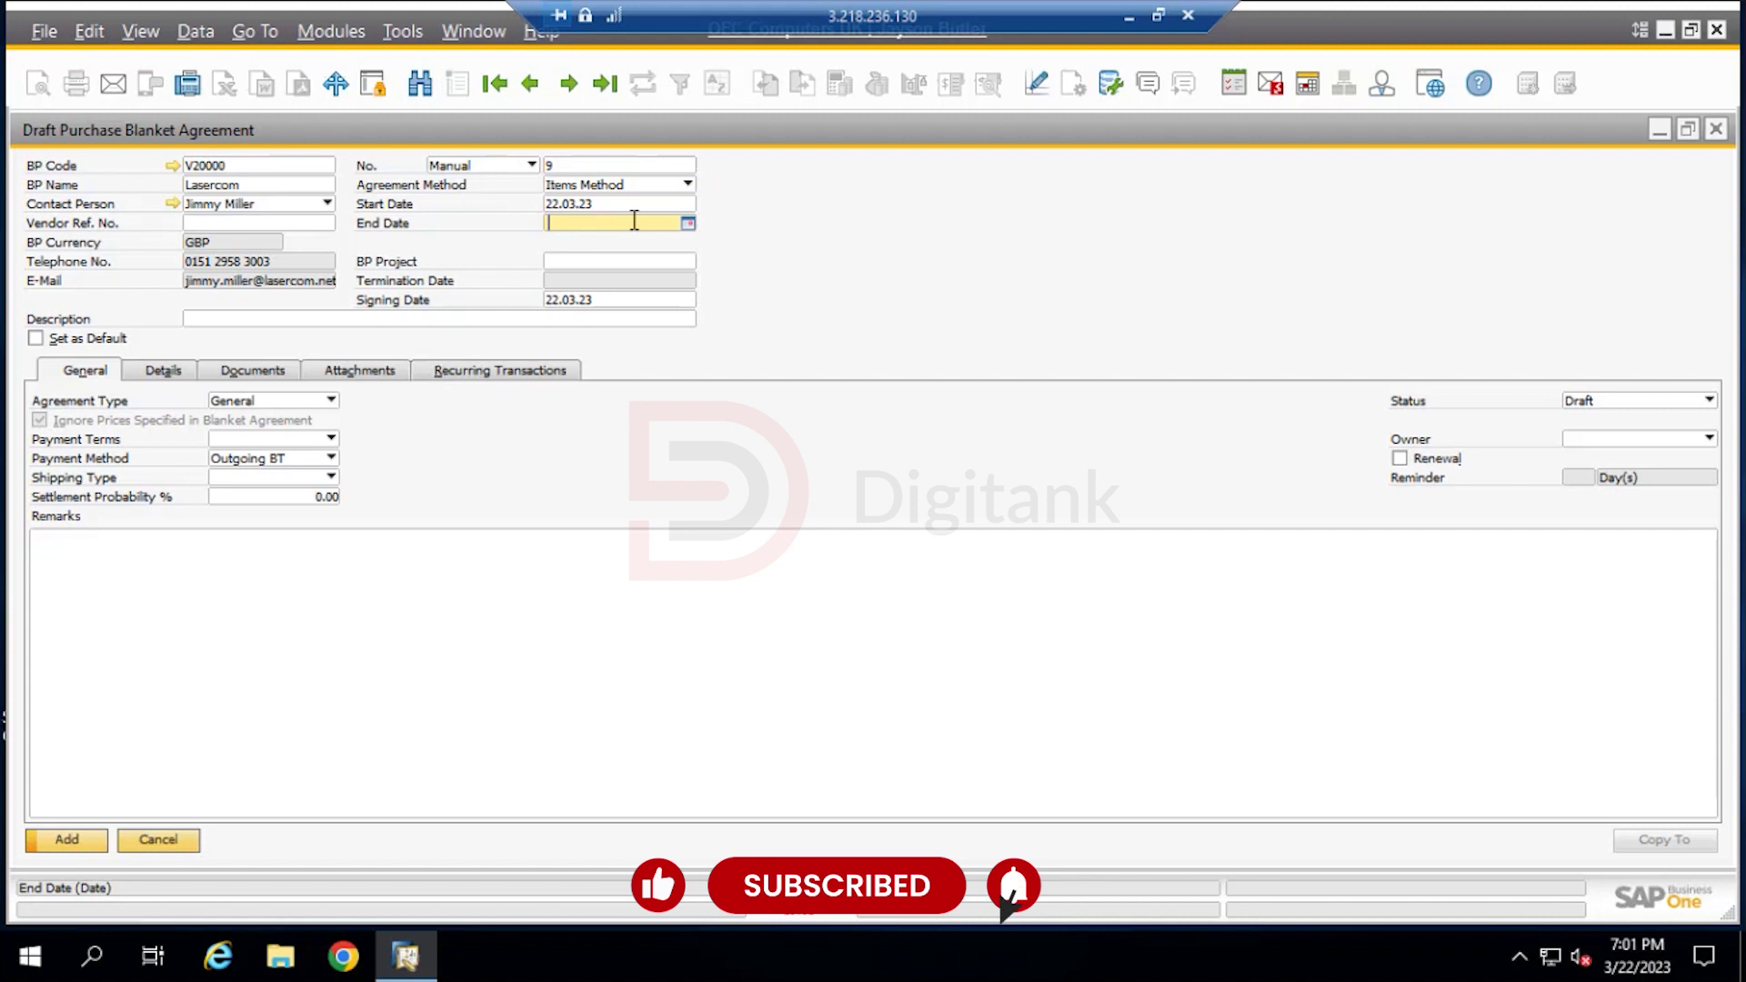
click(688, 223)
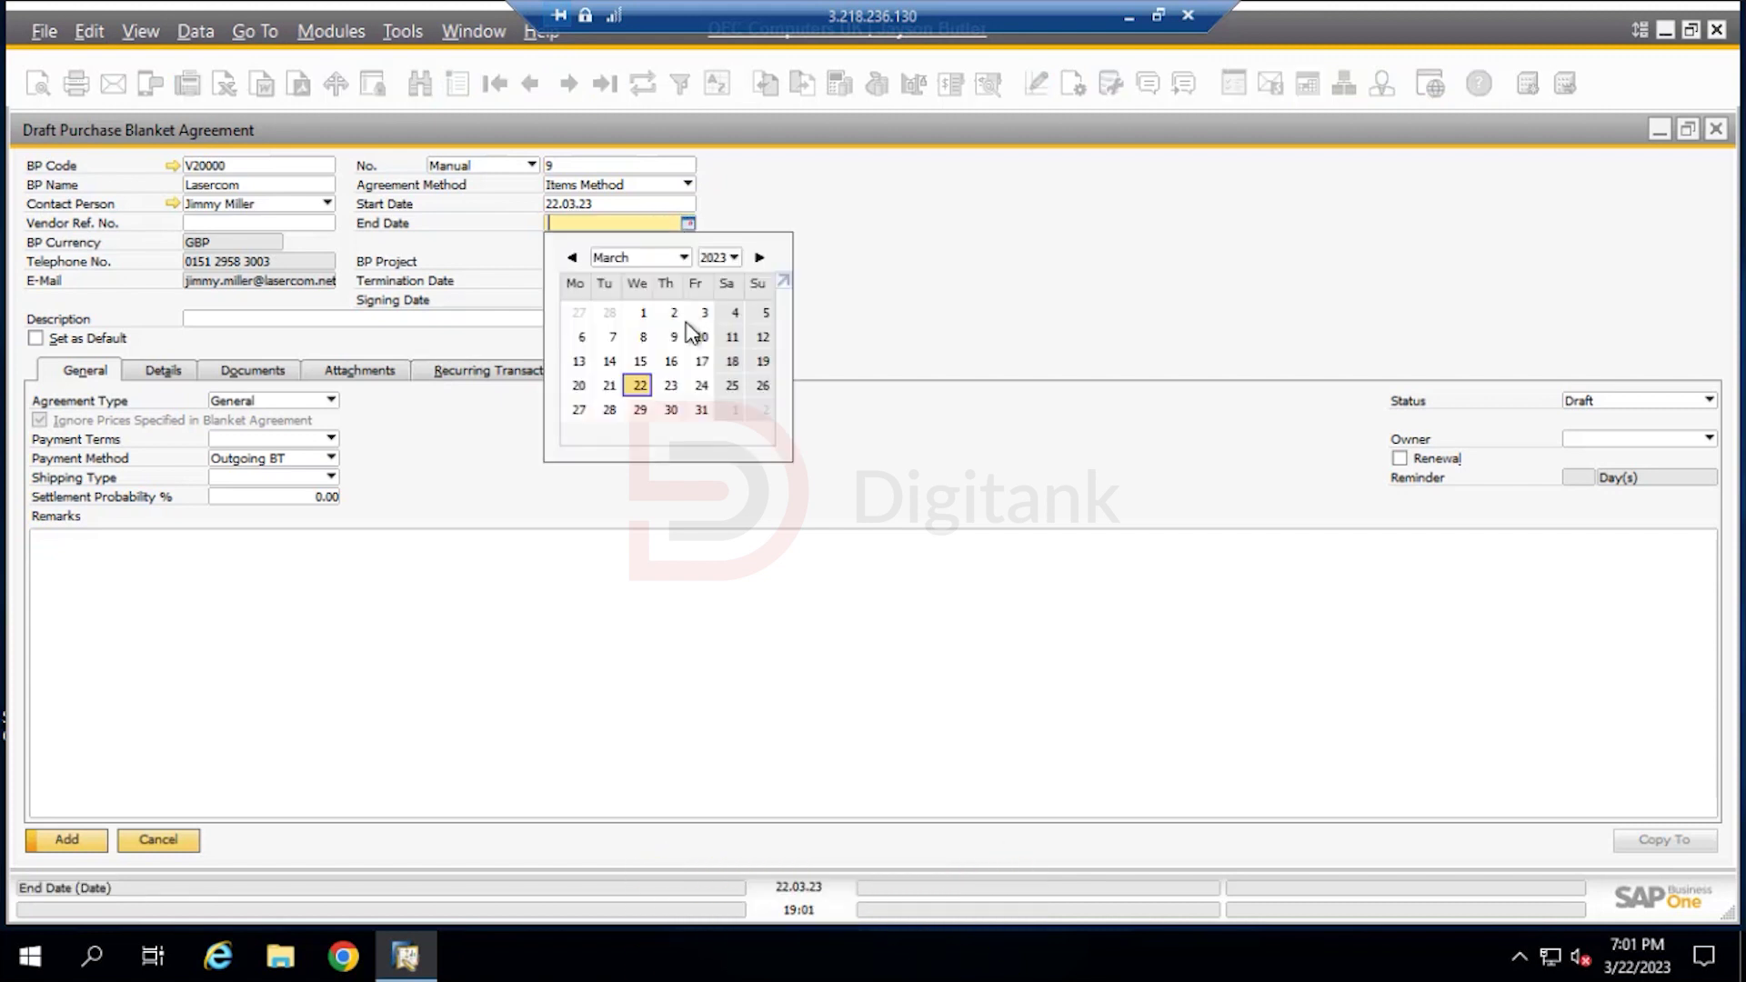
click(684, 258)
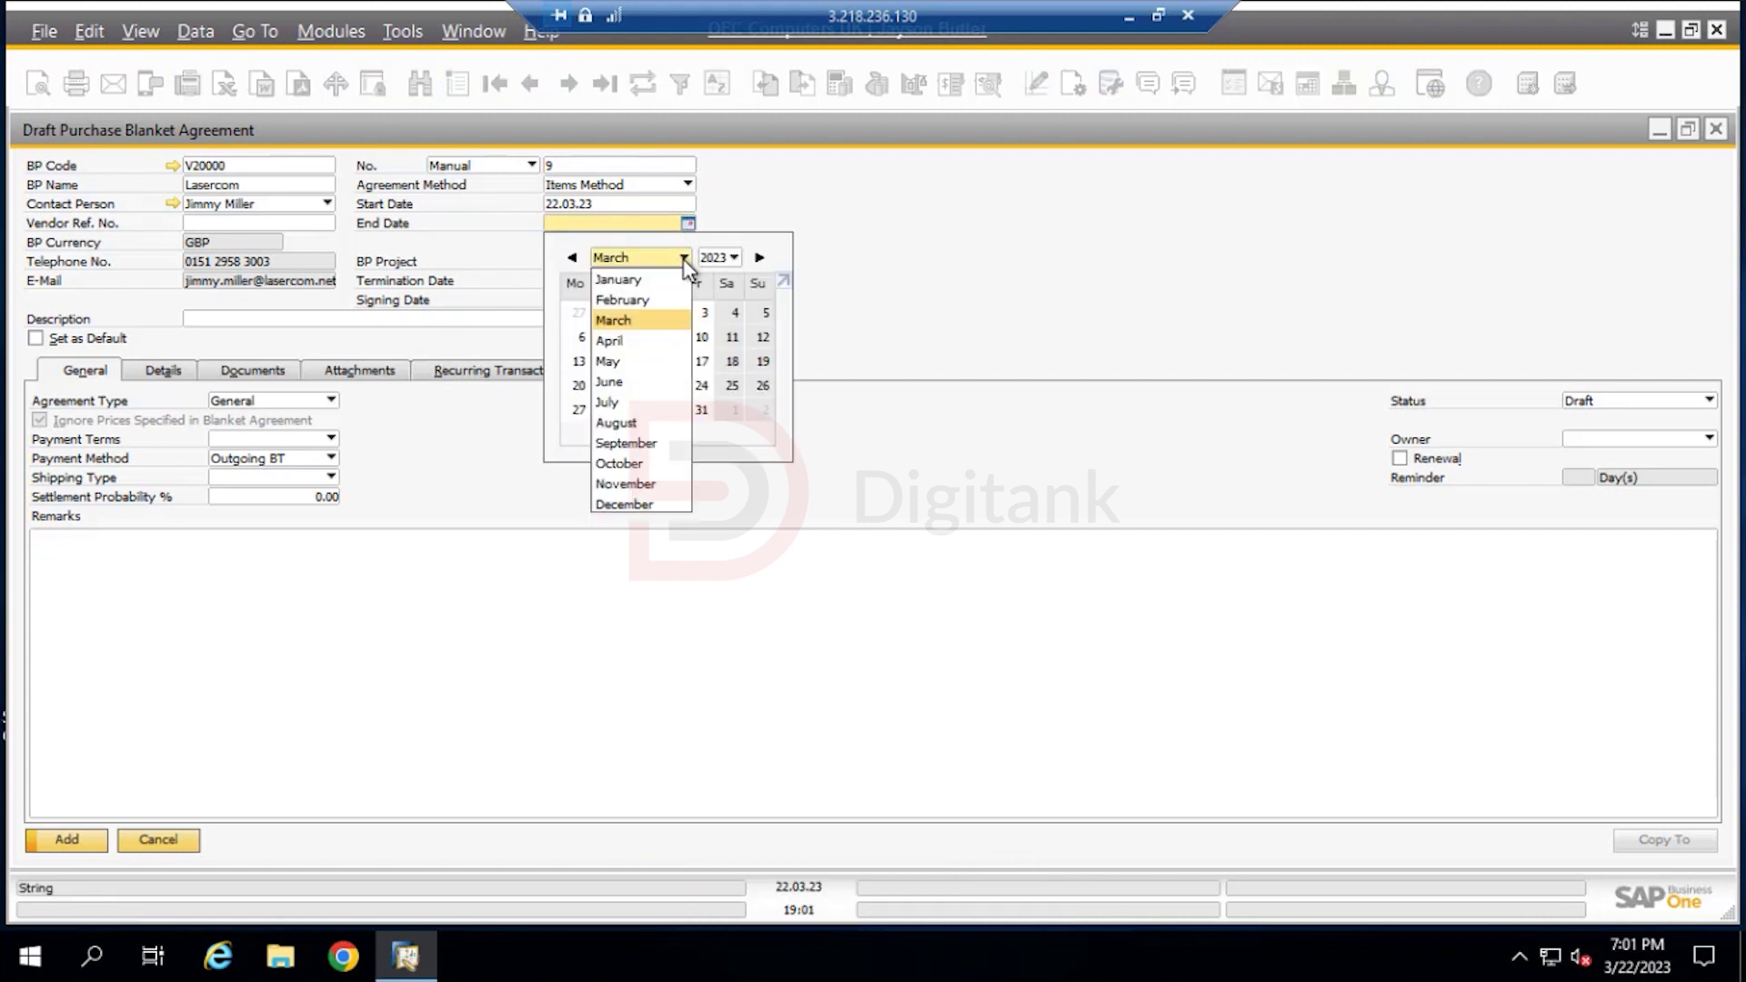
click(629, 338)
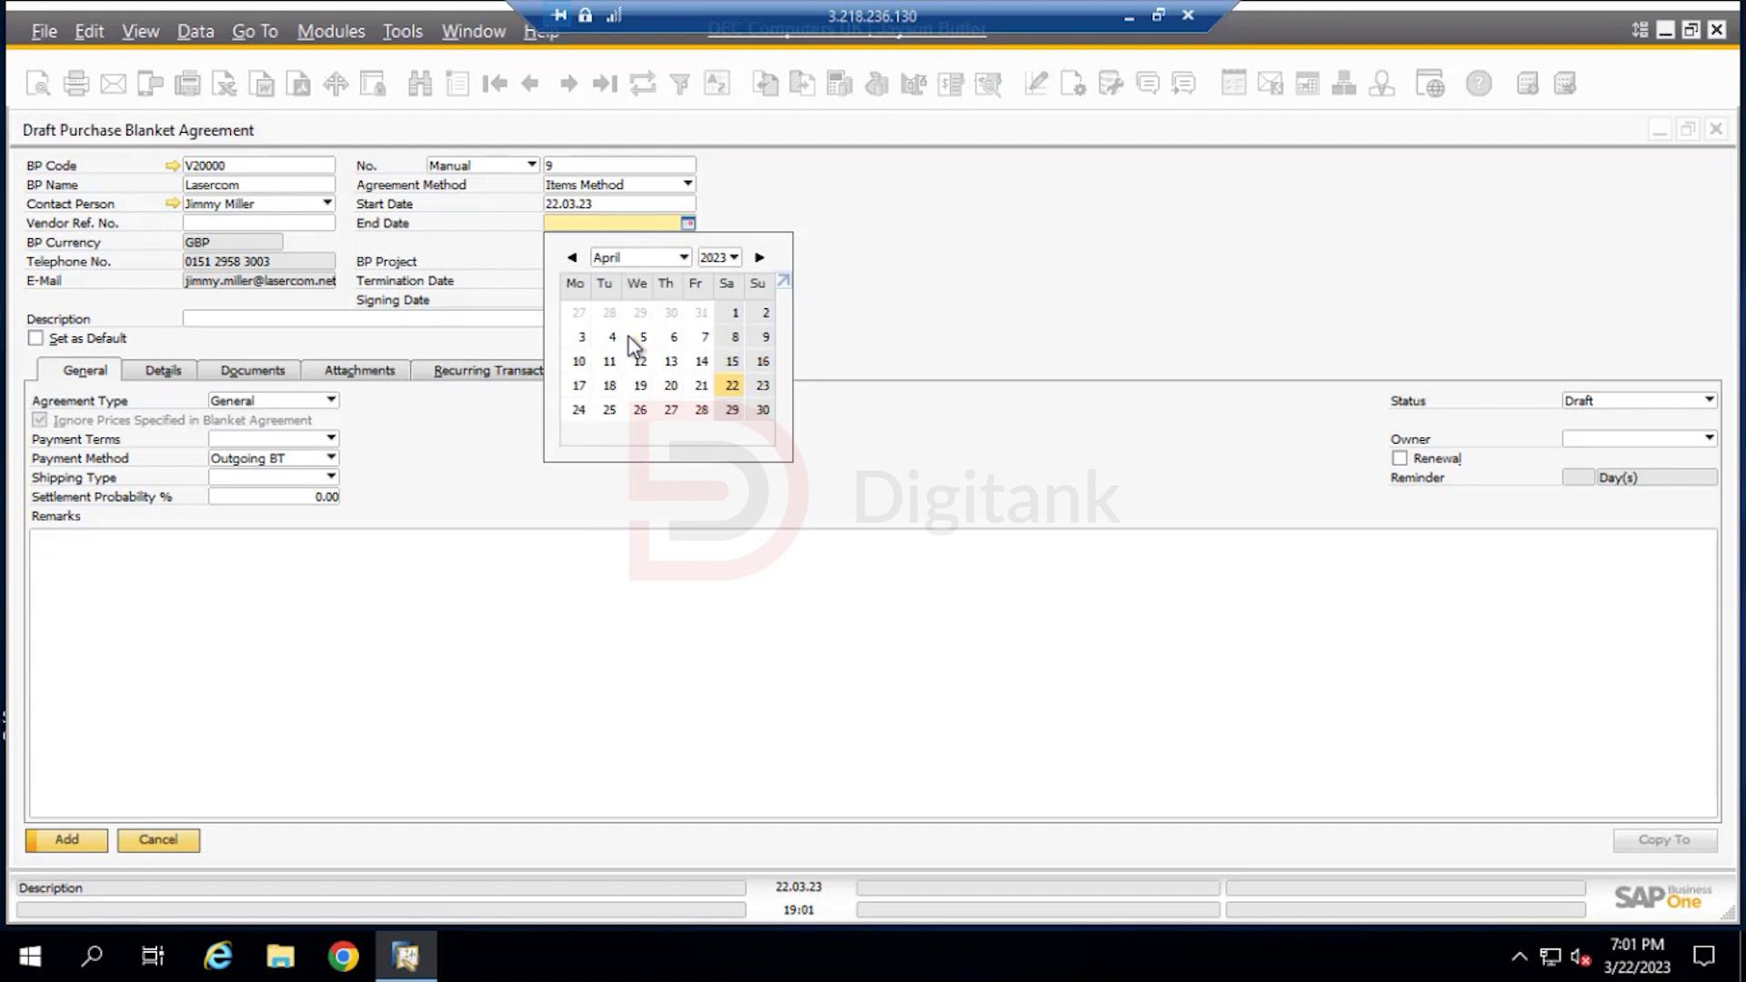
click(734, 382)
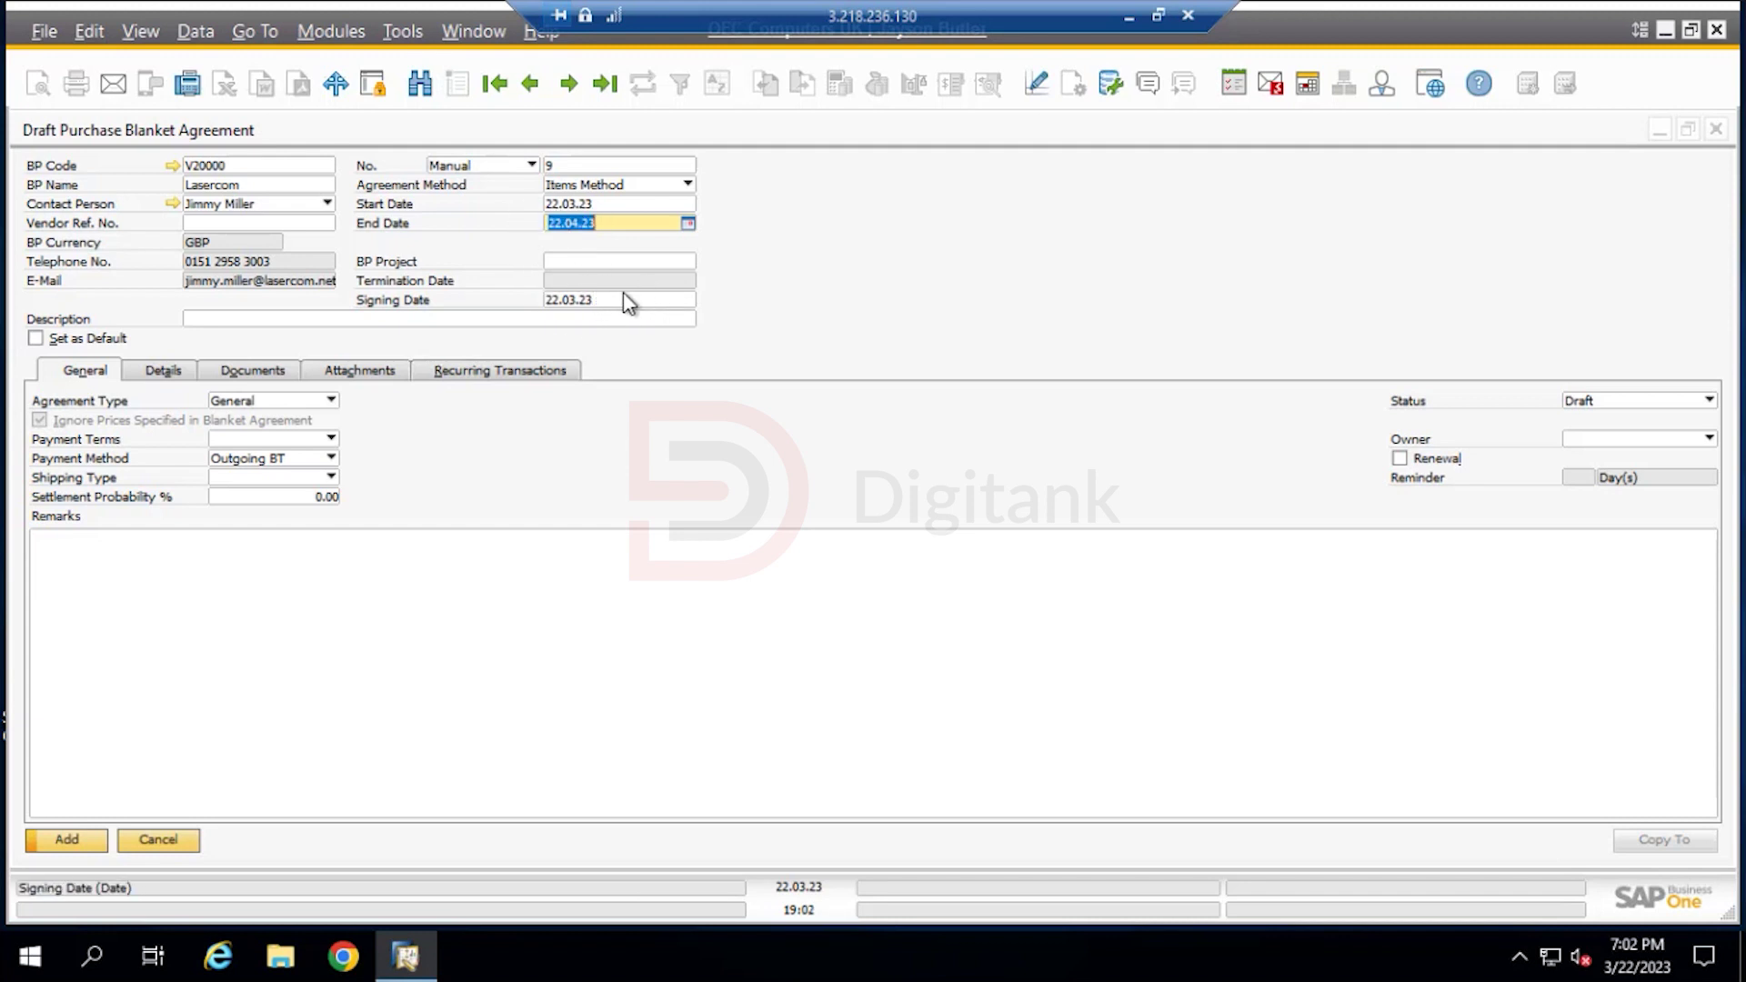
Enter 'Blanket Agreement 009' as the description, correcting the mistyped final digit
click(258, 320)
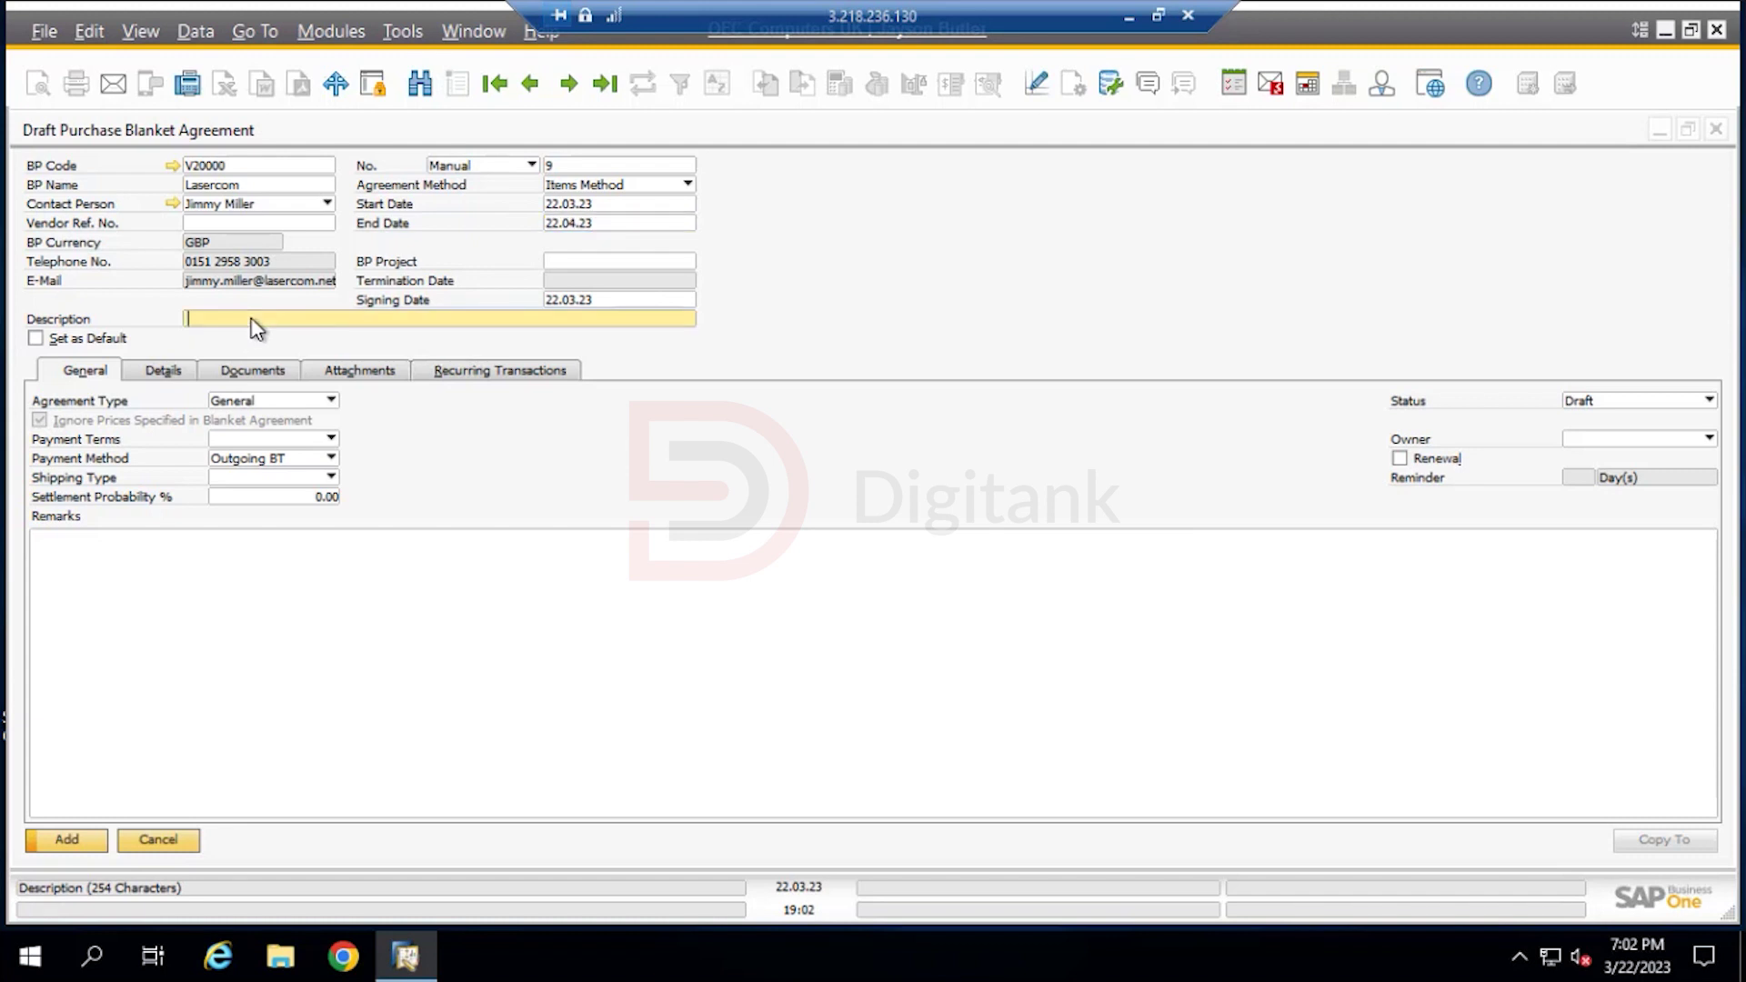
text(Blanket Agreement 001)
key(BackSpace)
text(9)
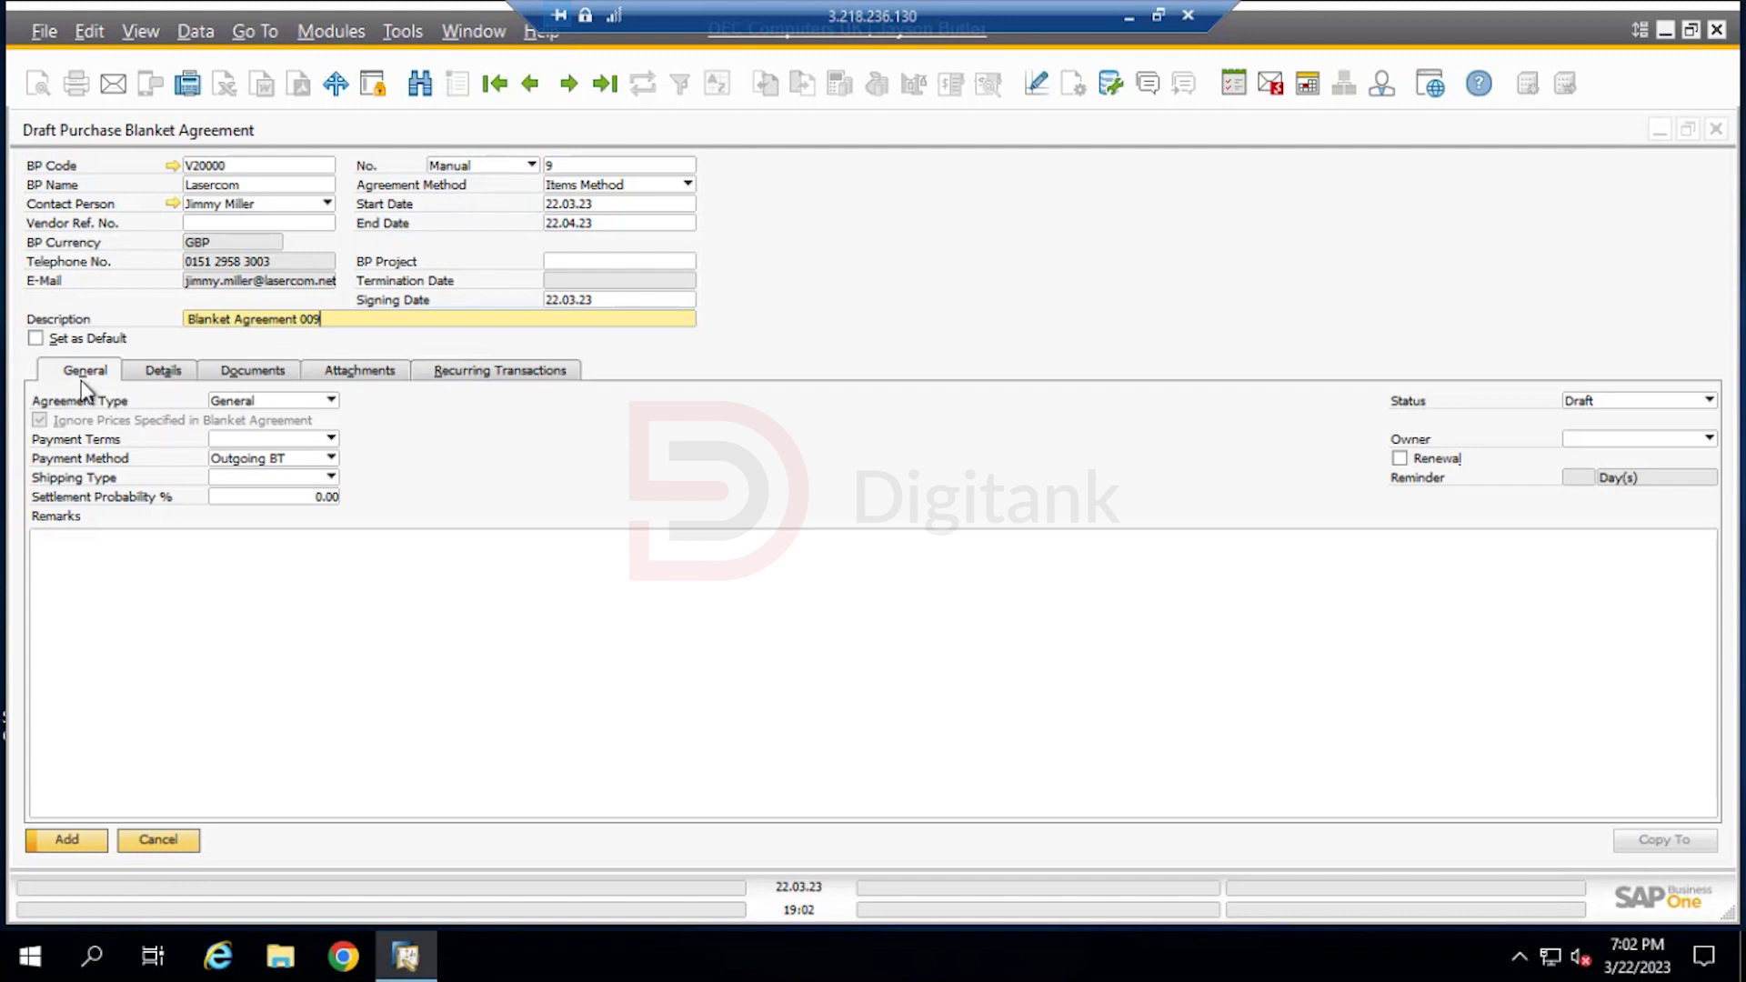
click(280, 402)
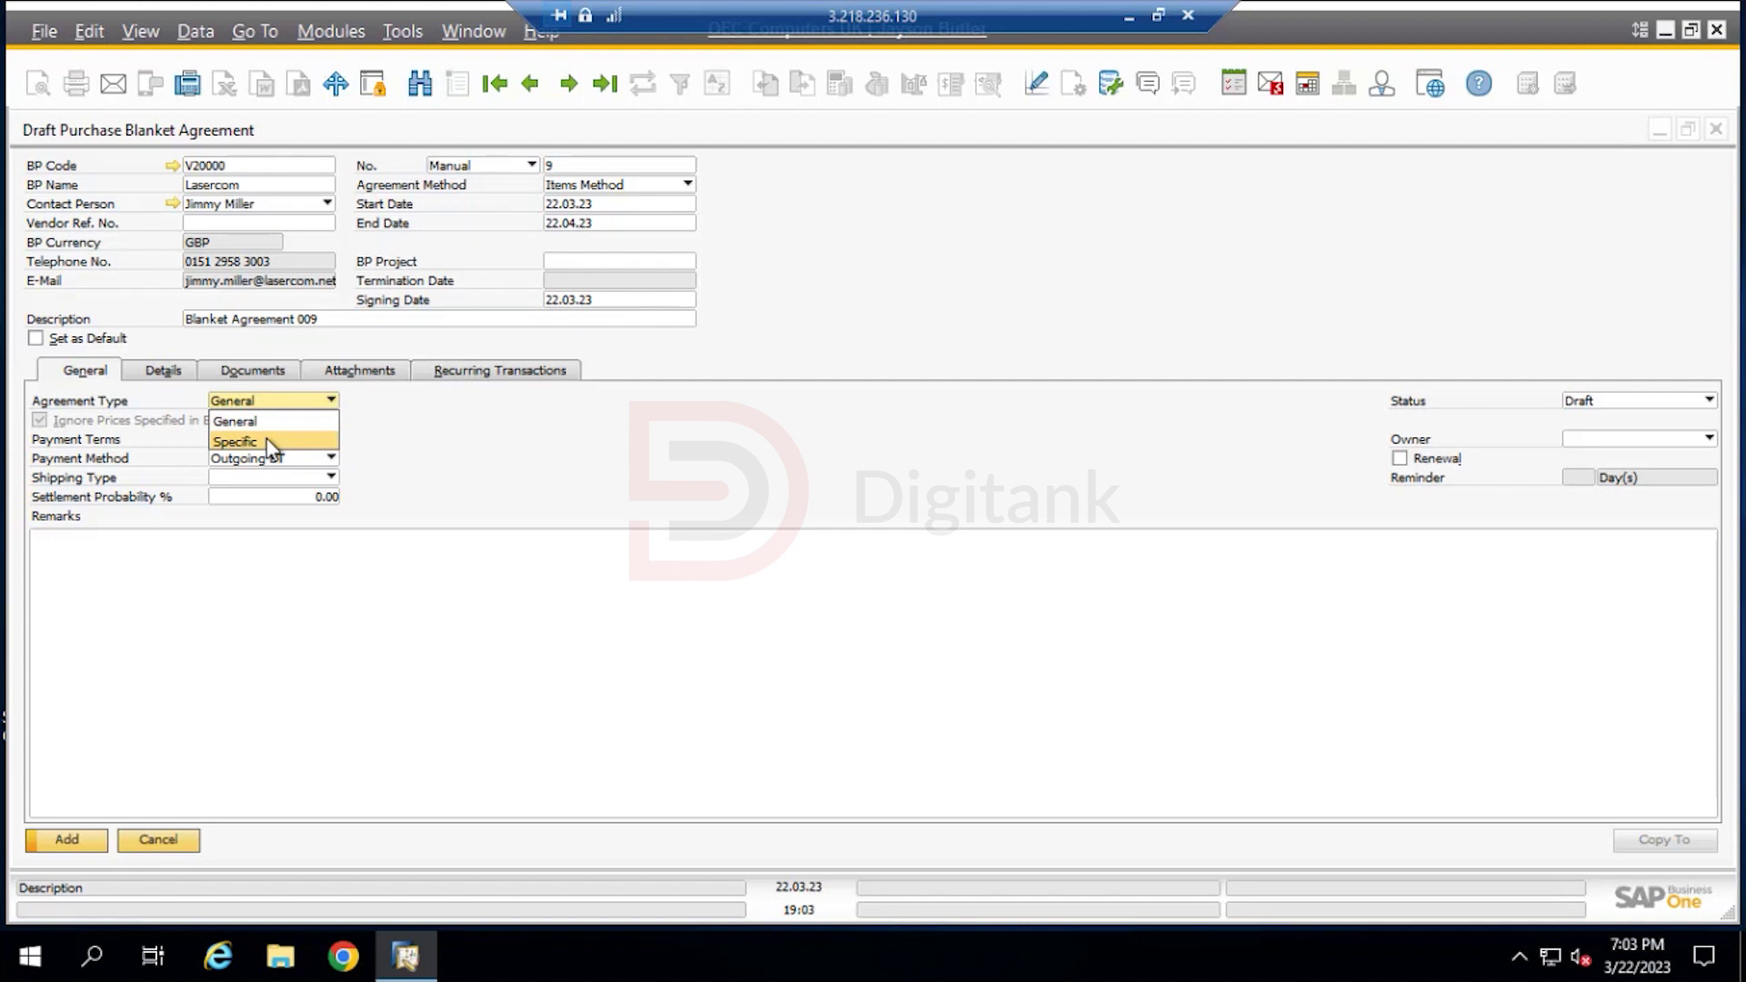
Make the agreement type Specific and the status Approved, leaving the owner empty
click(270, 443)
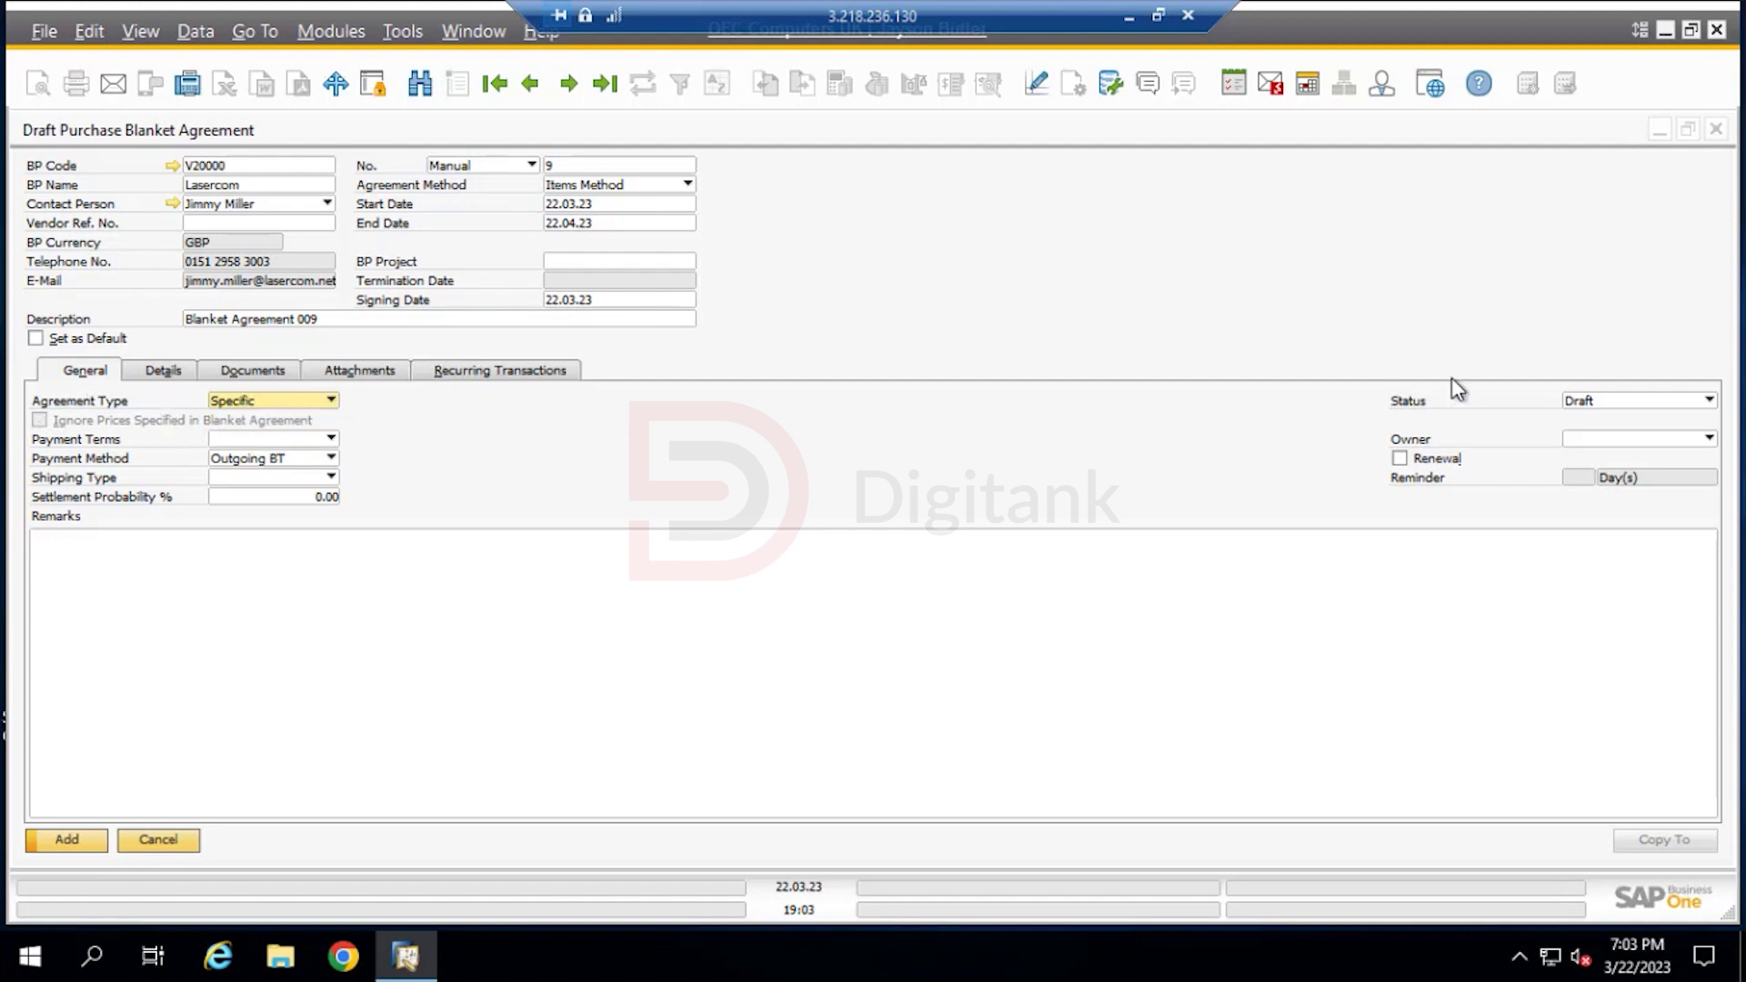
click(1661, 402)
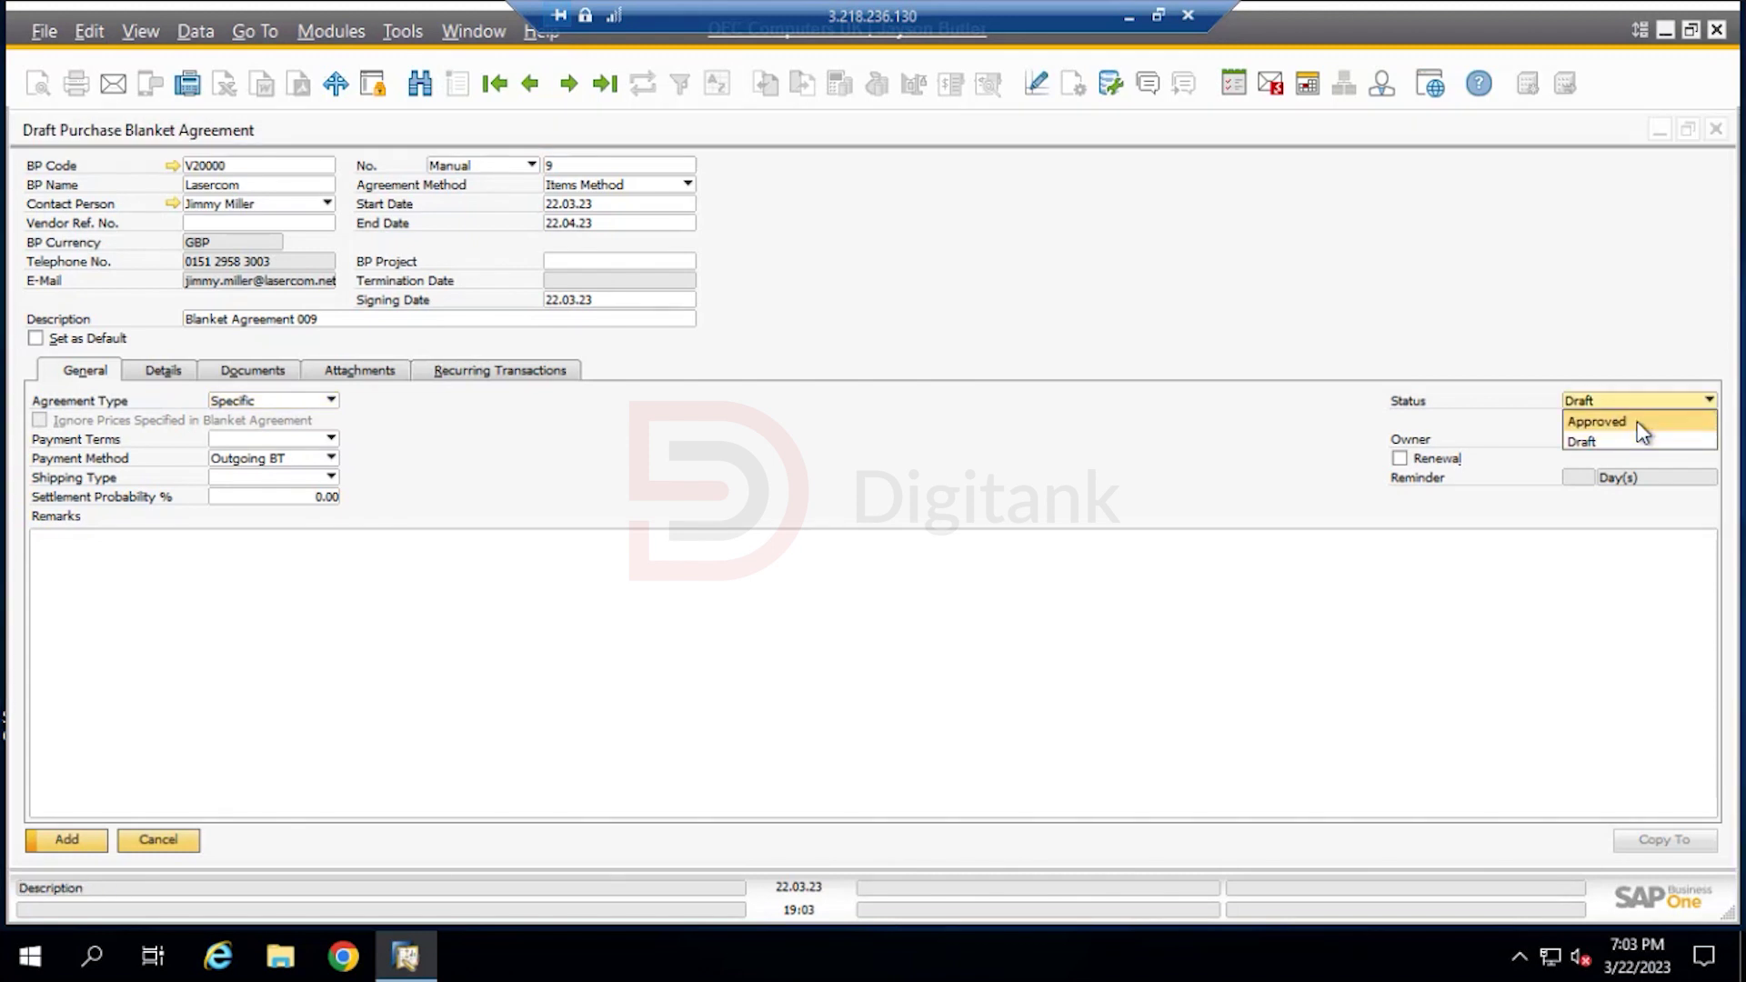
click(1619, 422)
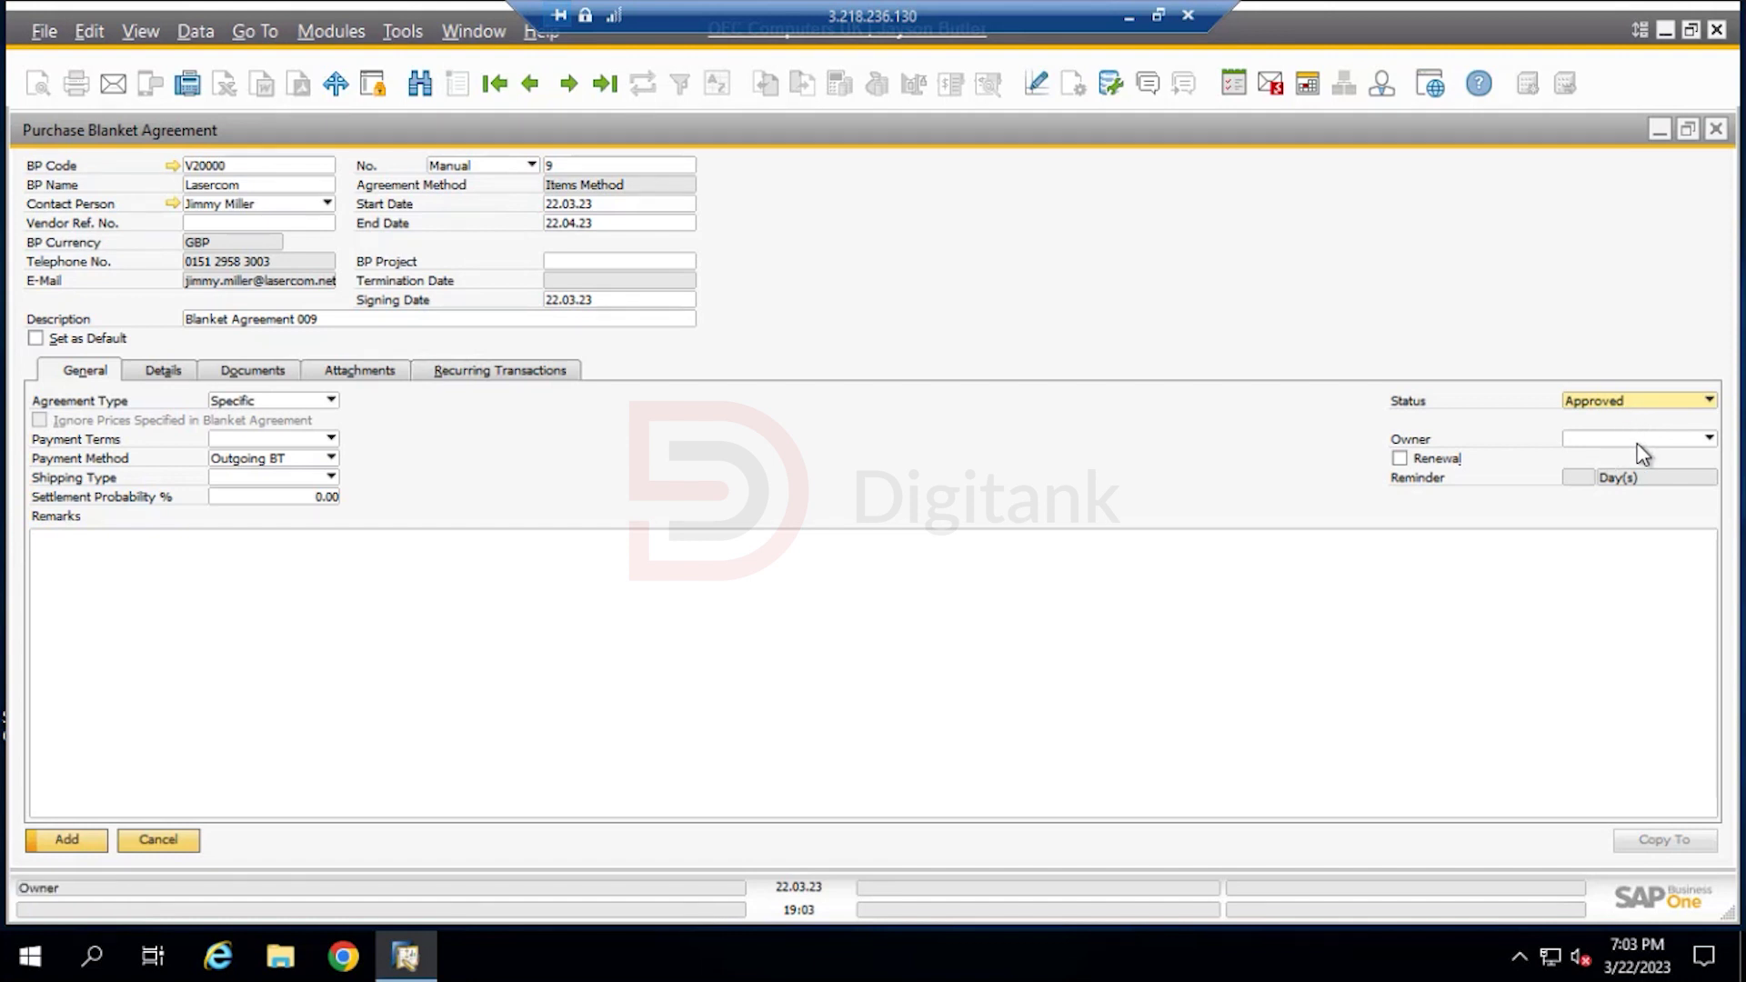
click(1640, 449)
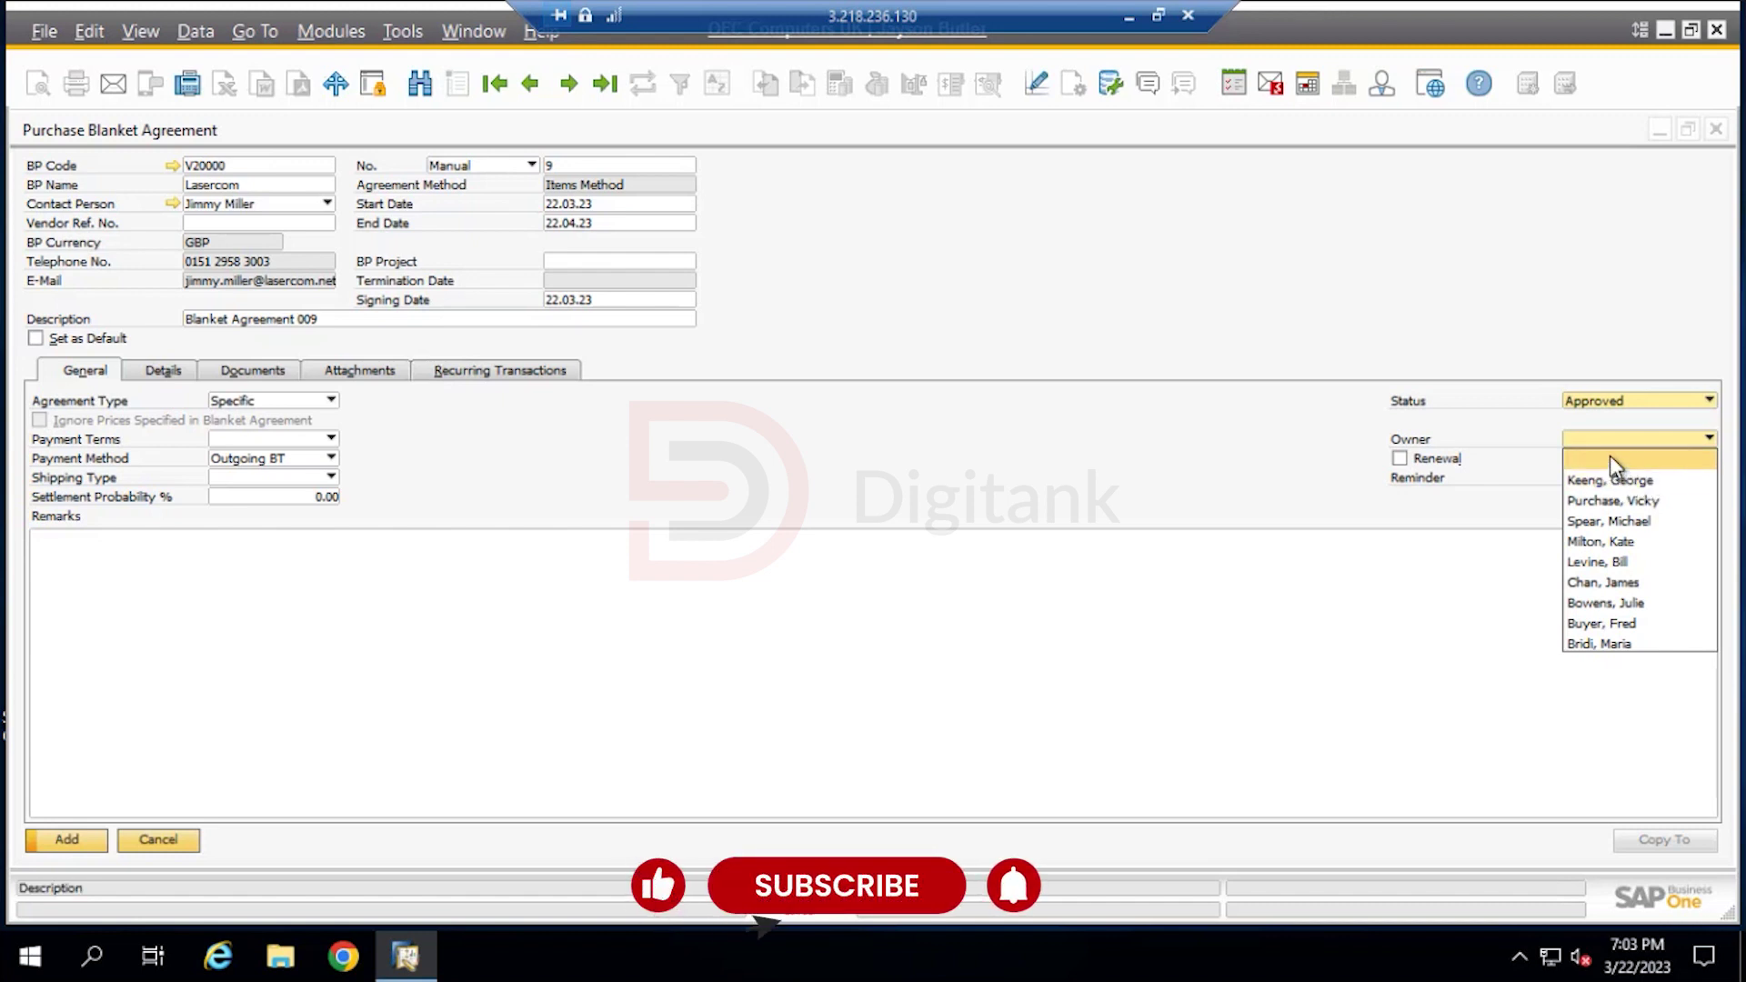
click(1610, 455)
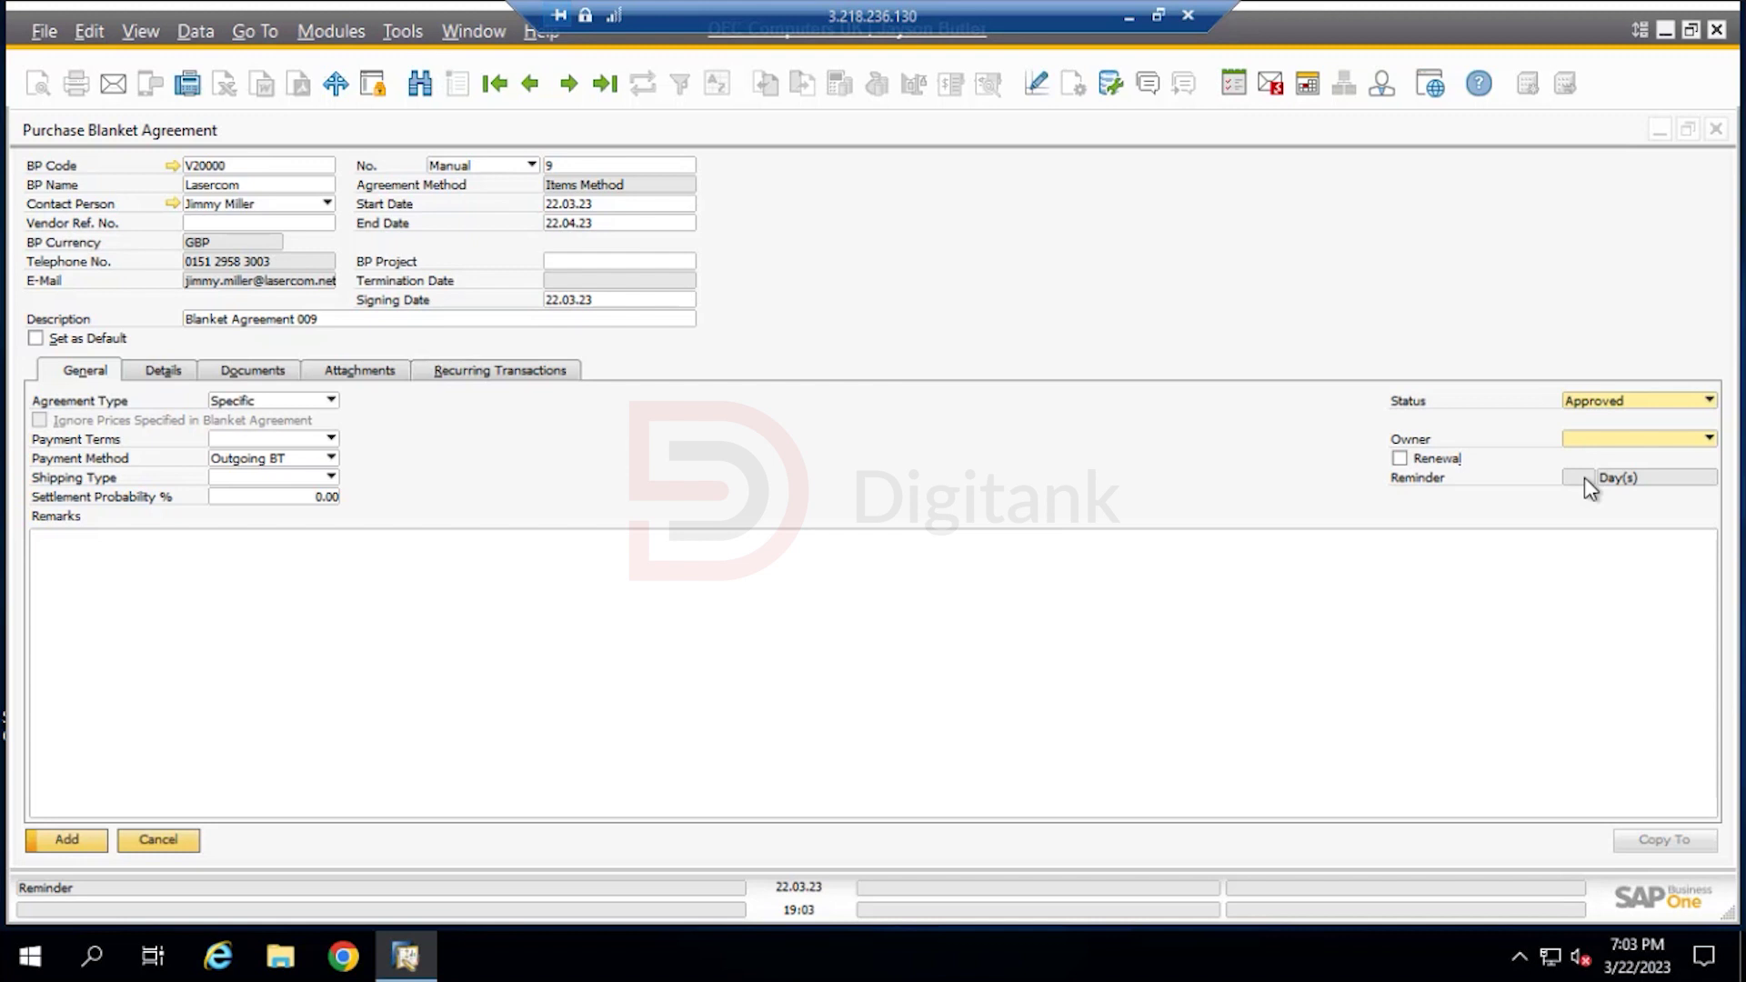
On the Details tab, add item A00002 (J.B. Officeprint 1111) as the first line
click(176, 373)
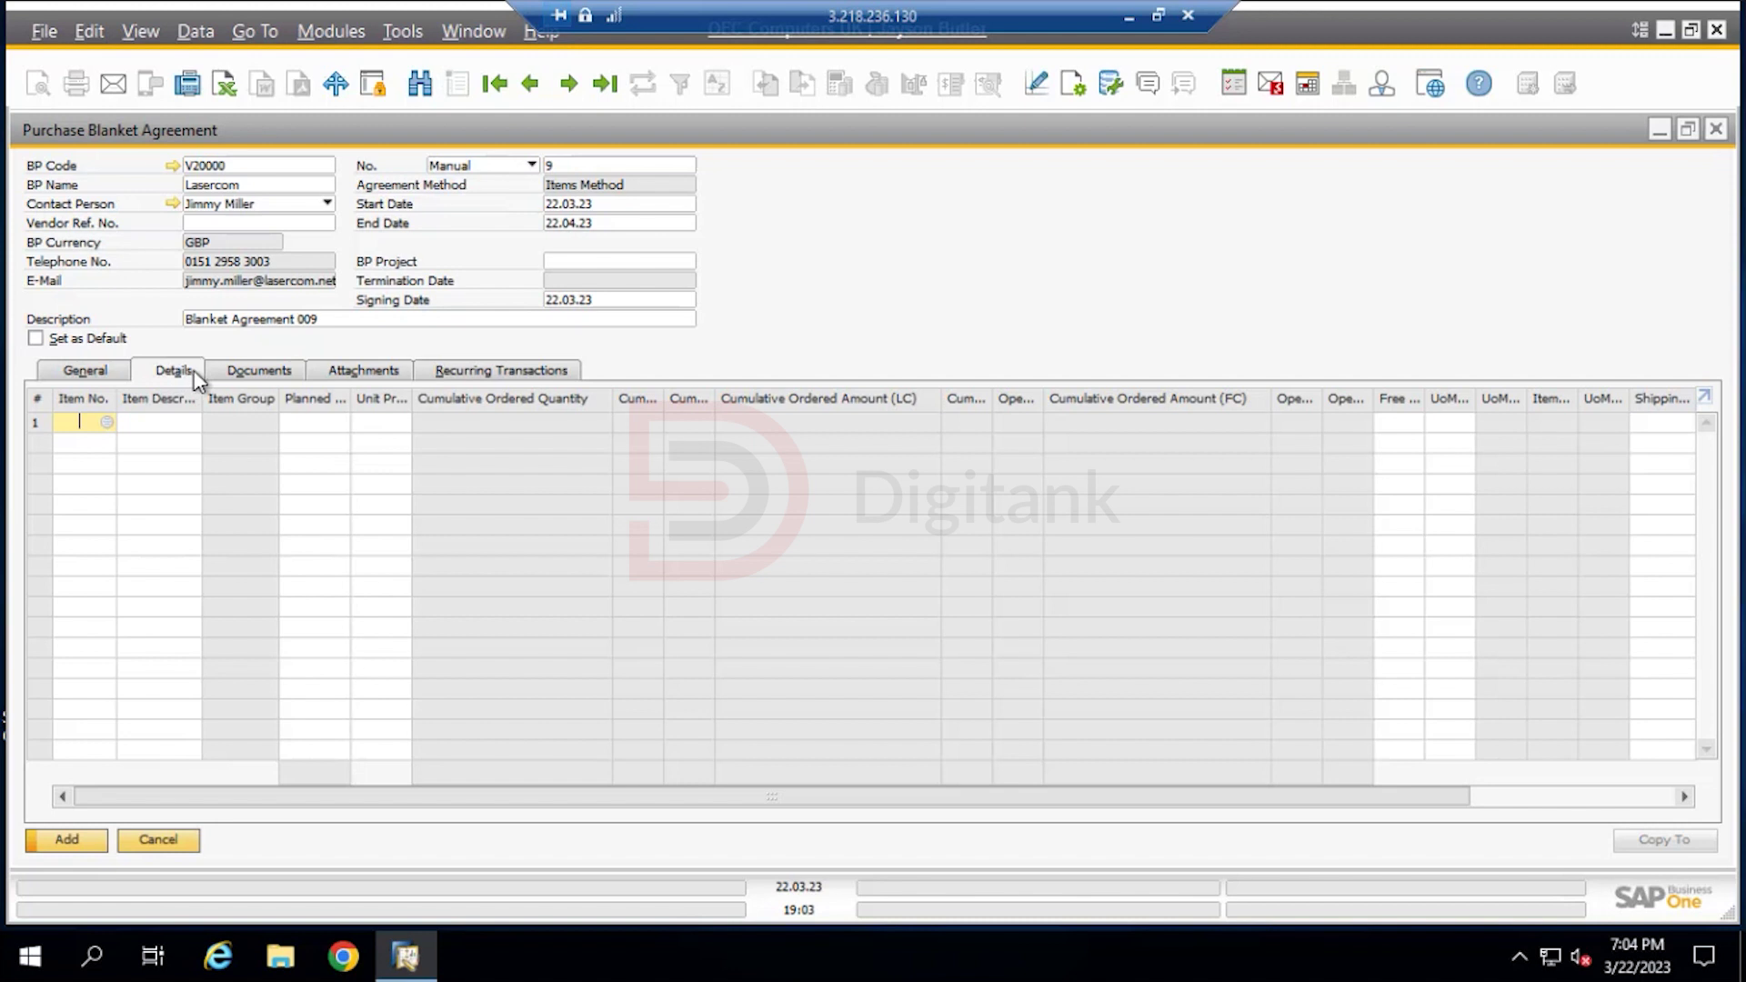
click(107, 422)
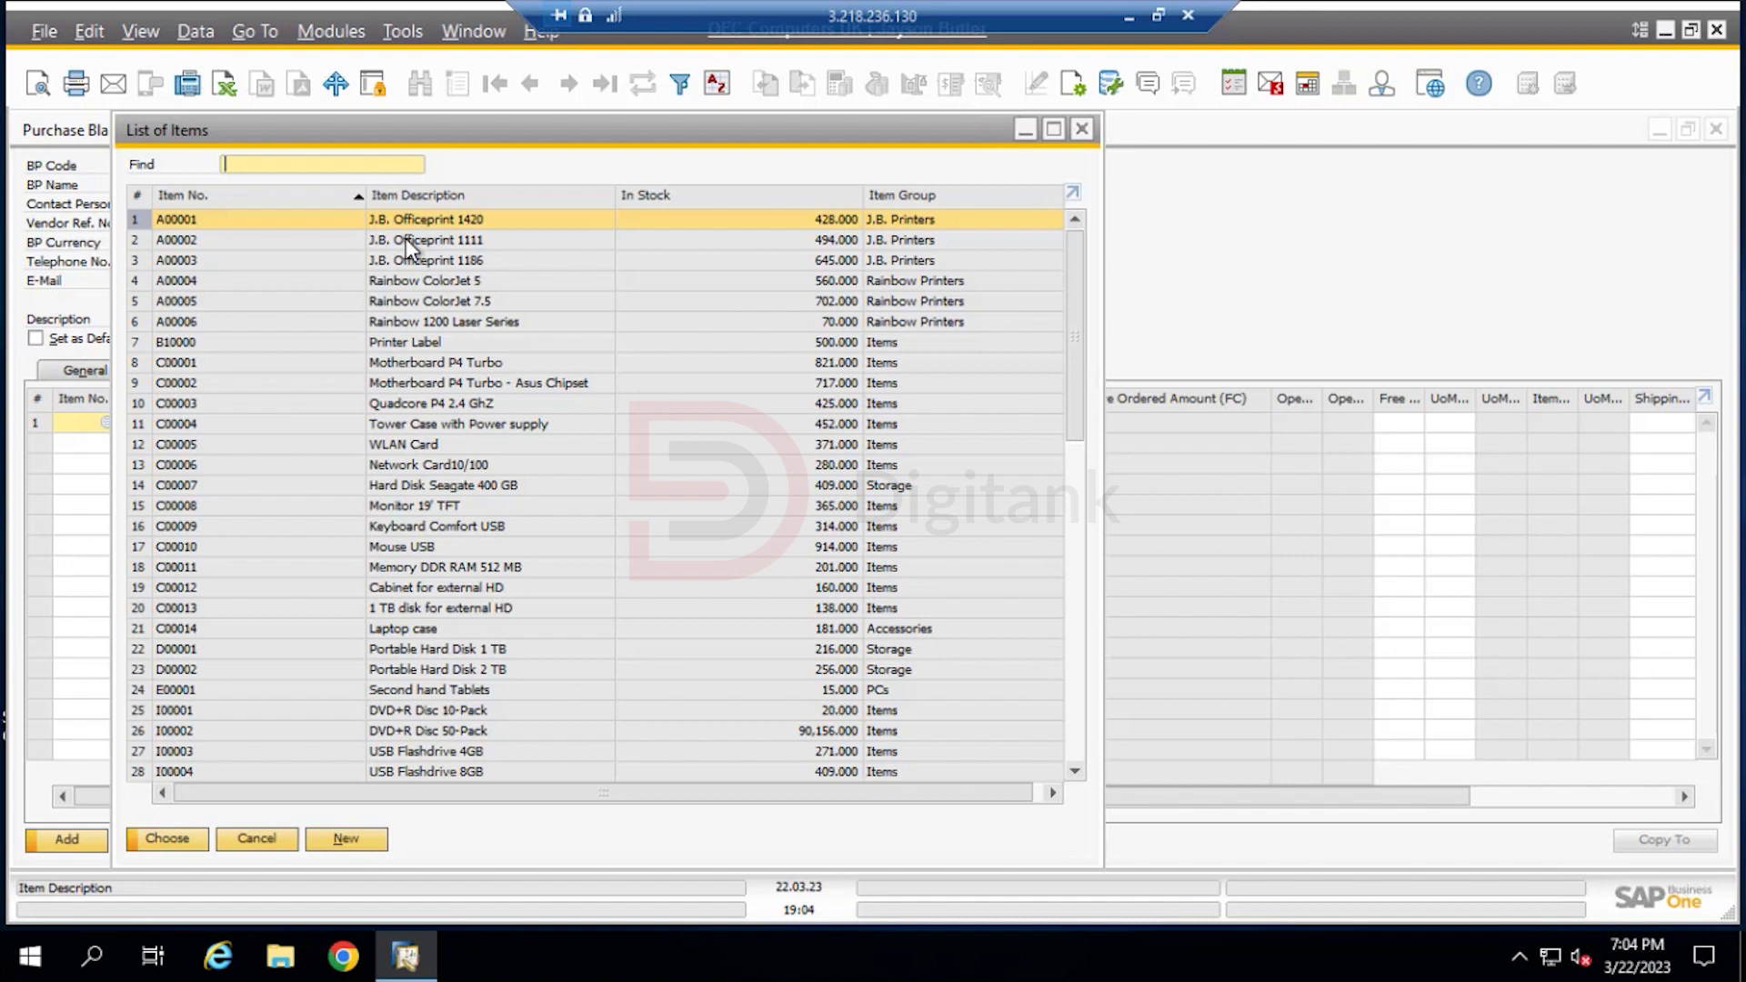
click(411, 241)
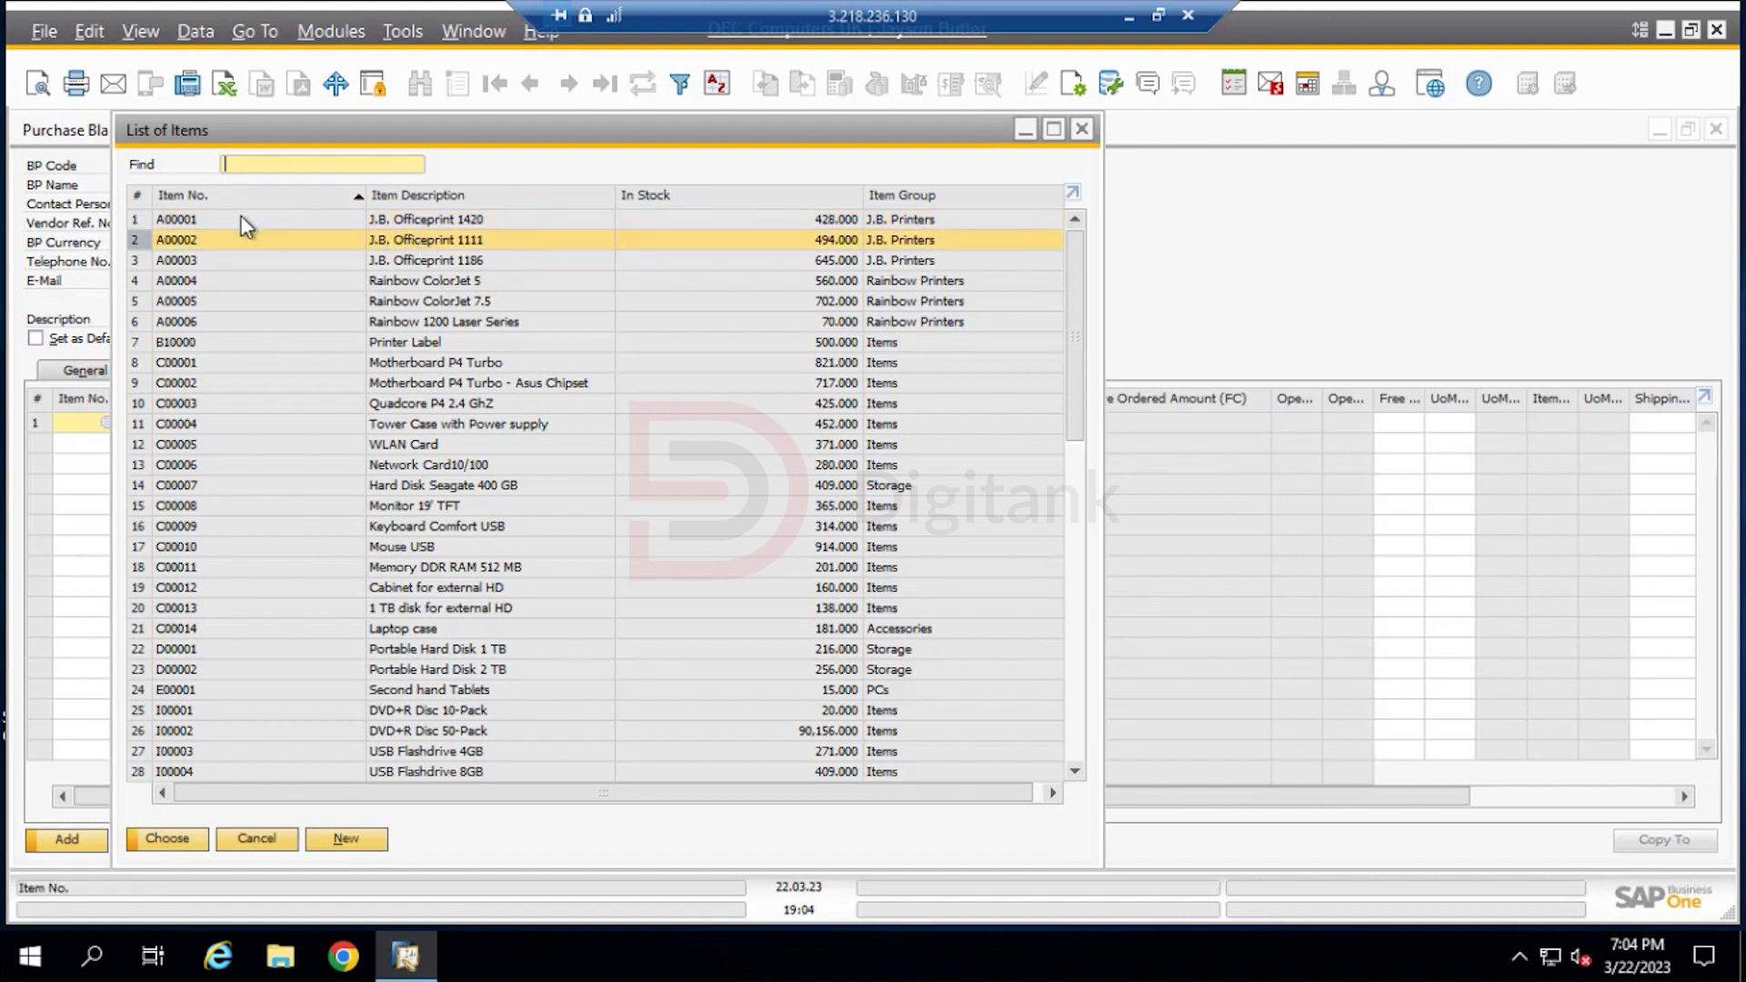
click(75, 842)
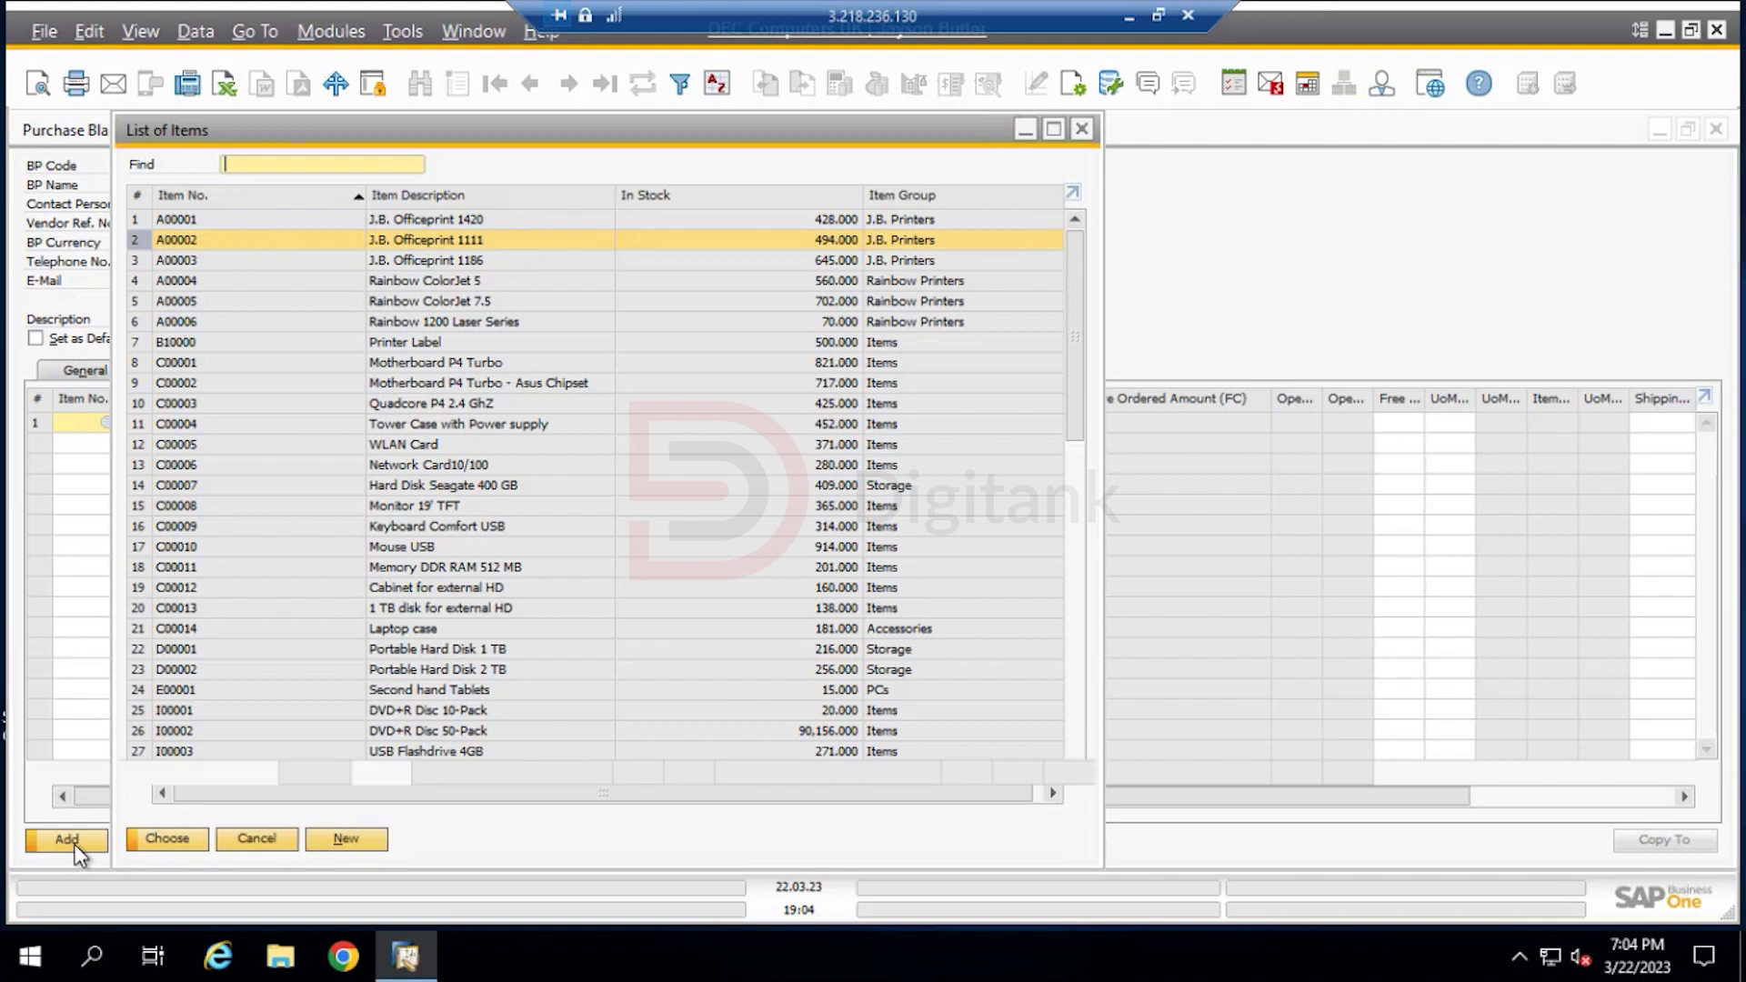
click(160, 838)
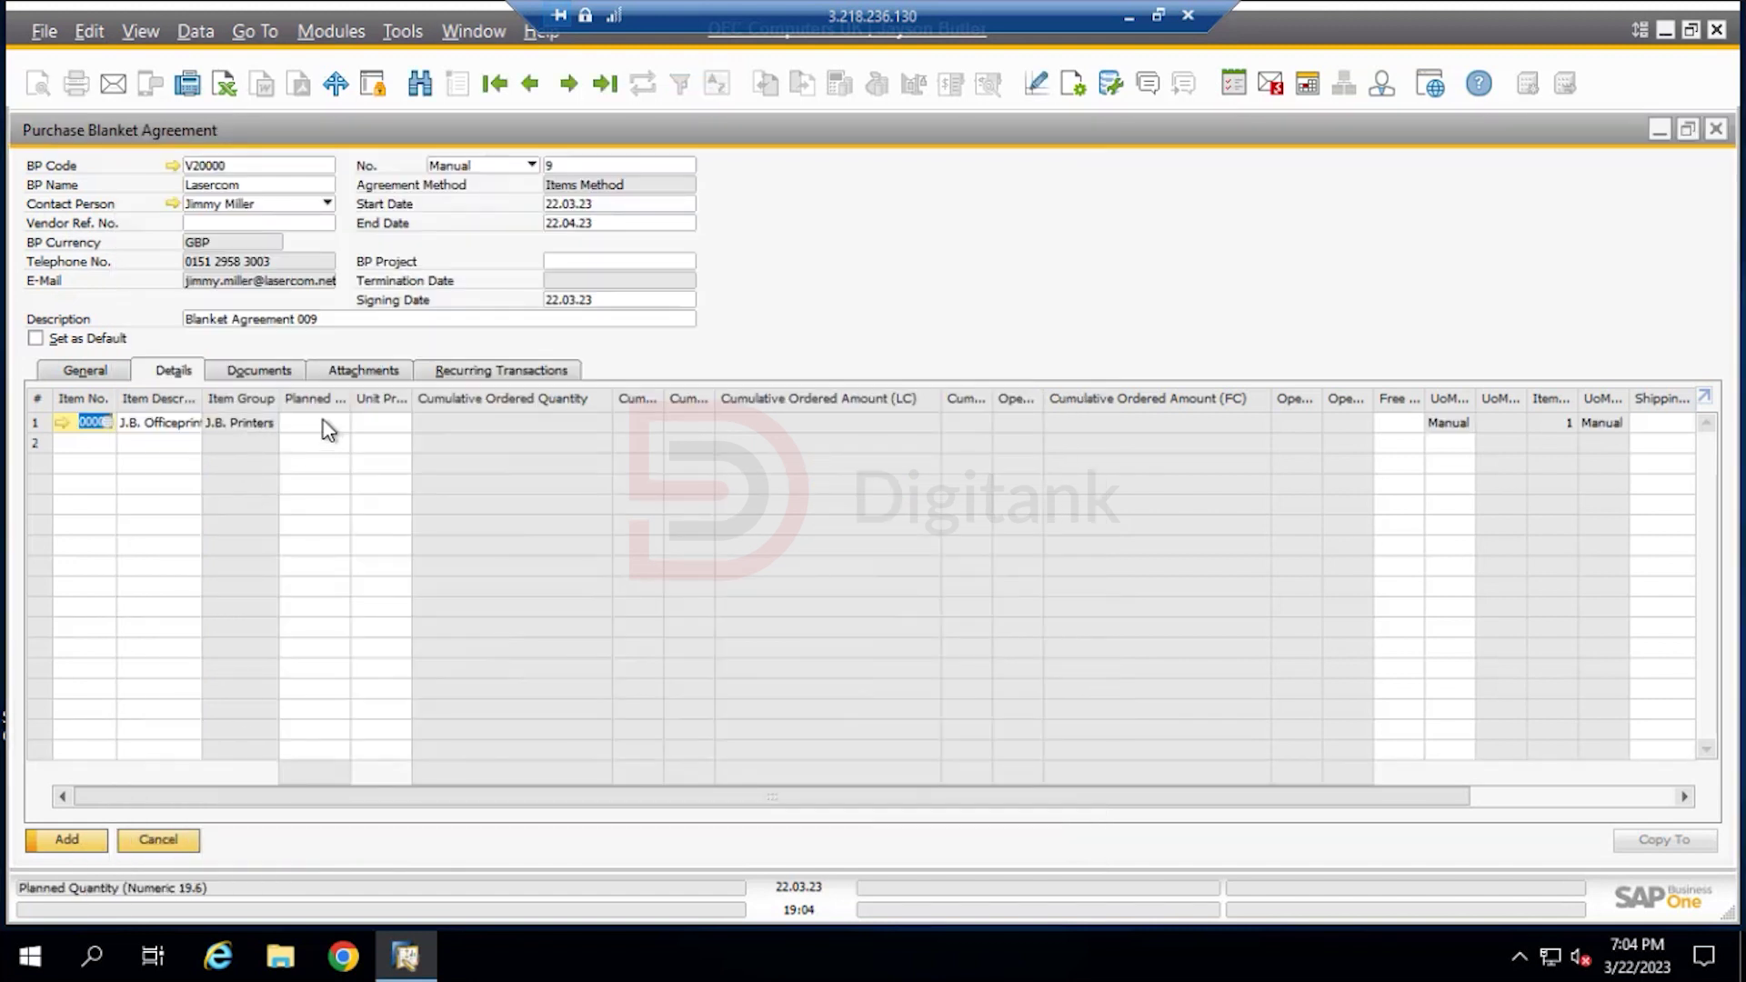
Give the A00002 line a planned quantity of 100 and view its Item Master Data
click(318, 424)
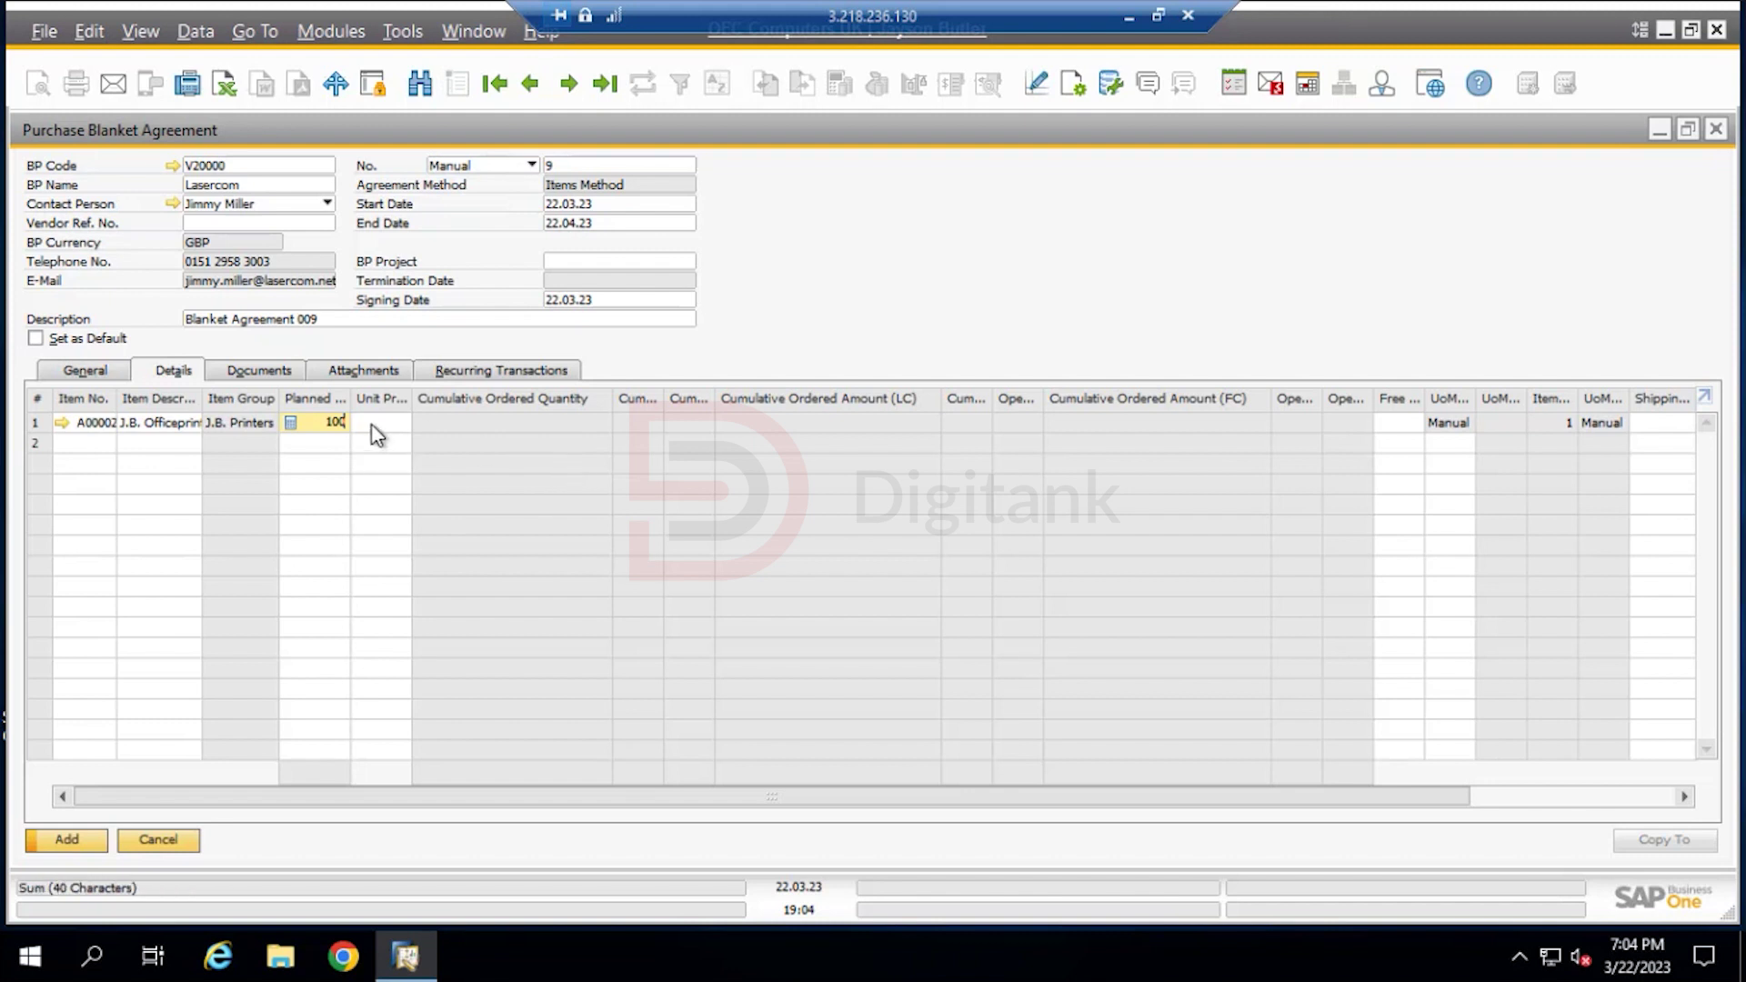
click(375, 424)
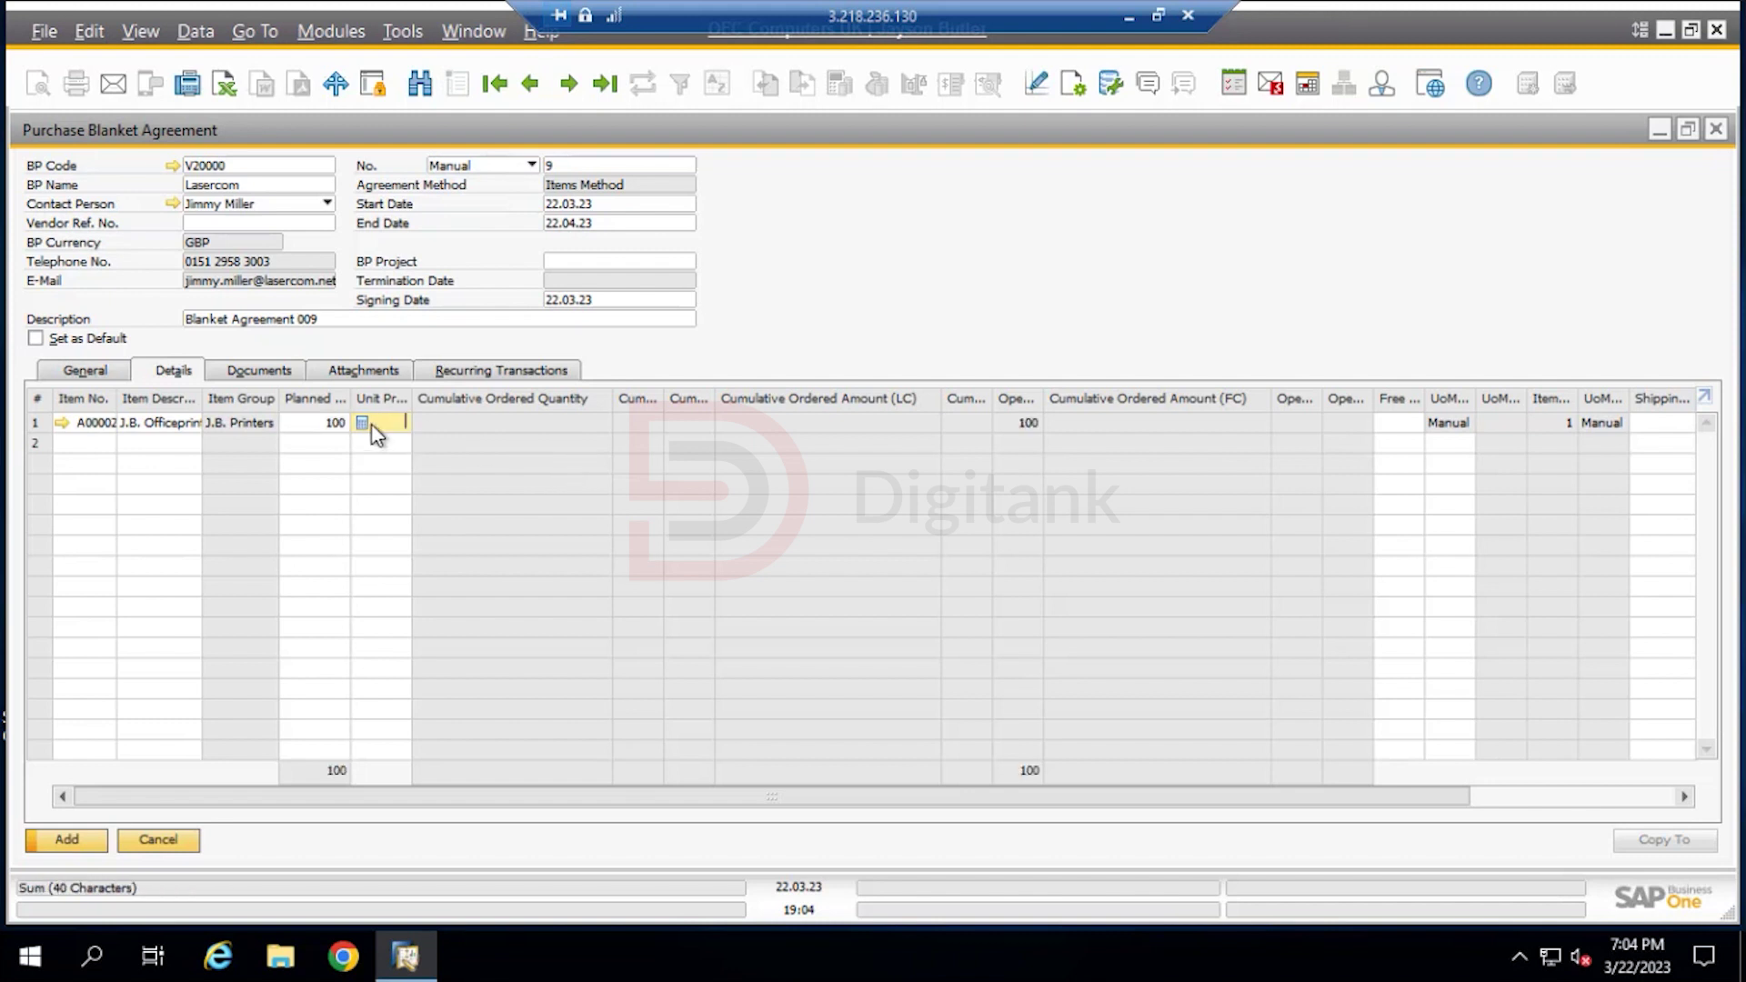
click(63, 424)
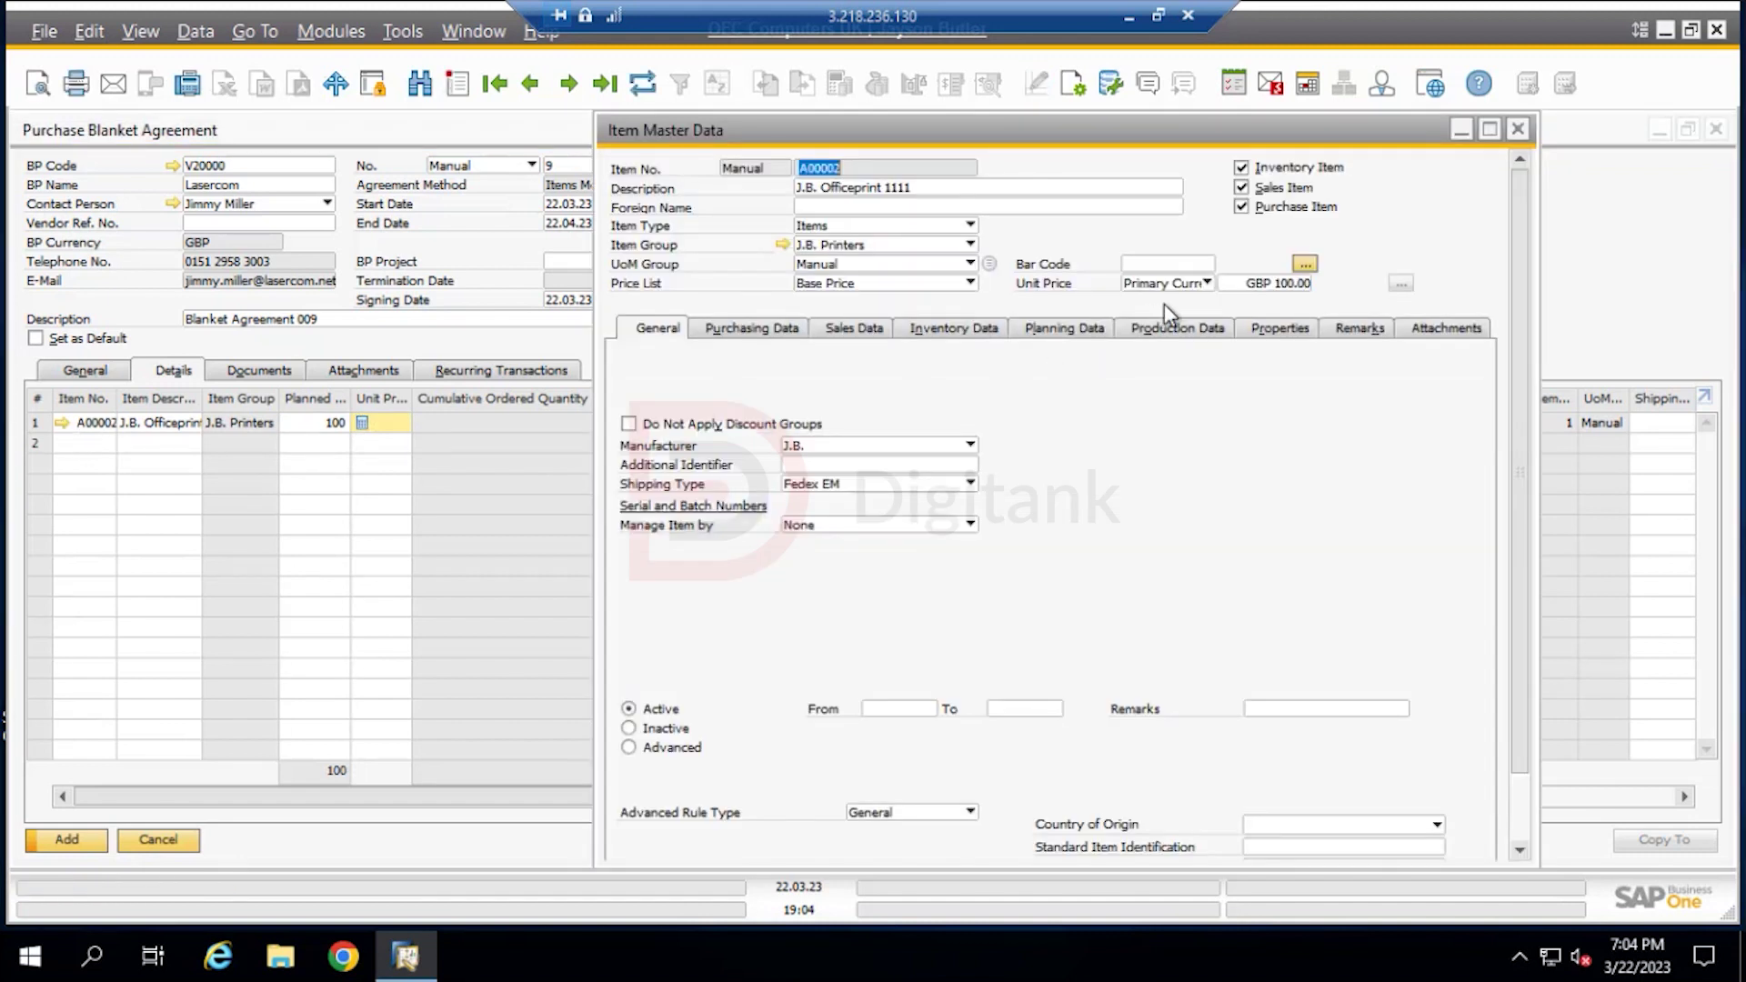
Enter a unit price of 50 on the A00002 line, rechecking the item master's GBP 100.00
click(1517, 129)
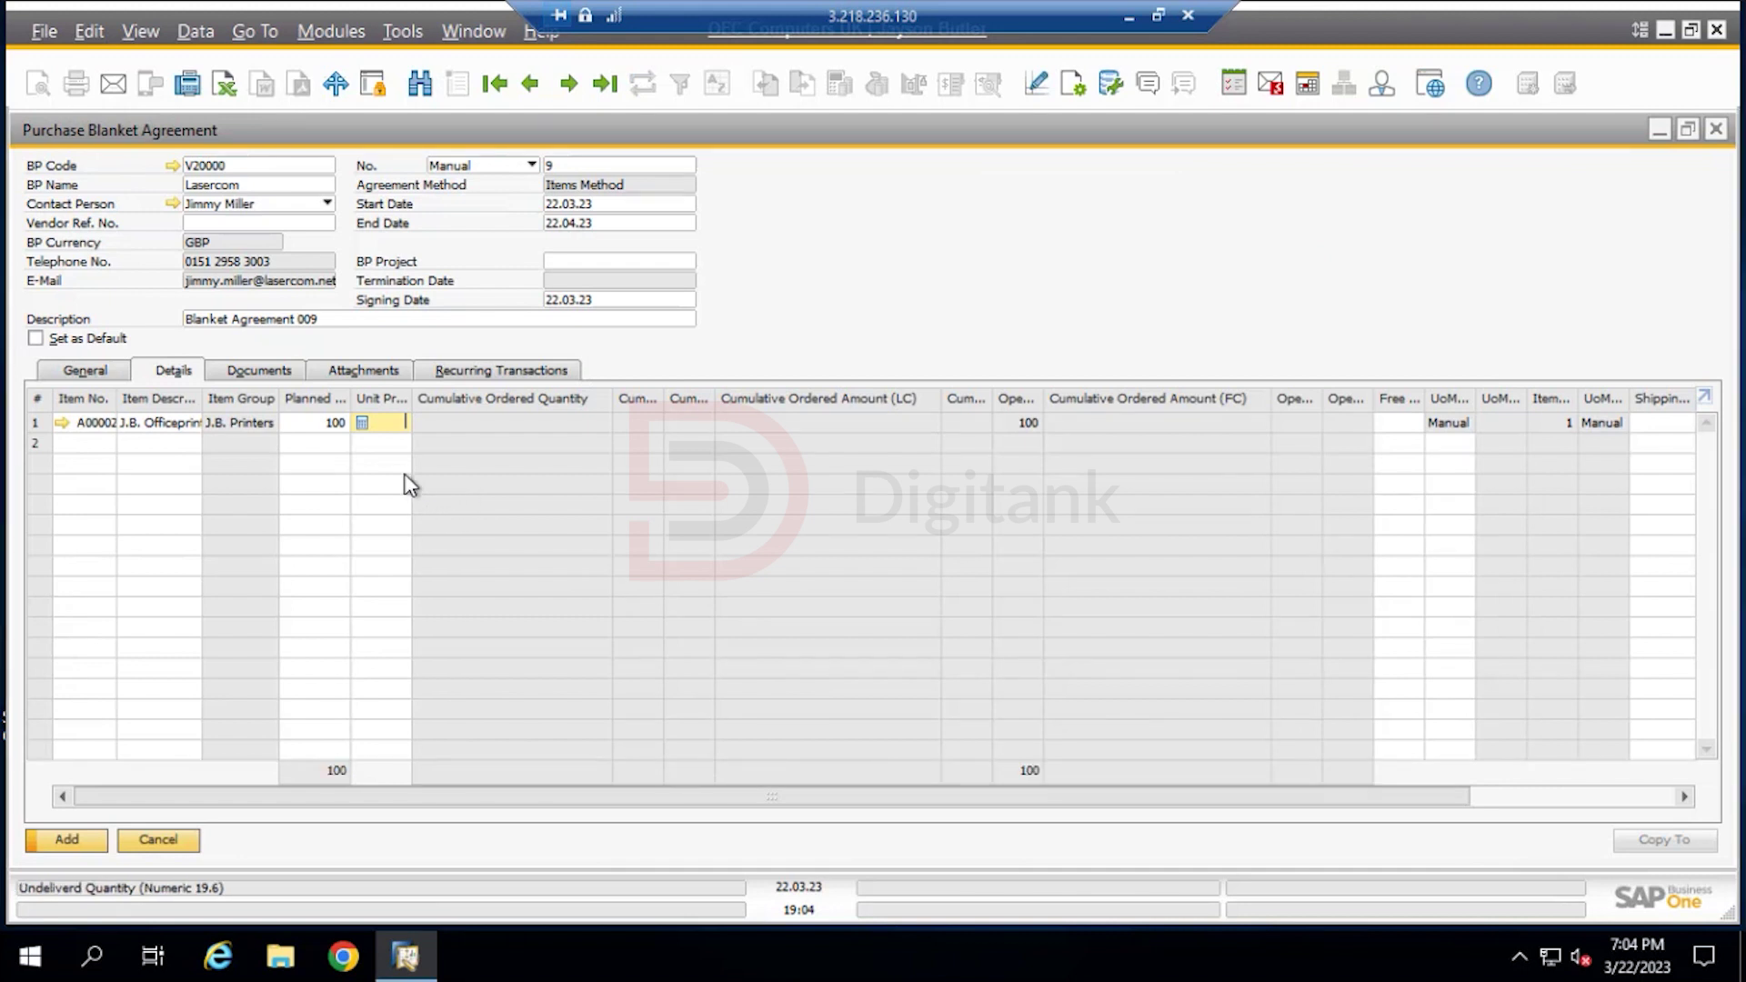
click(398, 425)
text(50)
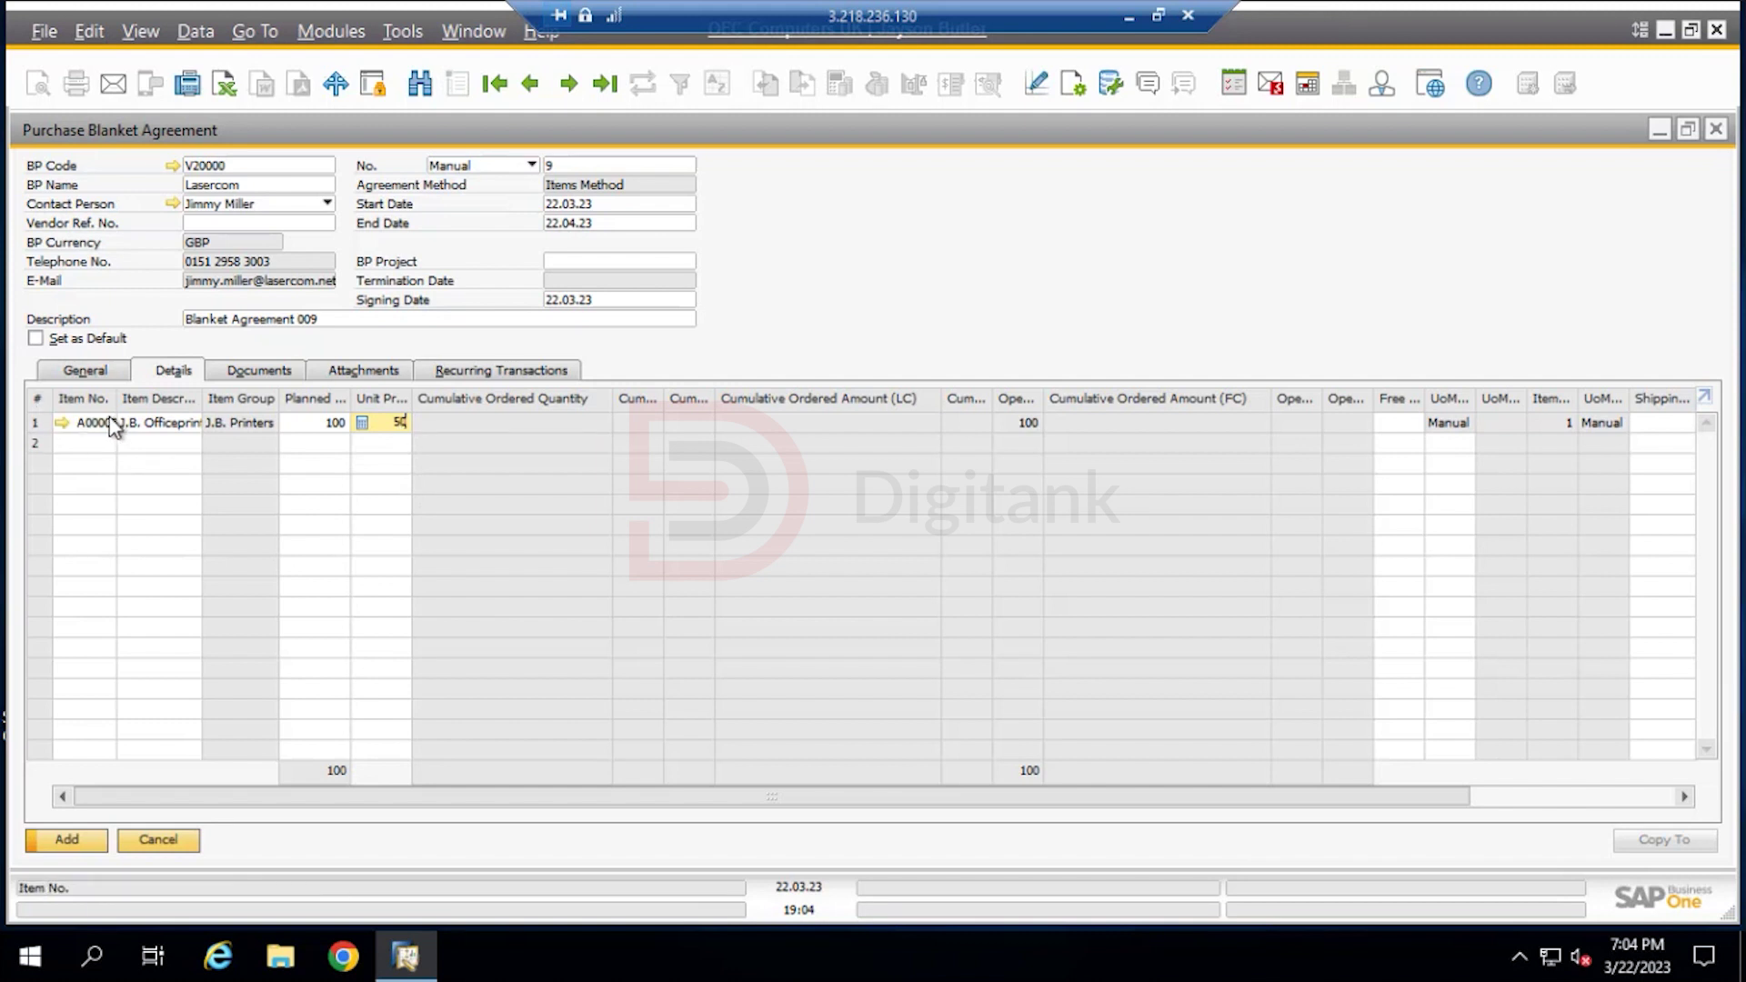
click(62, 422)
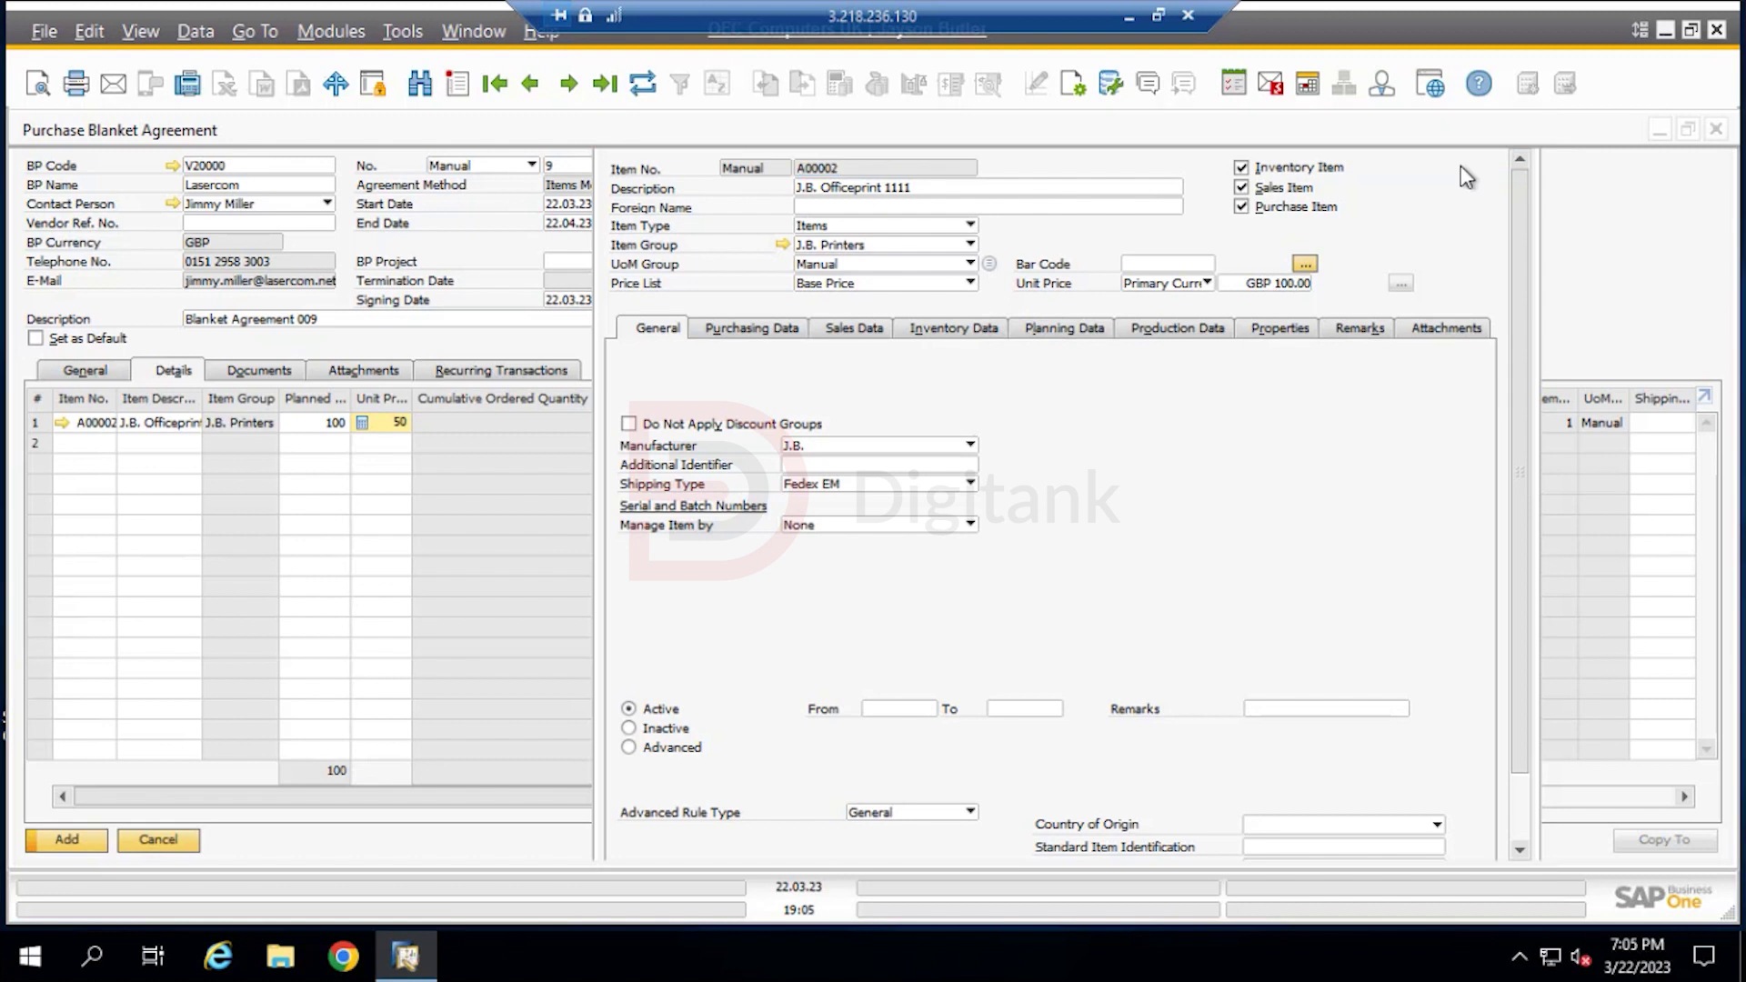
click(1516, 128)
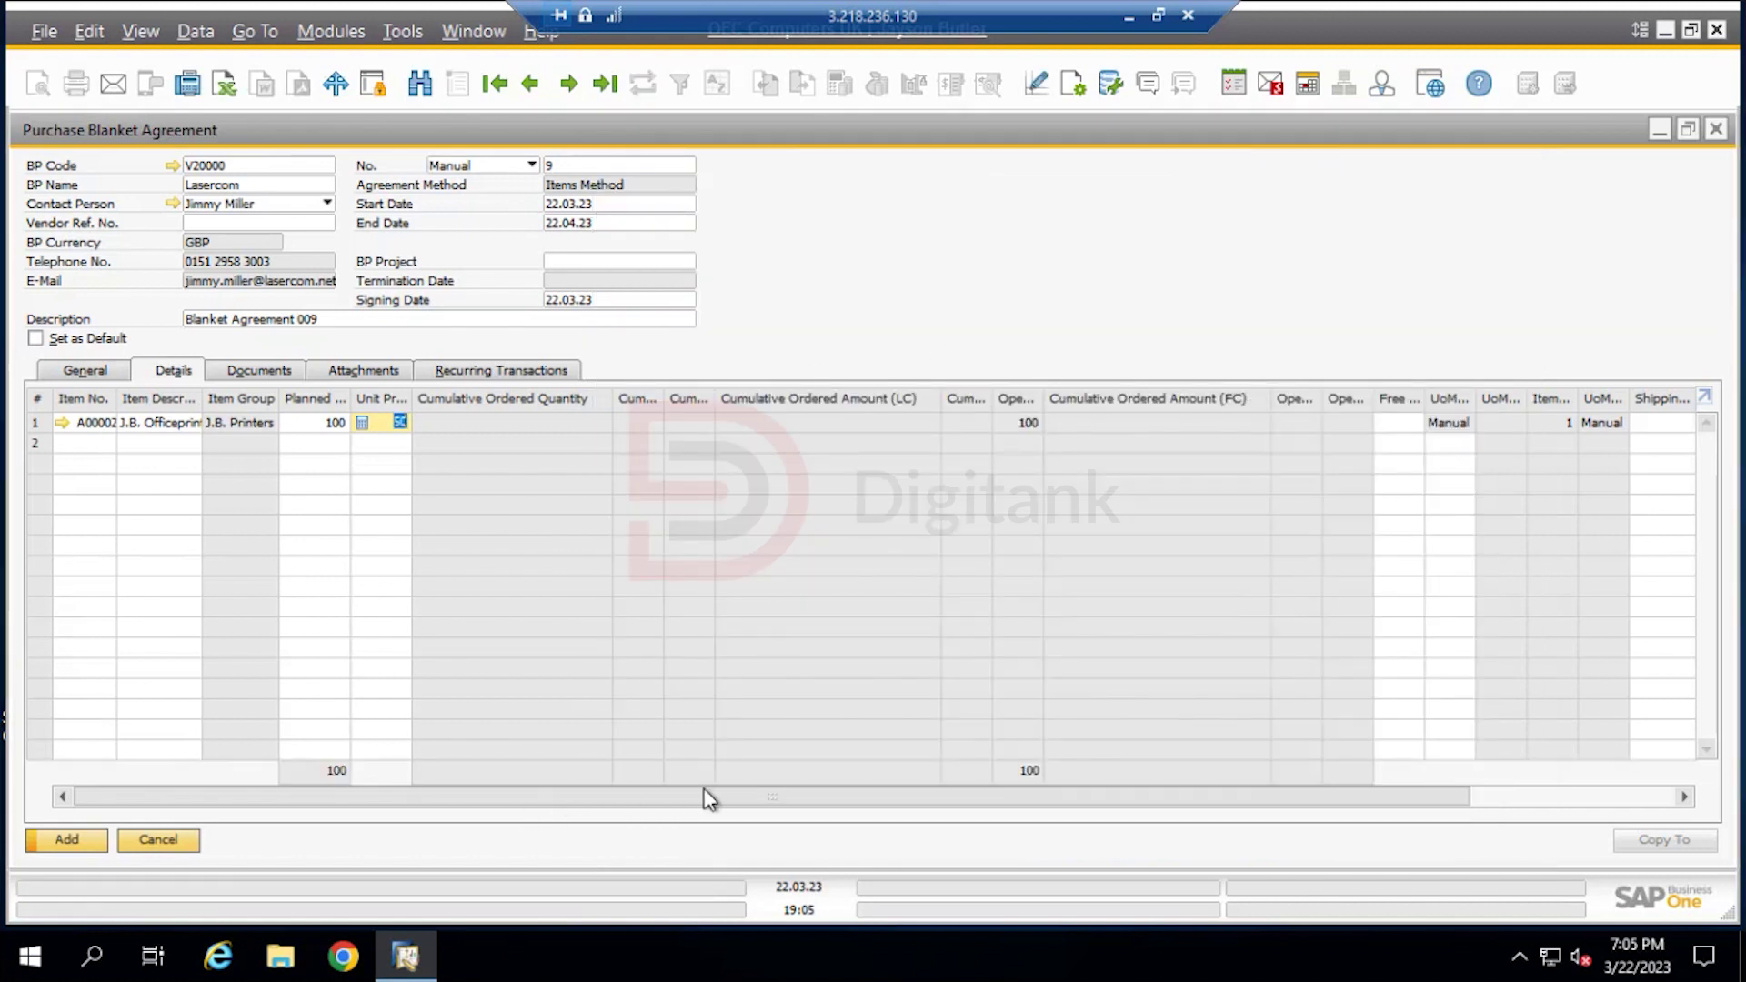
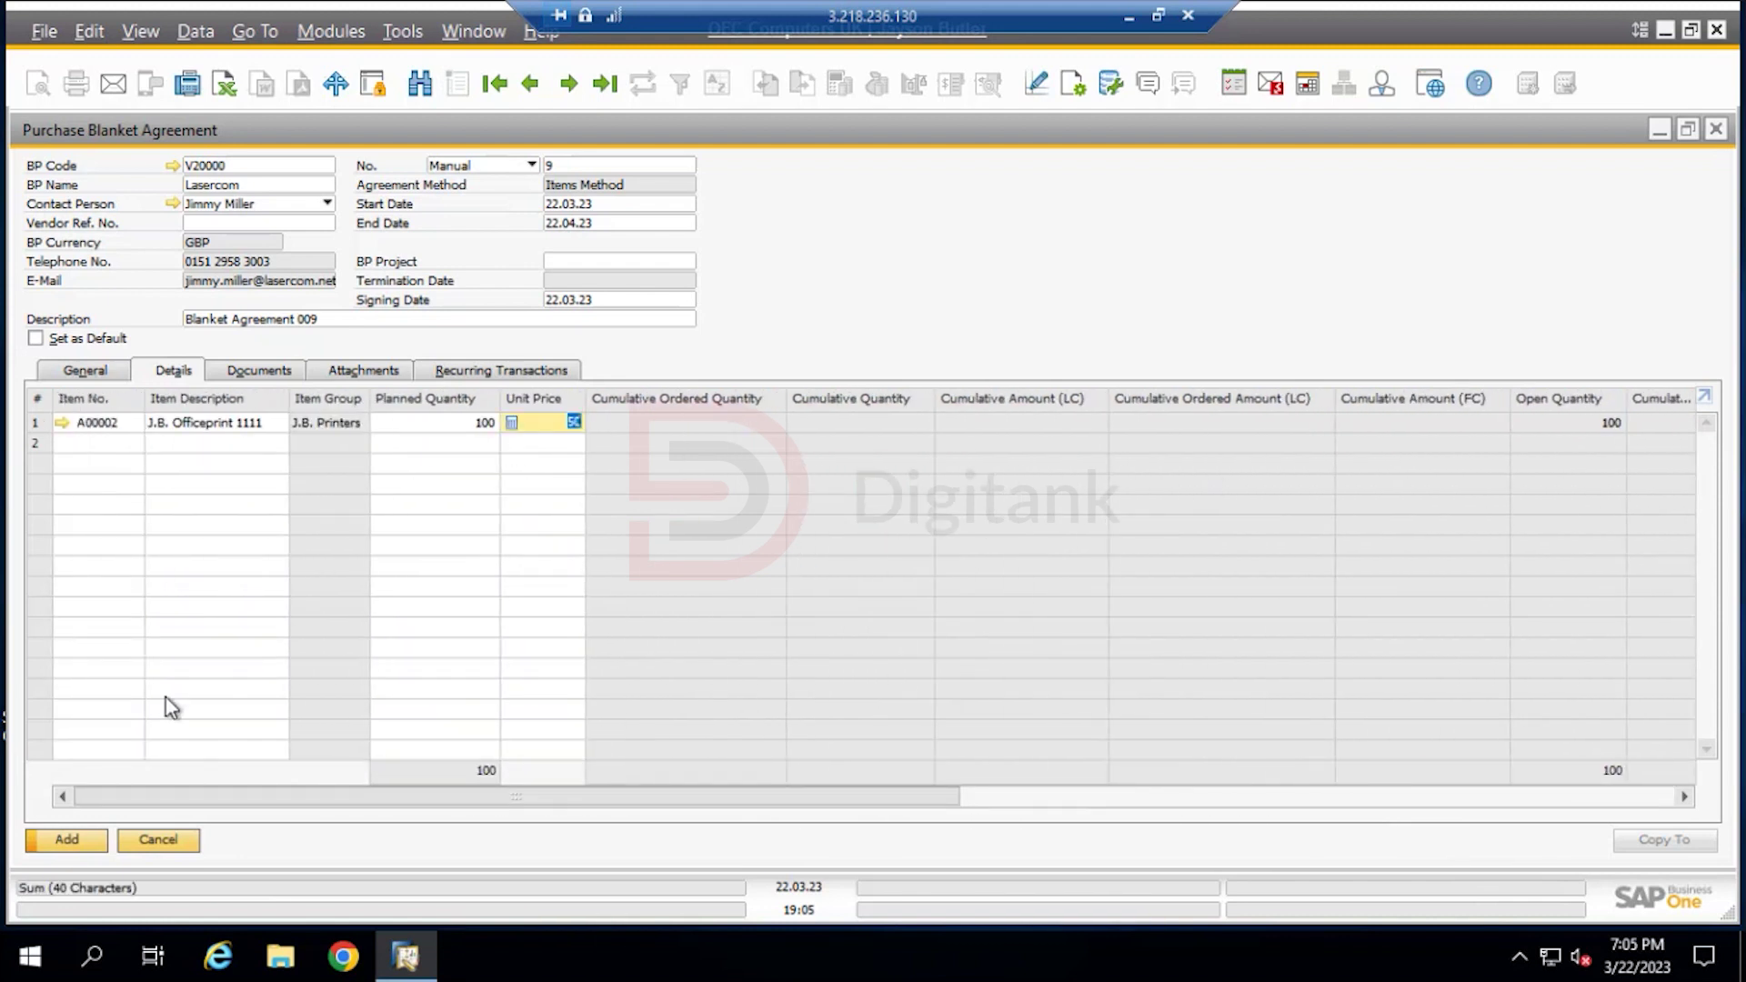
Save blanket agreement 9, suppressing the default-agreement warning, and close its window
click(64, 841)
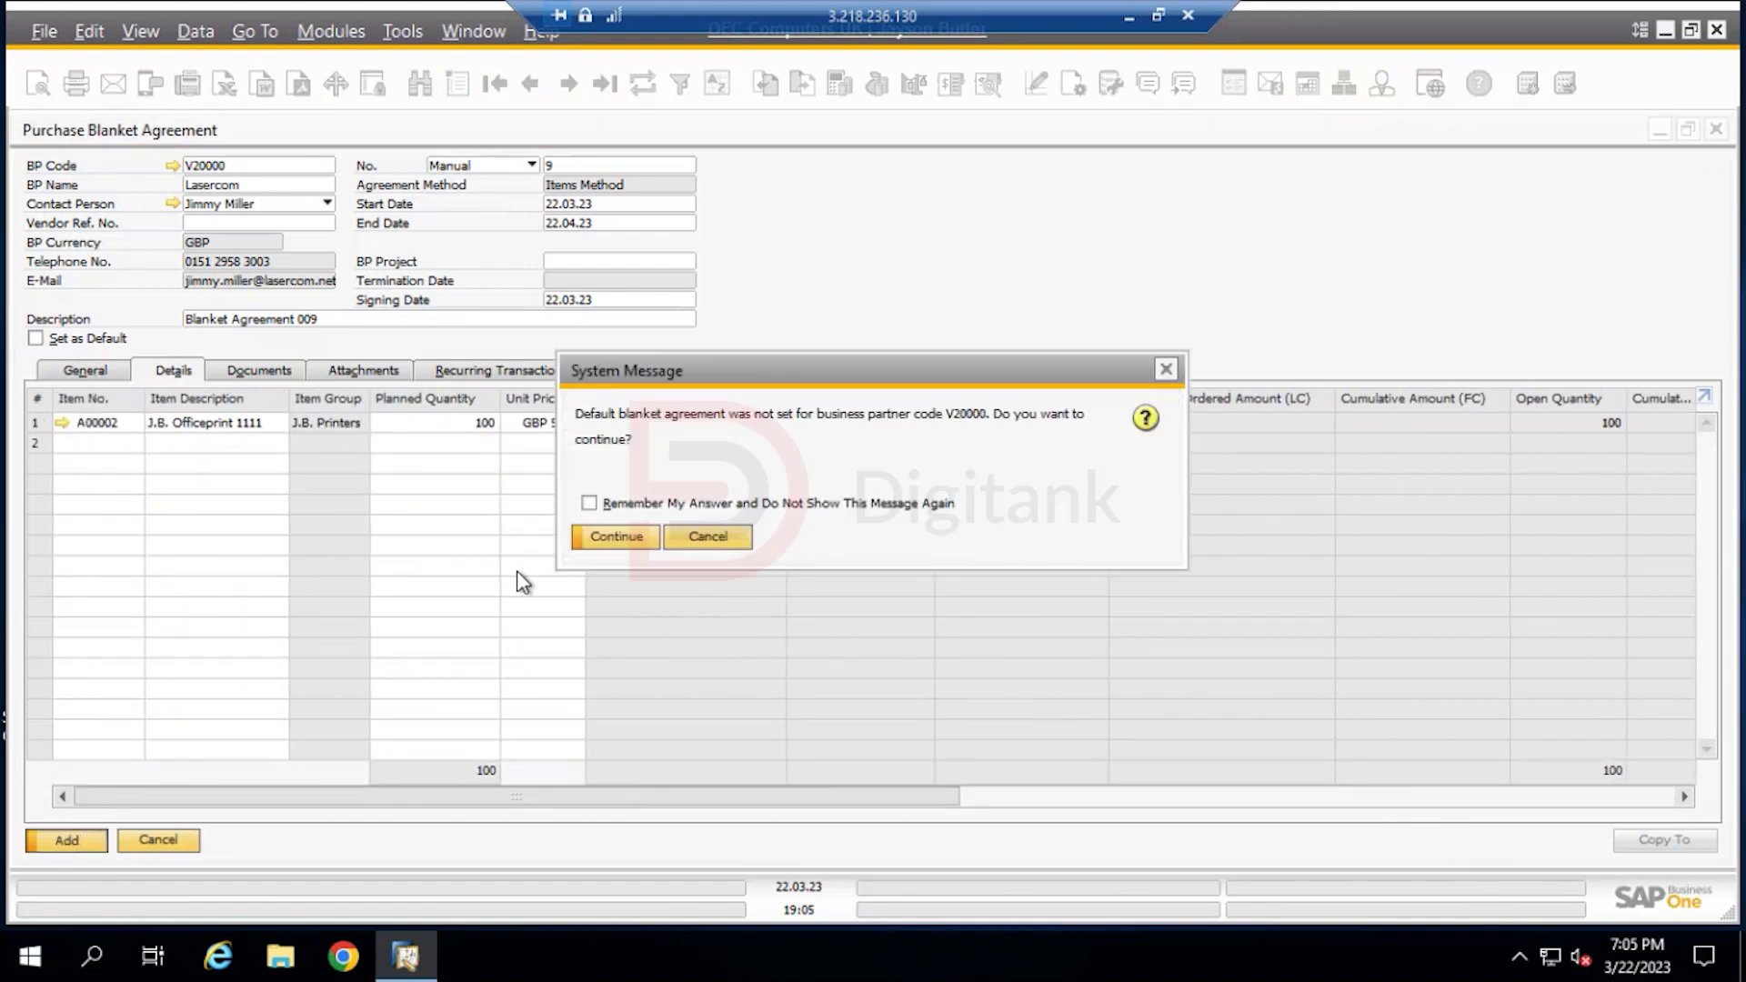
click(591, 503)
click(615, 537)
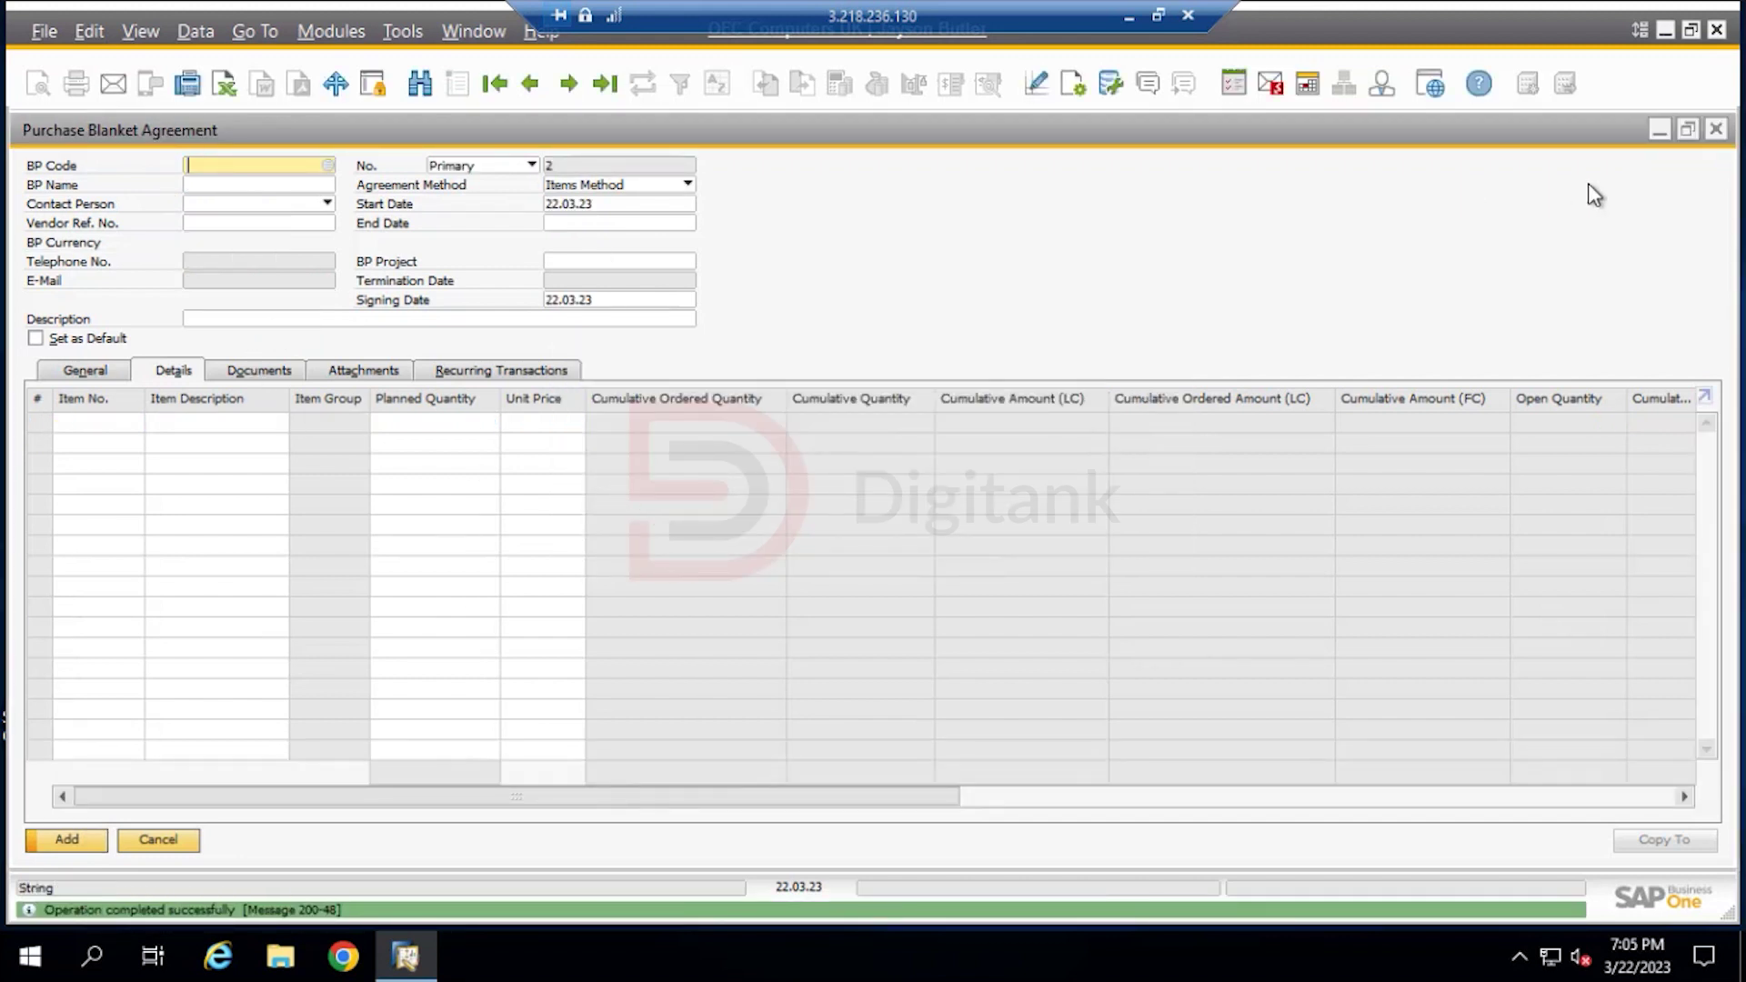
click(1716, 129)
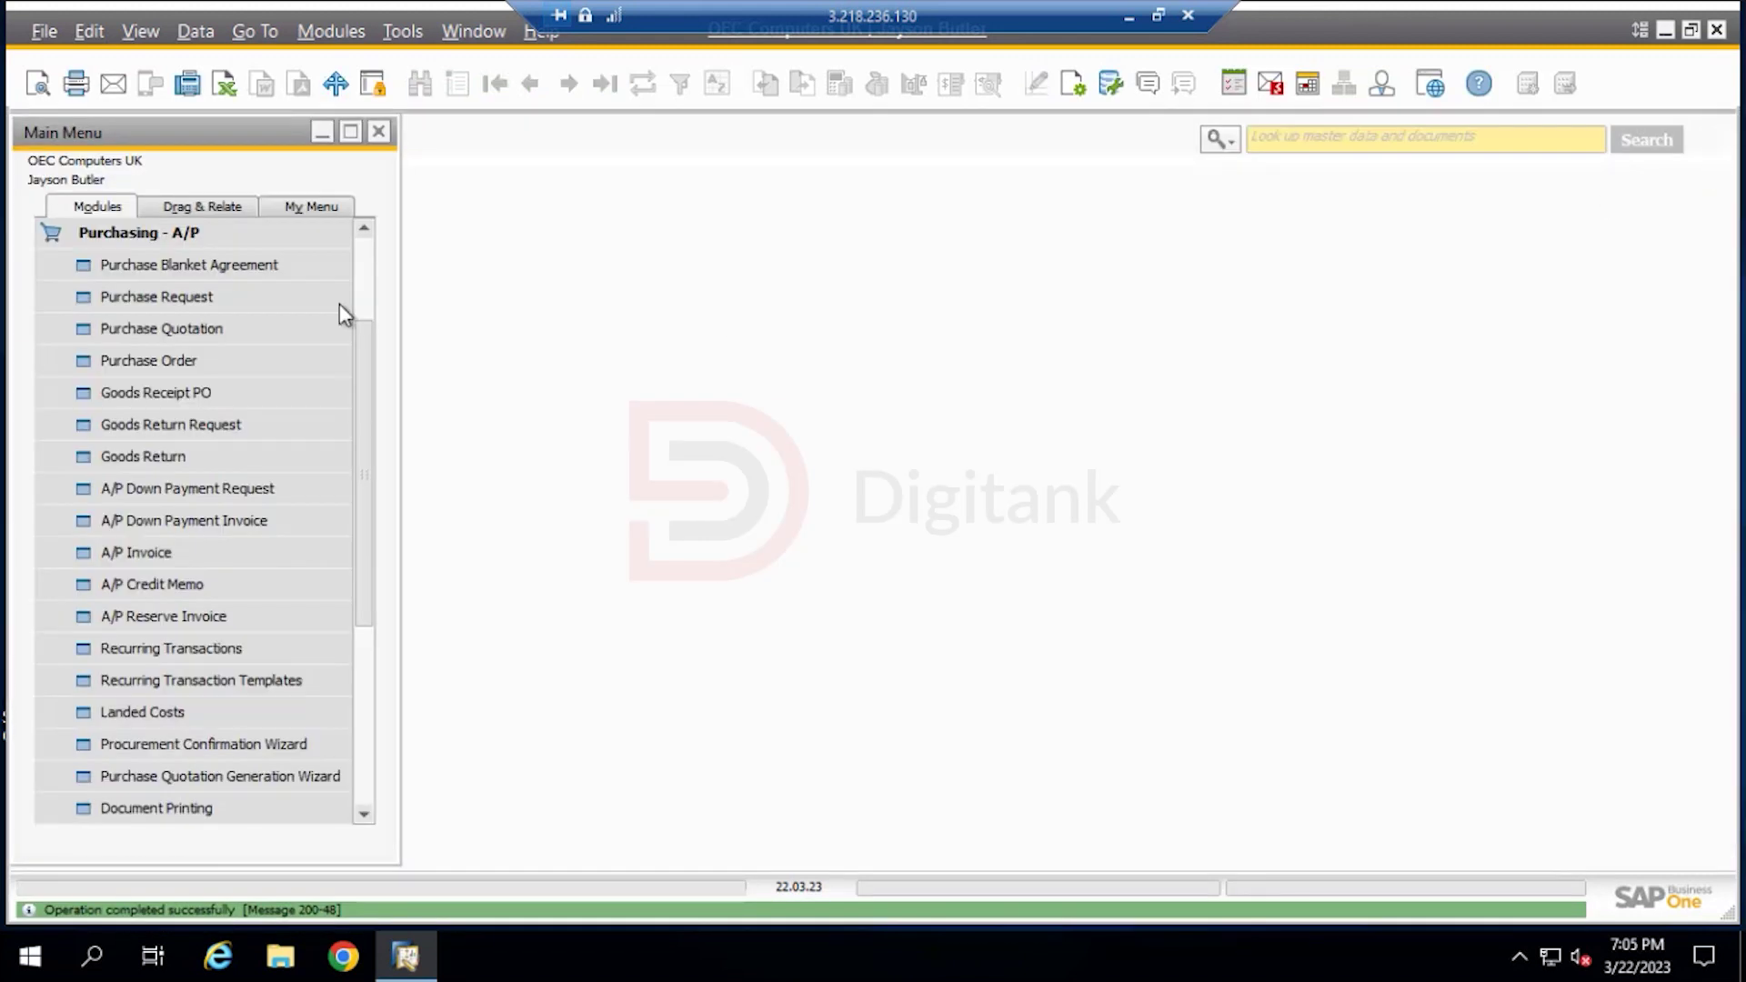
Create a new purchase order for vendor V20000 Lasercom
click(177, 366)
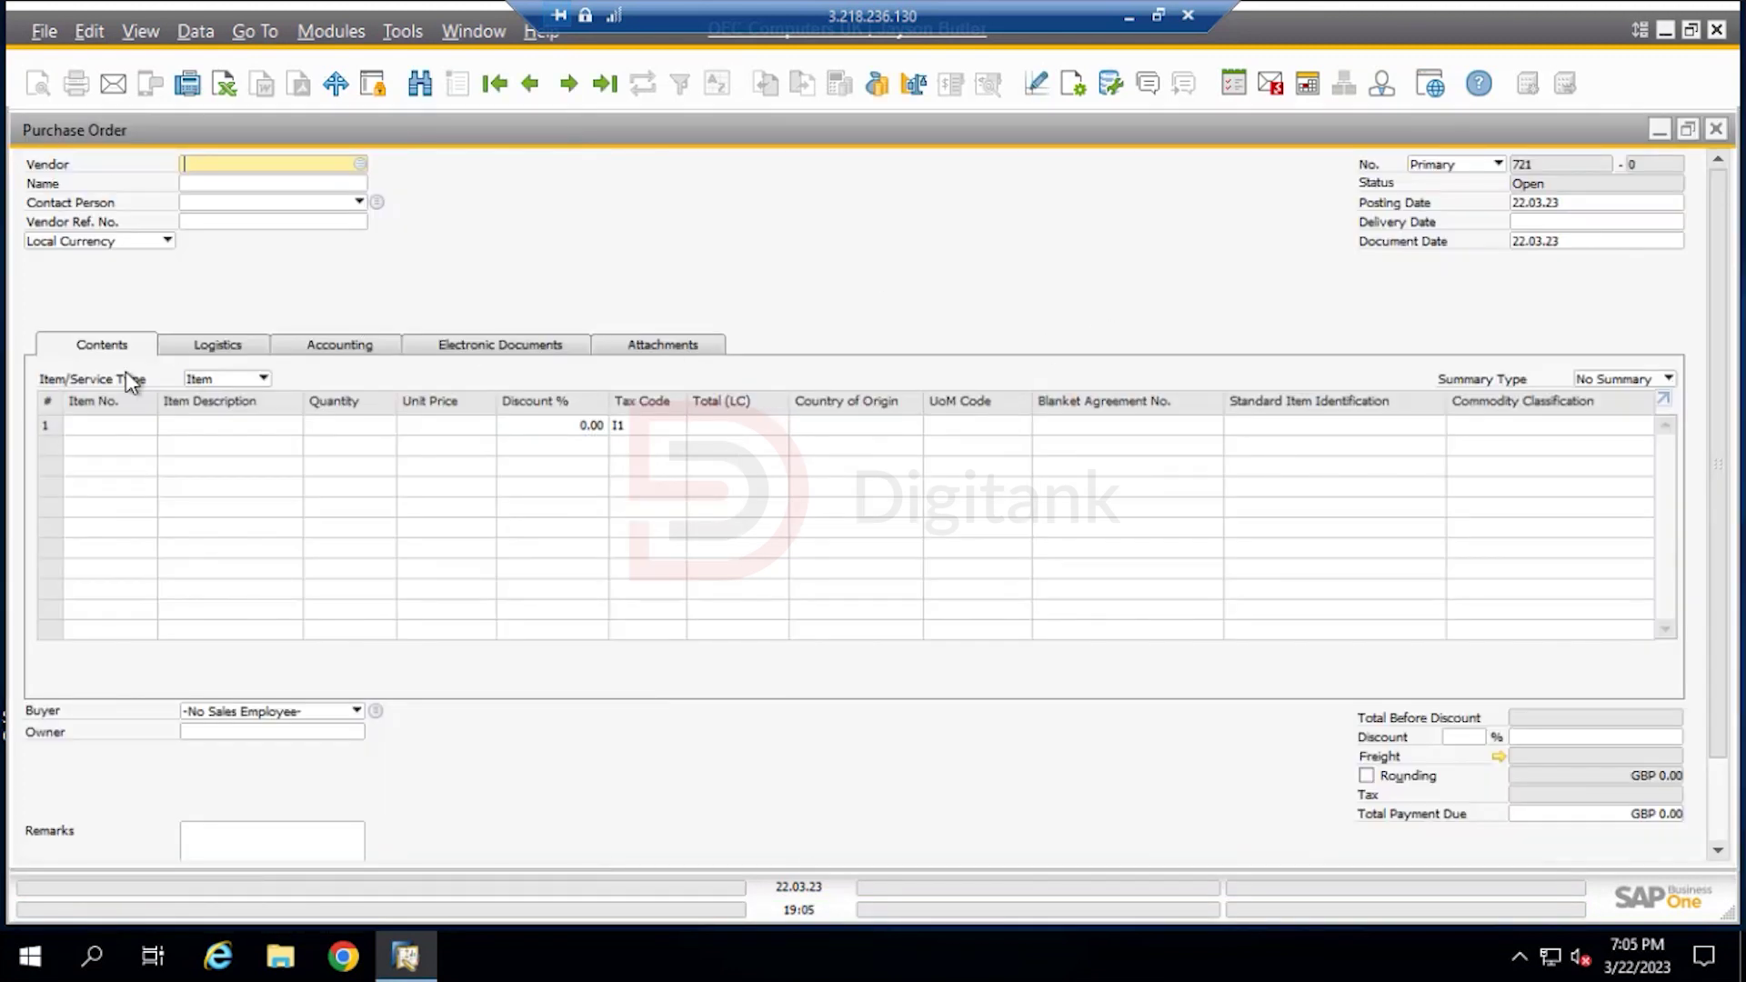
click(361, 163)
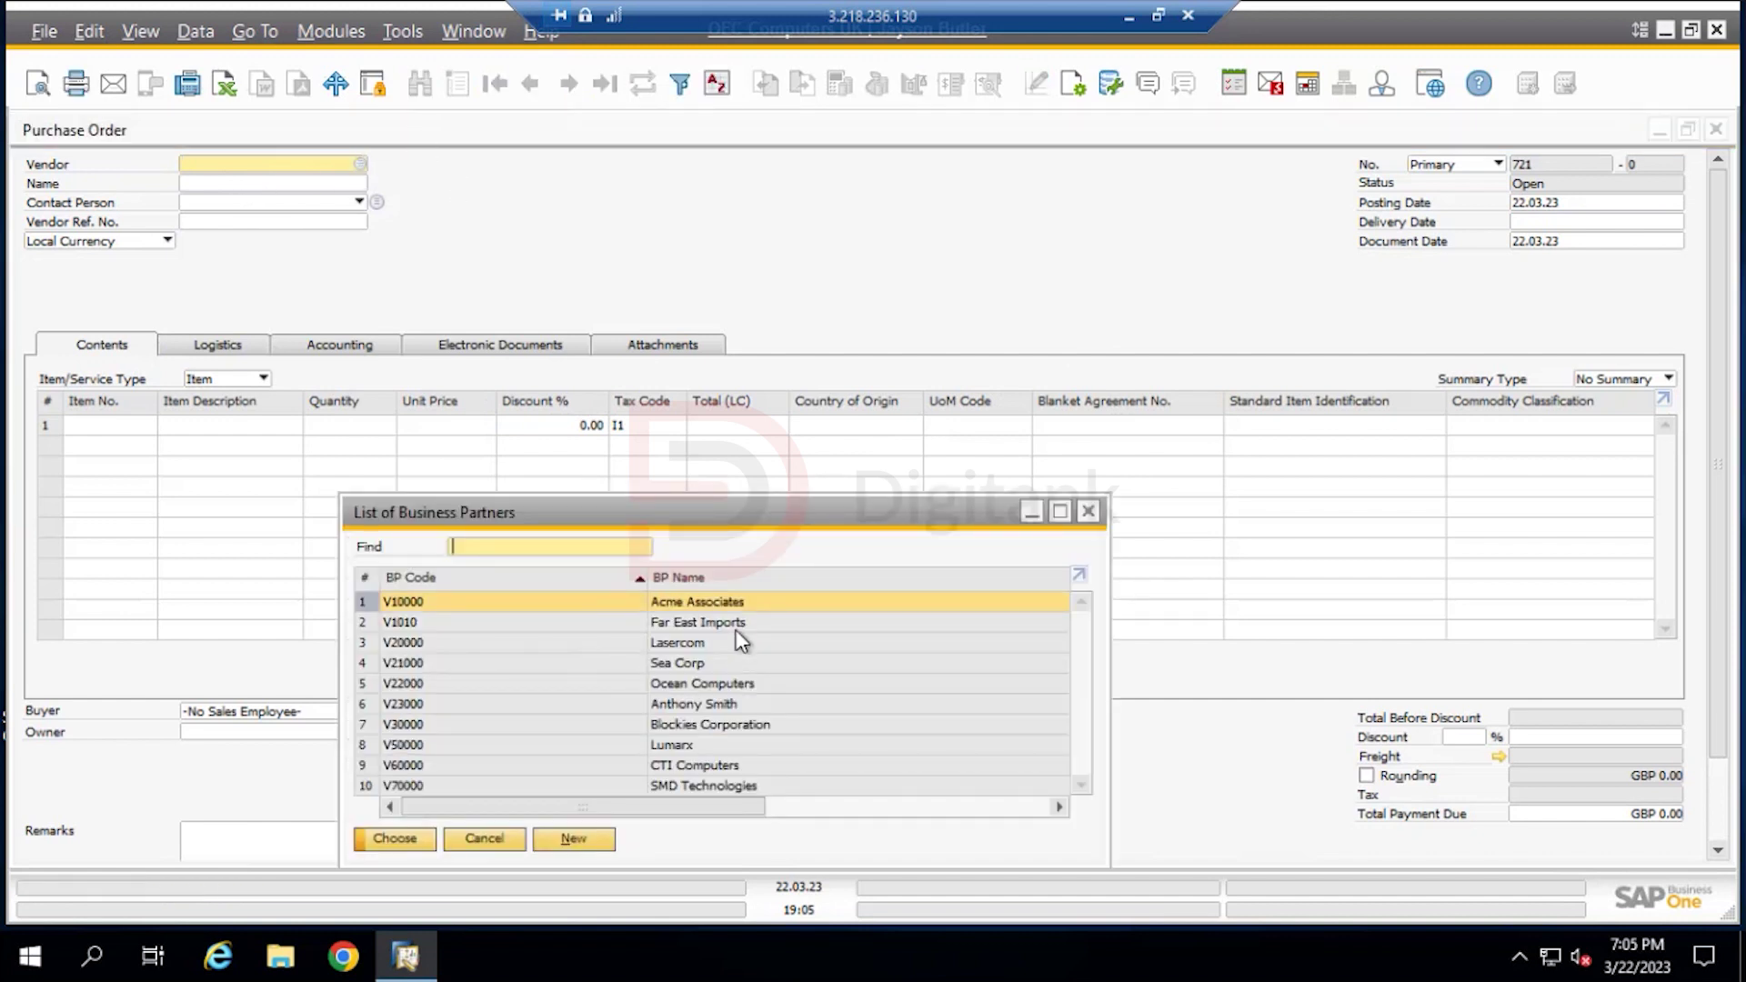
click(634, 644)
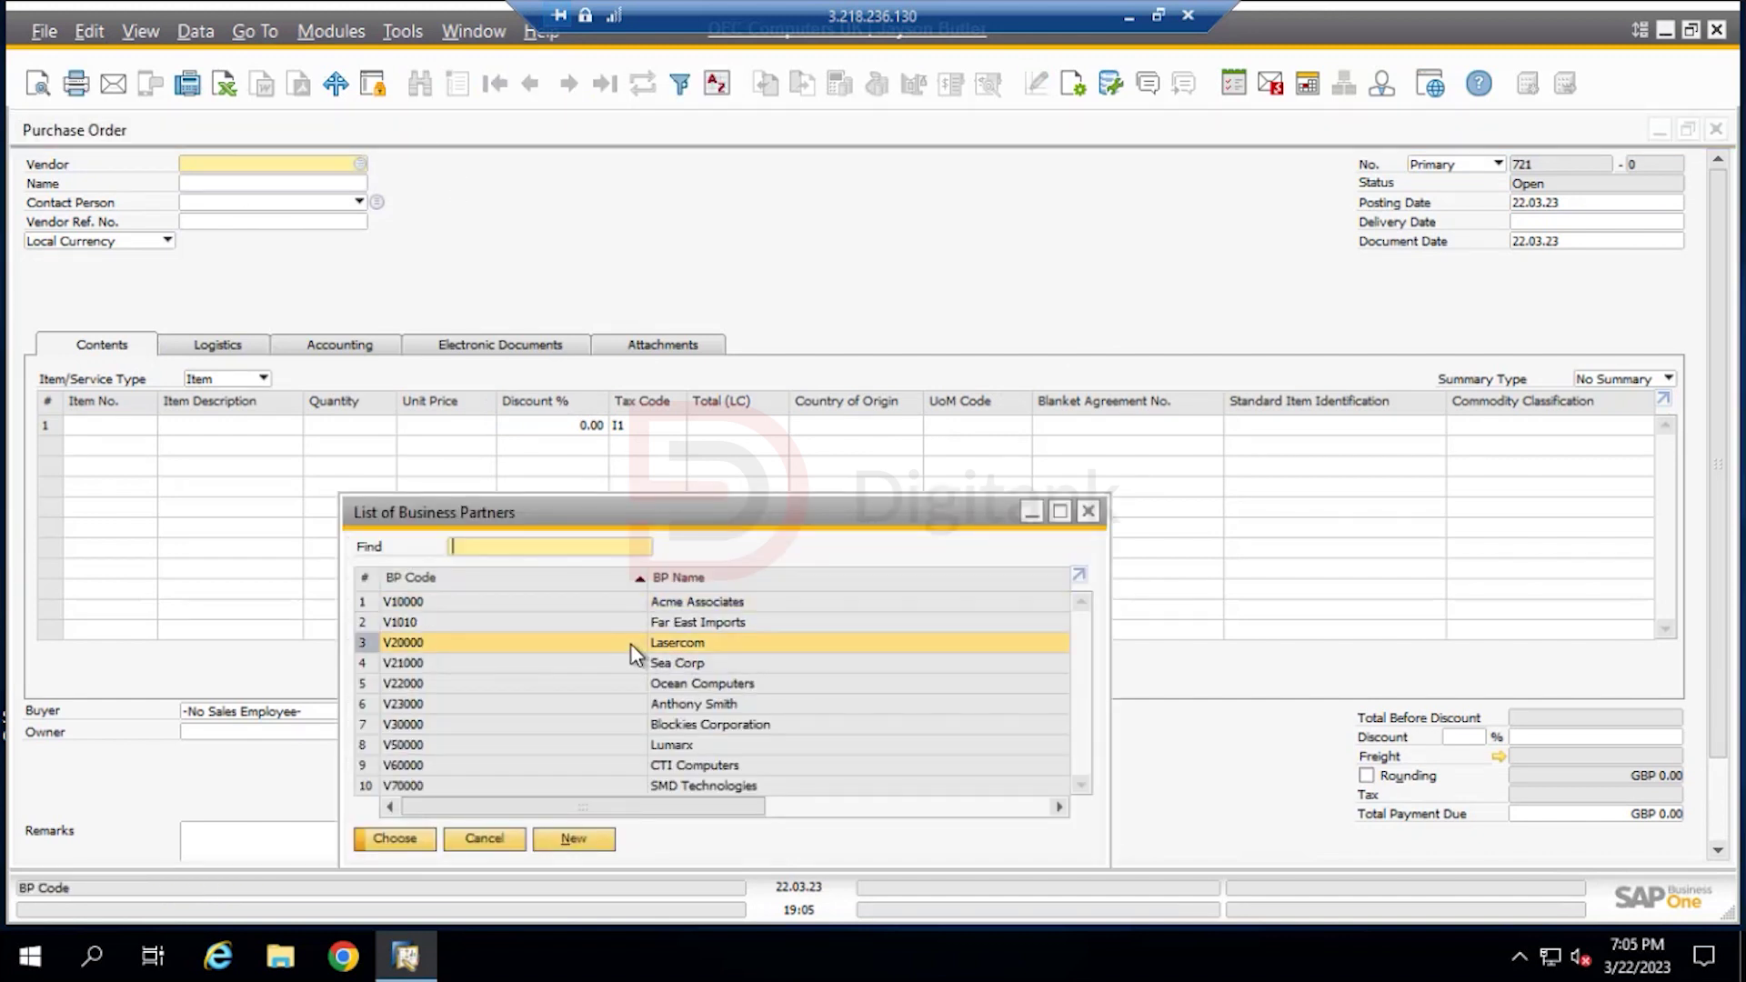
click(394, 838)
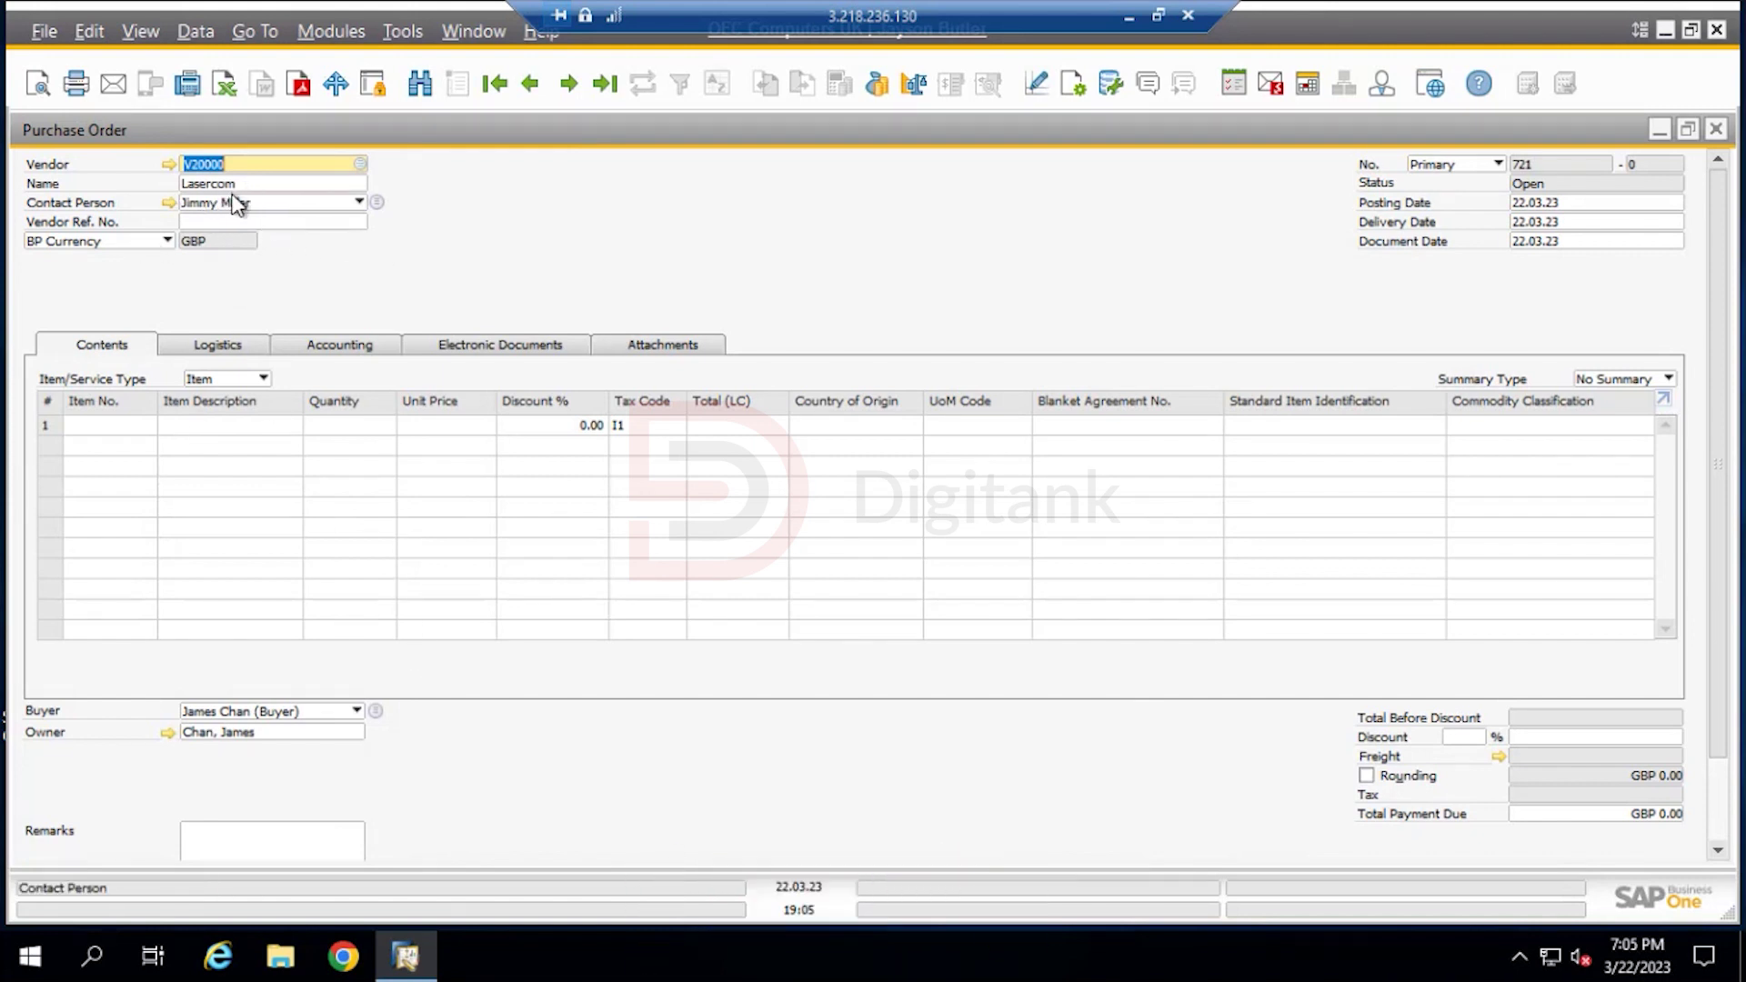
Add item A00002 J.B. Officeprint 1111 as the first line, quantity 1 at GBP 50.00
click(129, 423)
click(148, 426)
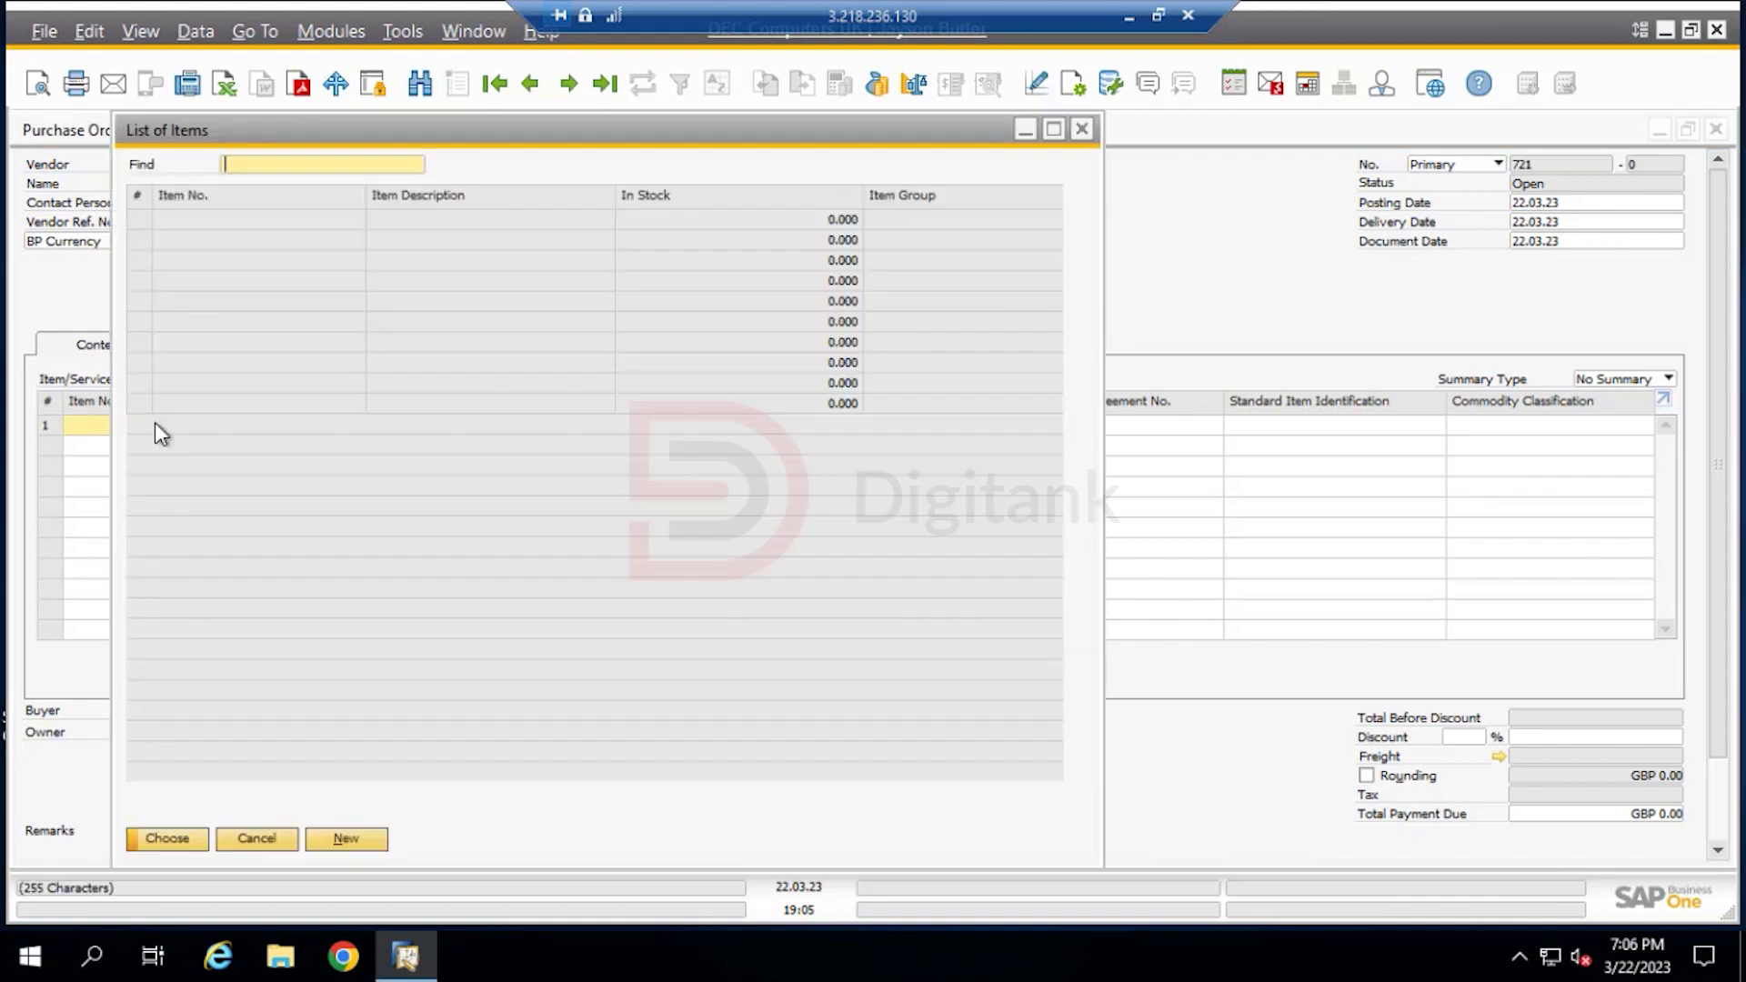
click(396, 236)
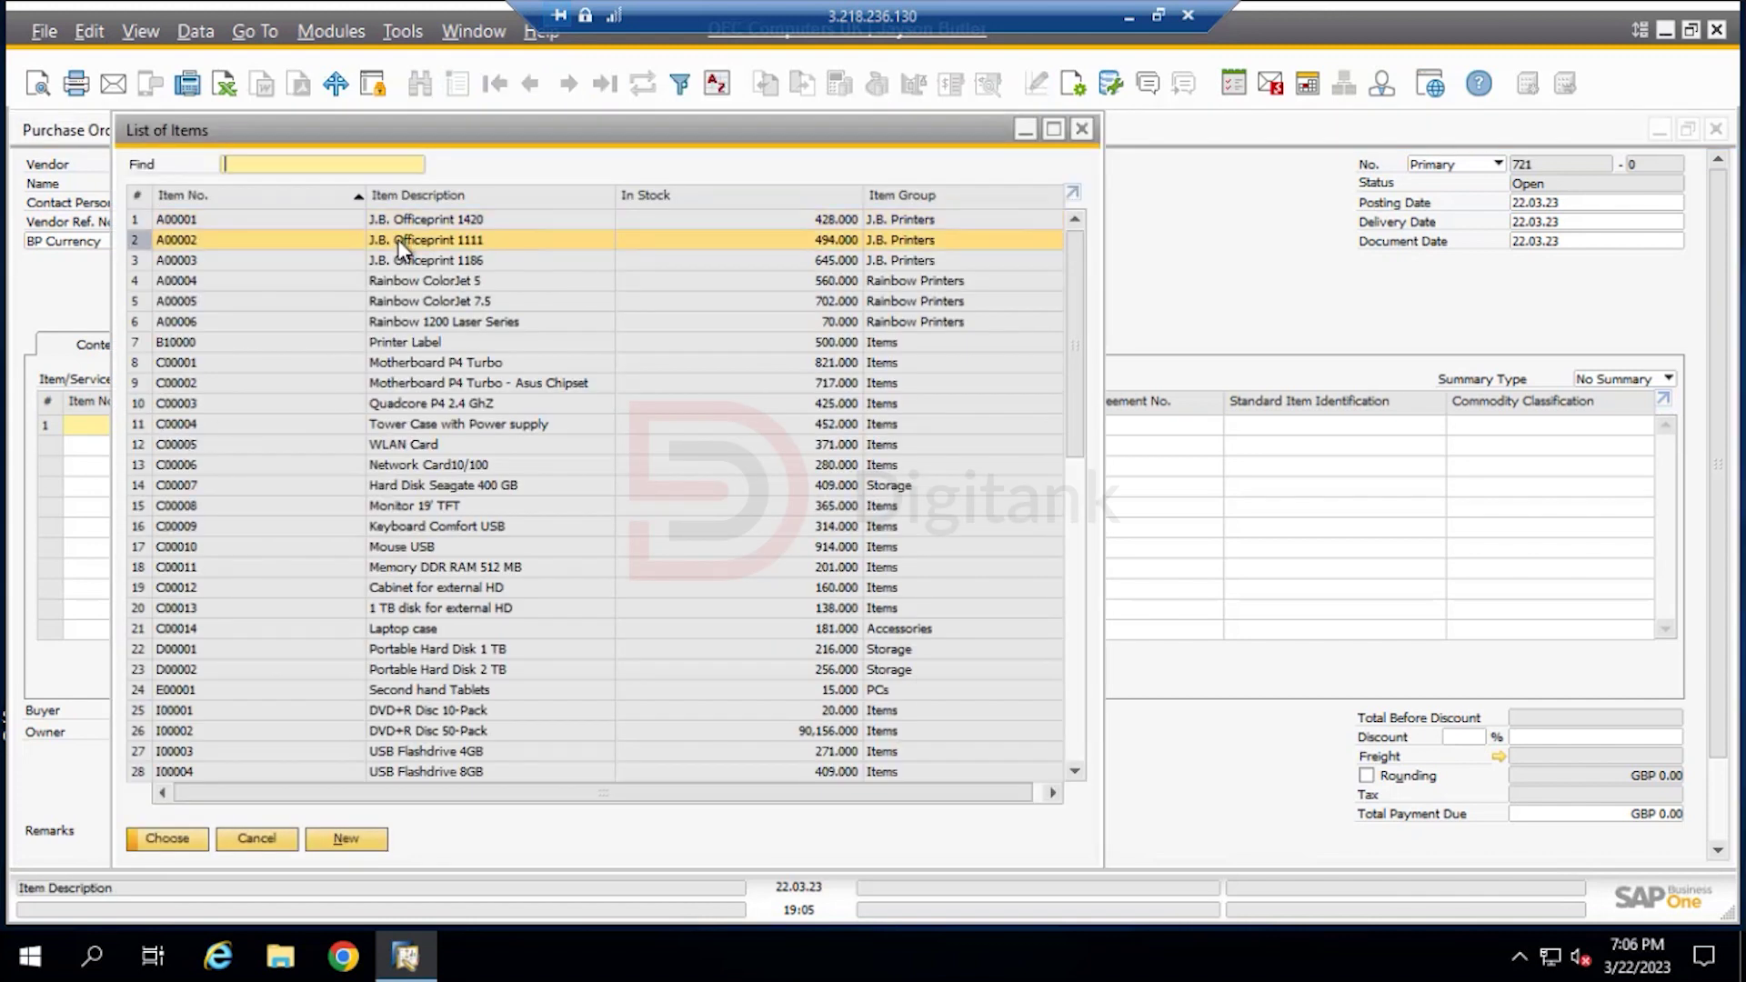
click(169, 838)
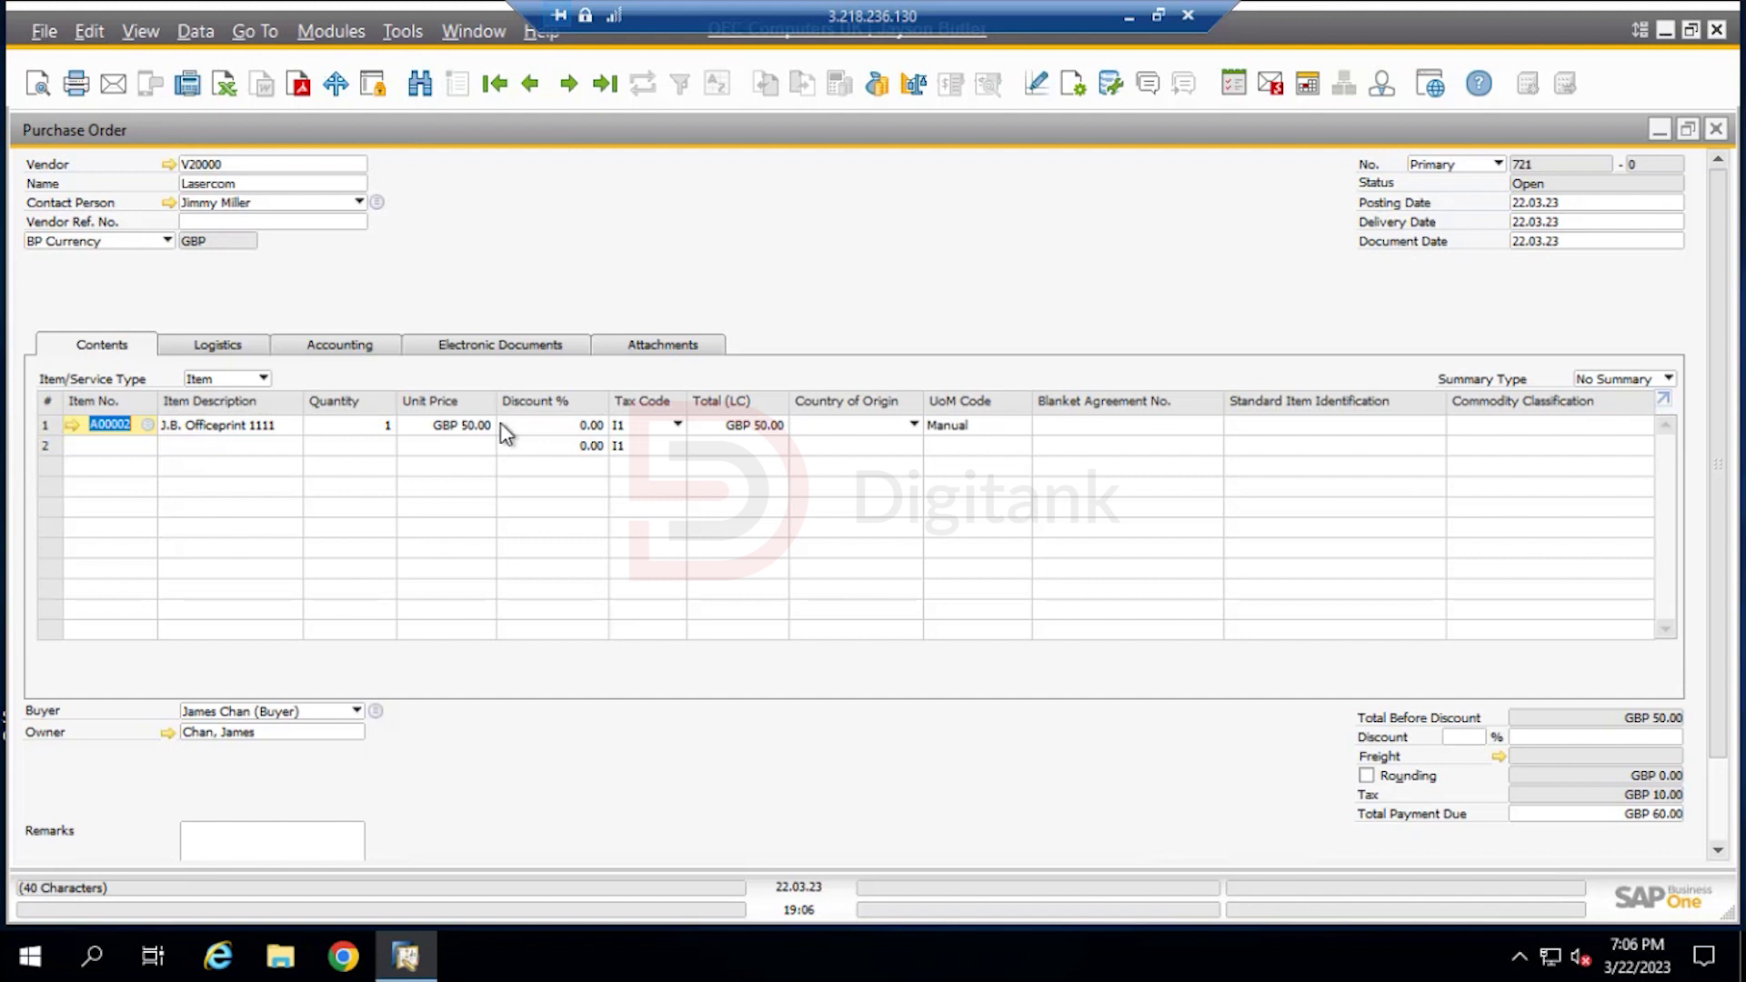
click(1137, 421)
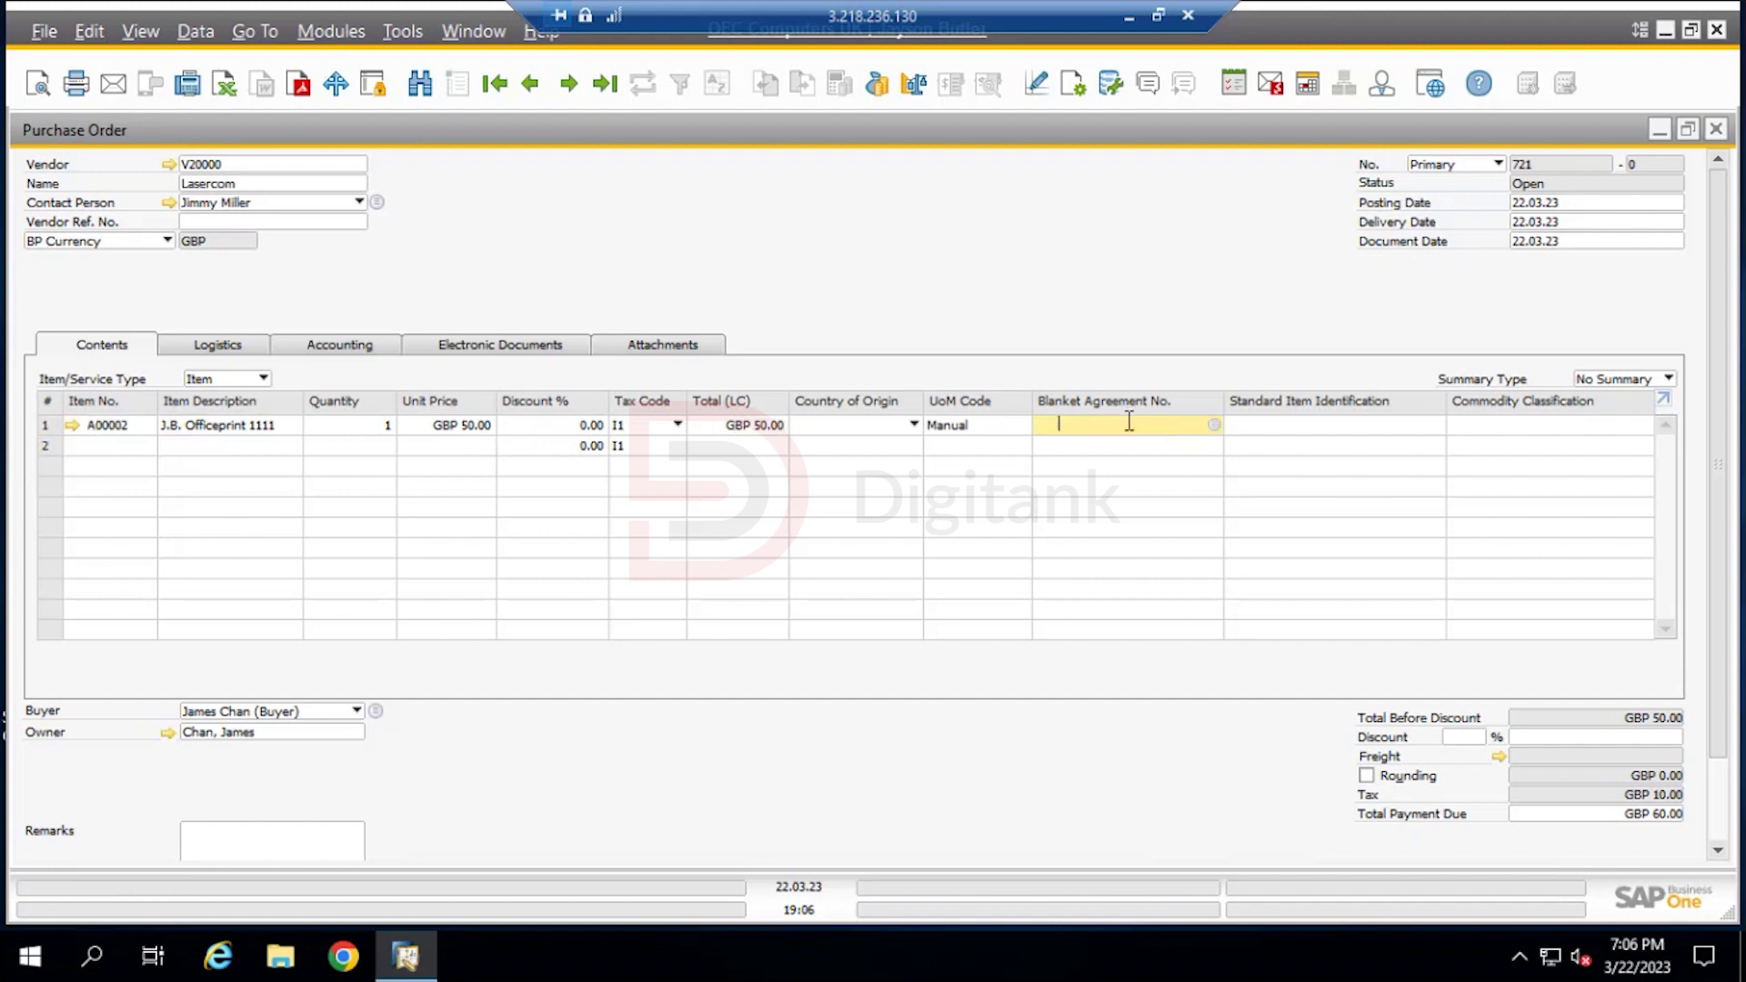
Link the A00002 order line to Blanket Agreement 009
click(1213, 425)
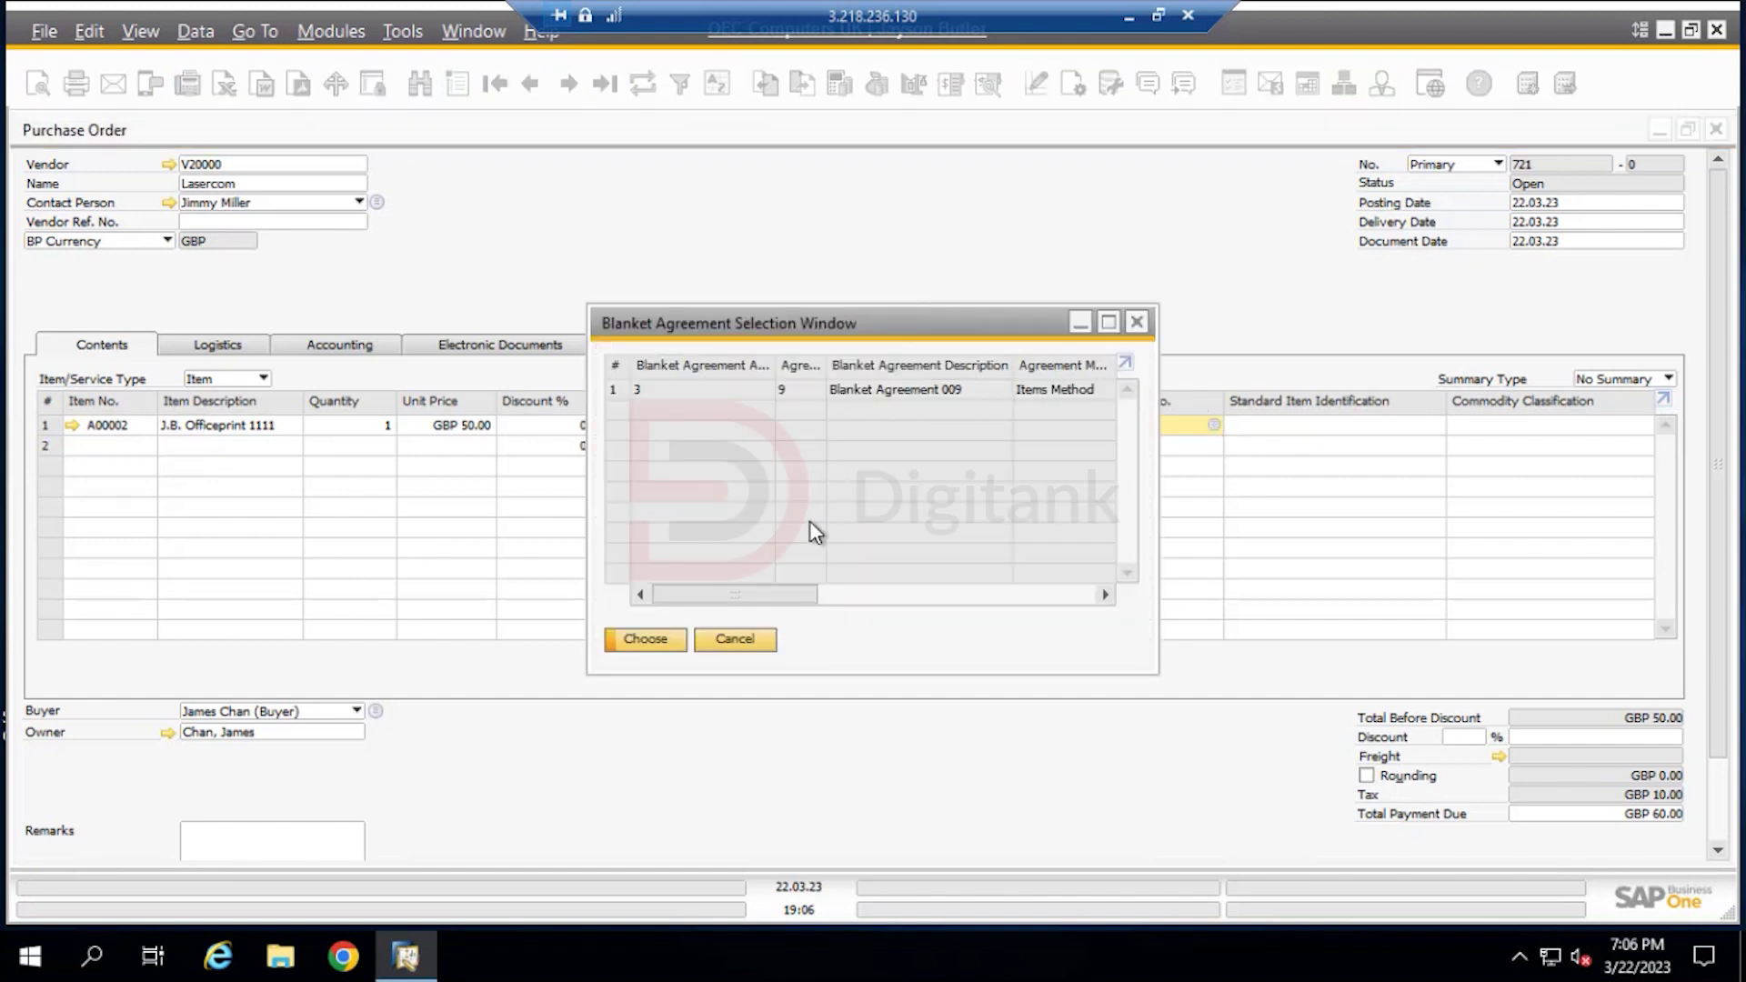
click(917, 394)
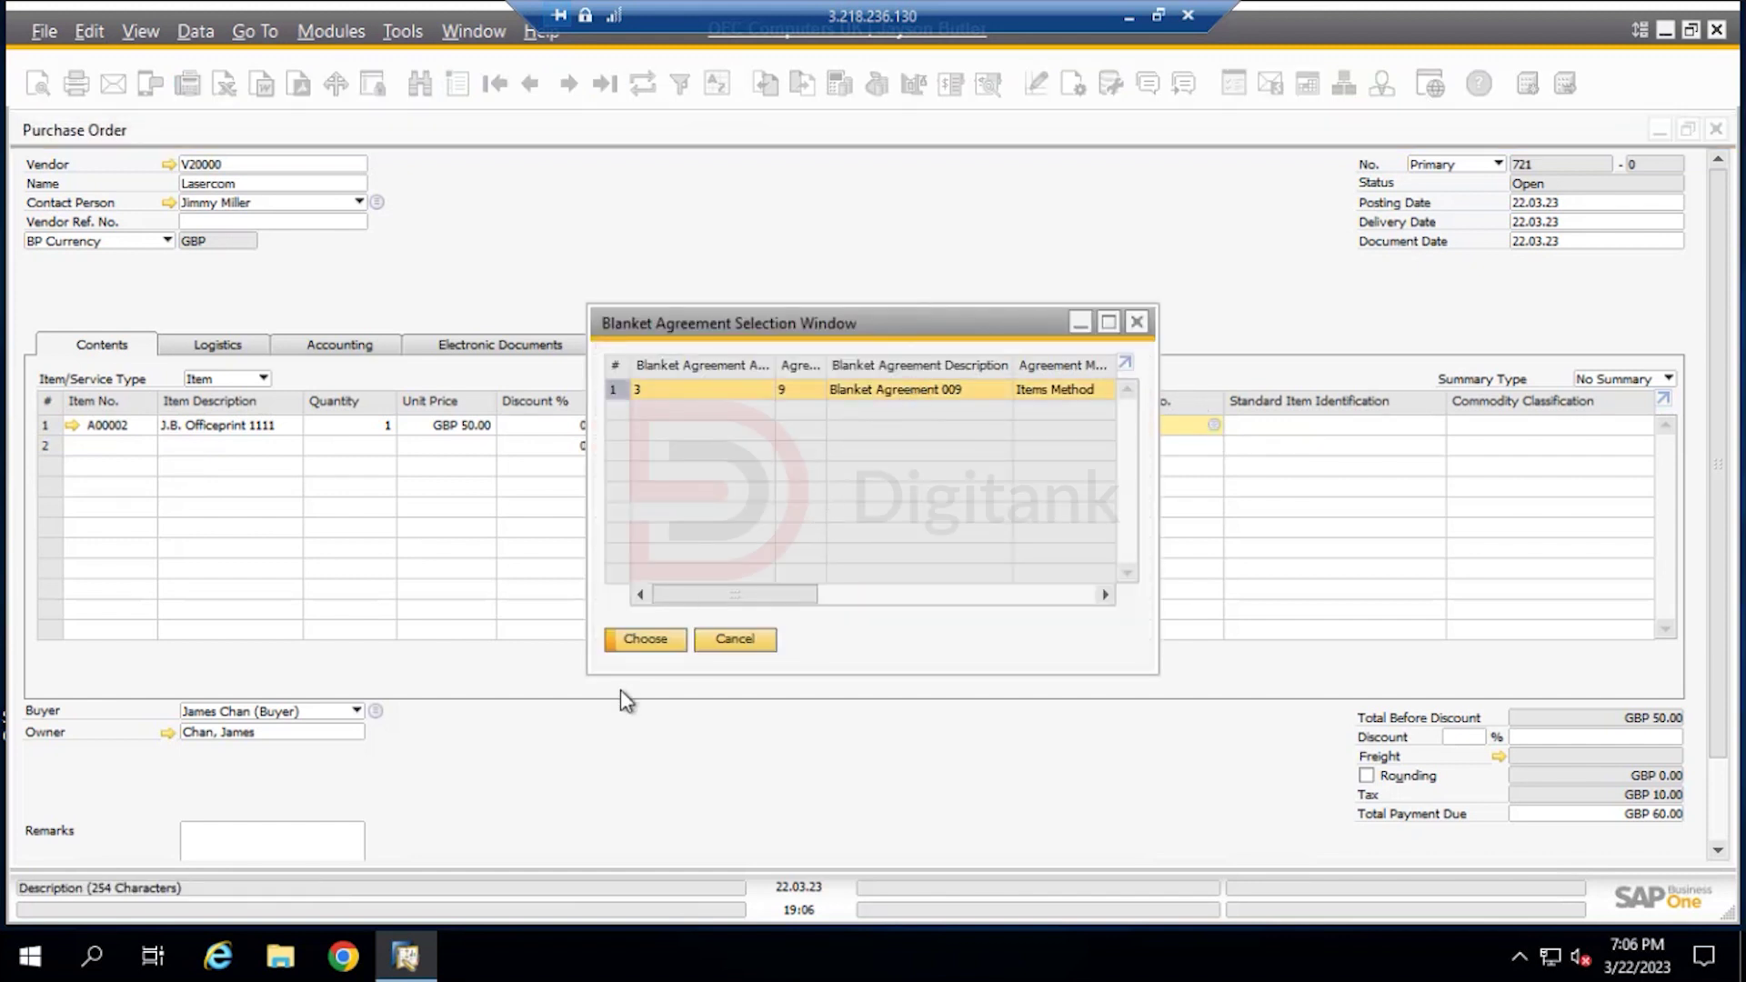
click(647, 640)
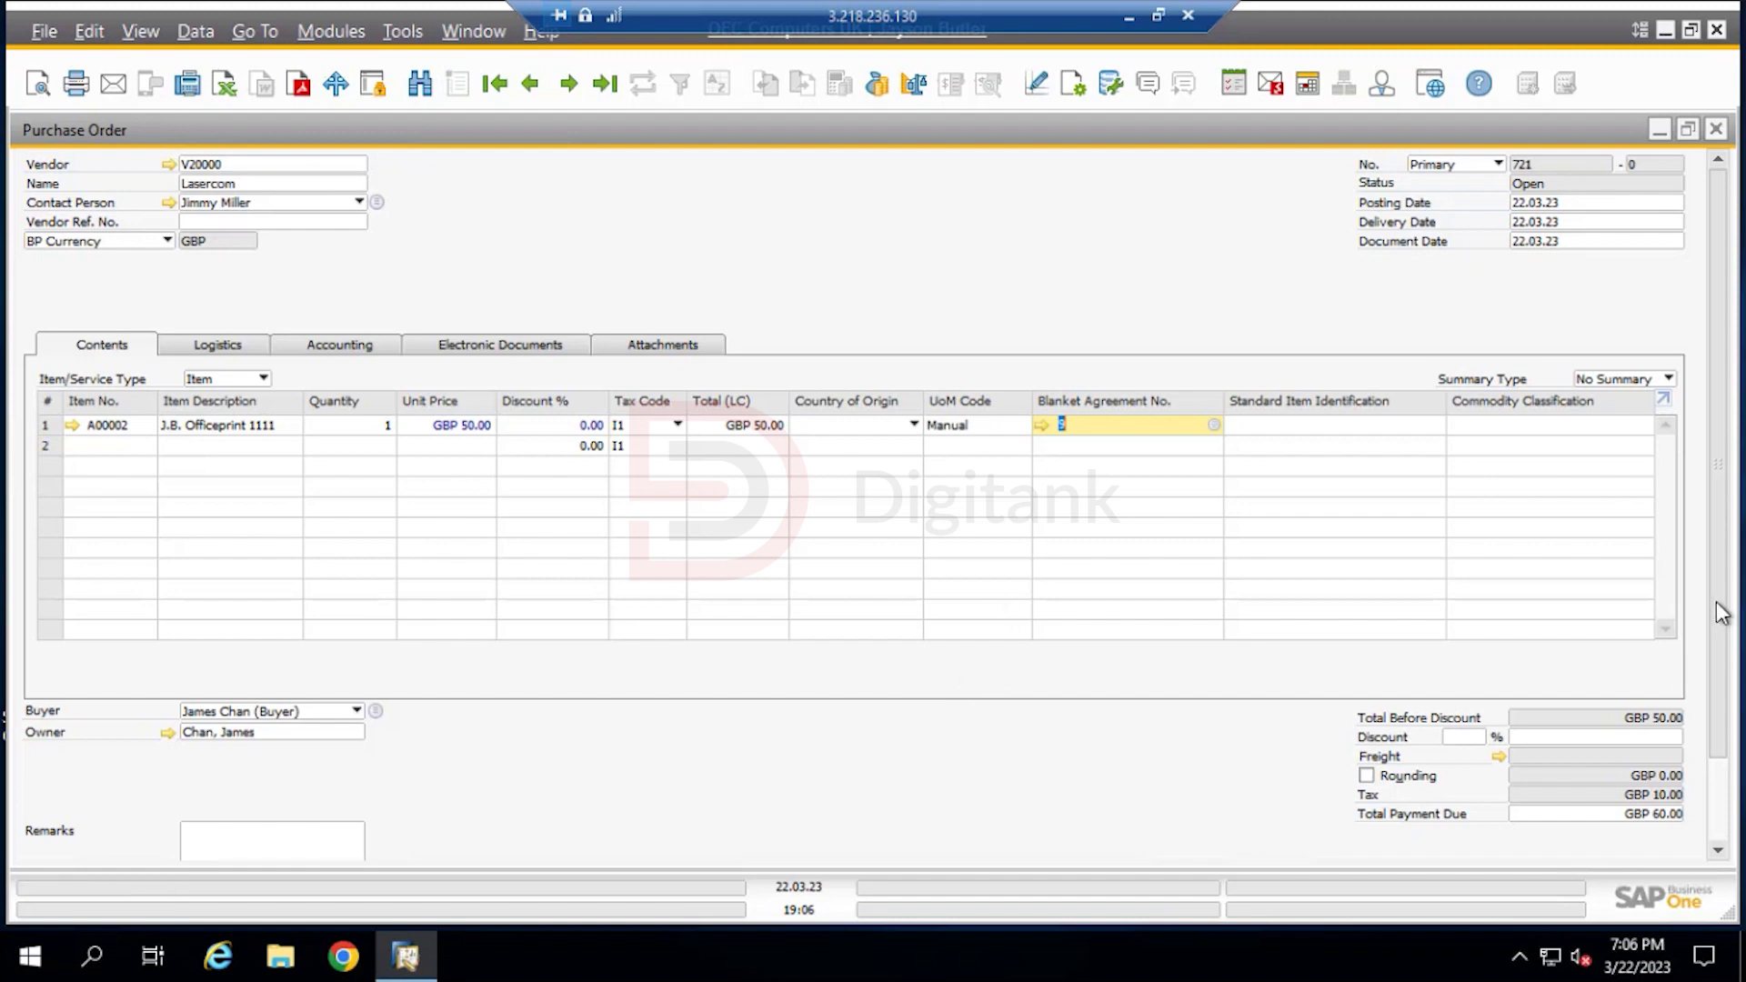
scroll(1714, 655, down, 2)
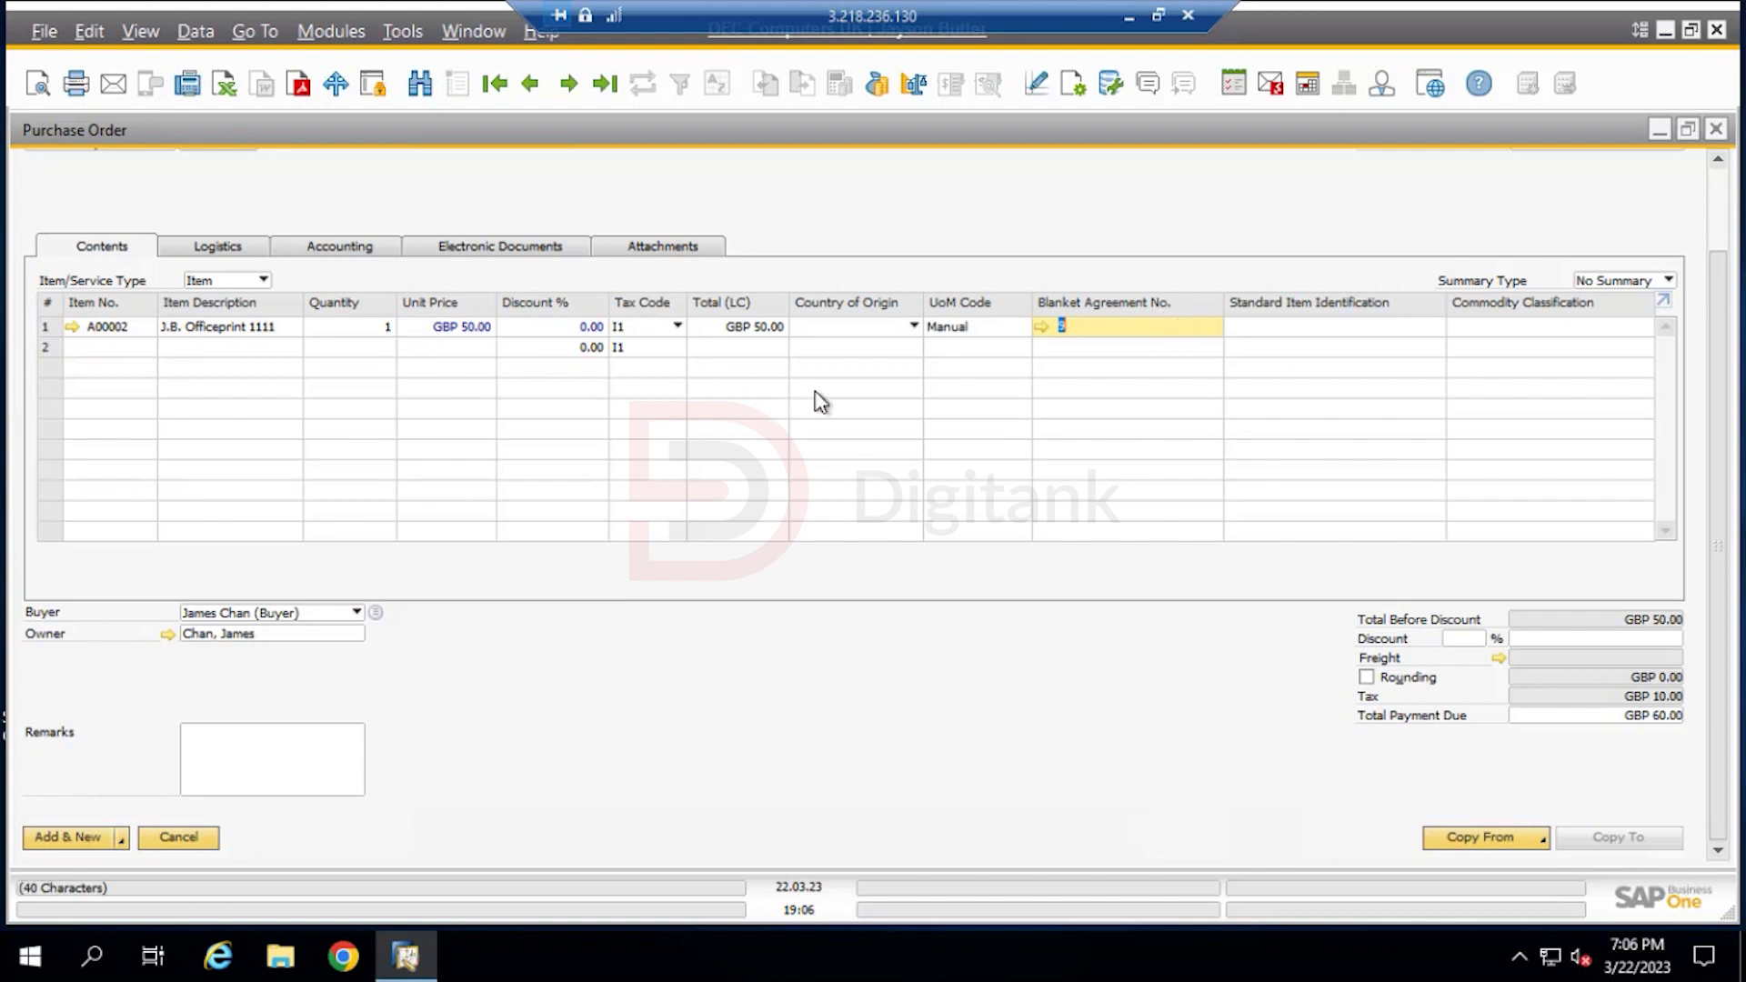
Draw all data from blanket agreement 9, giving 100 units of A00002 totalling GBP 6,000.00
click(1535, 835)
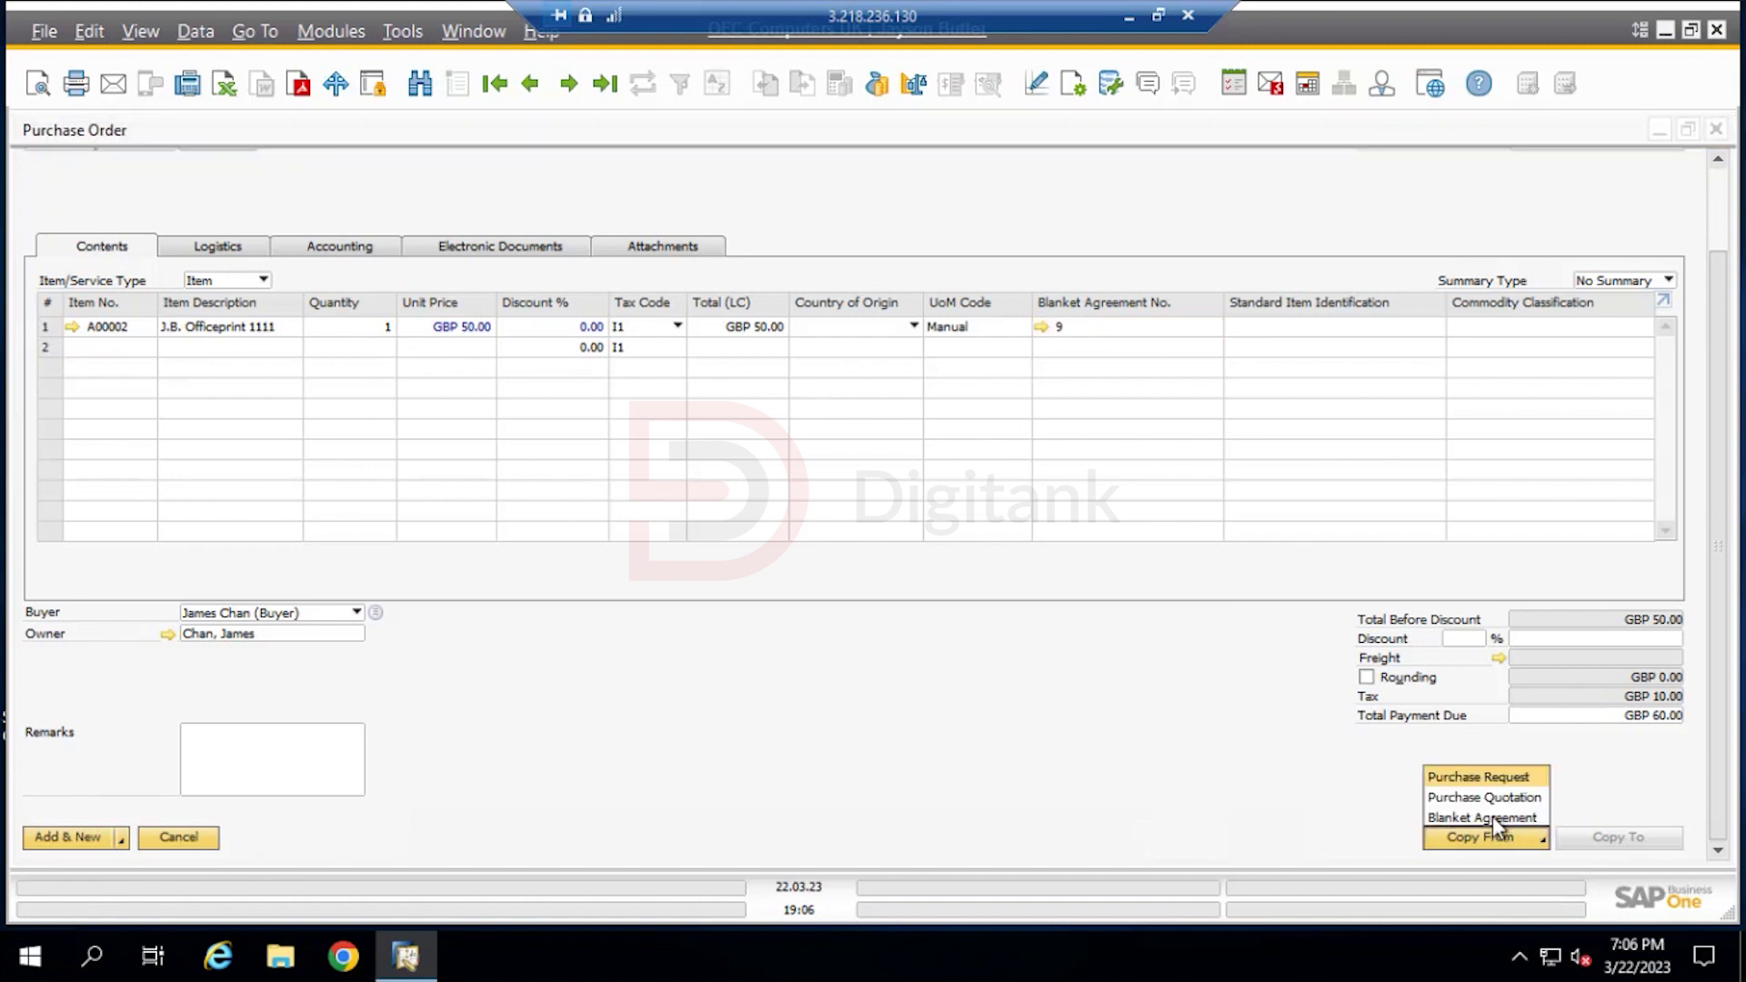
click(1493, 815)
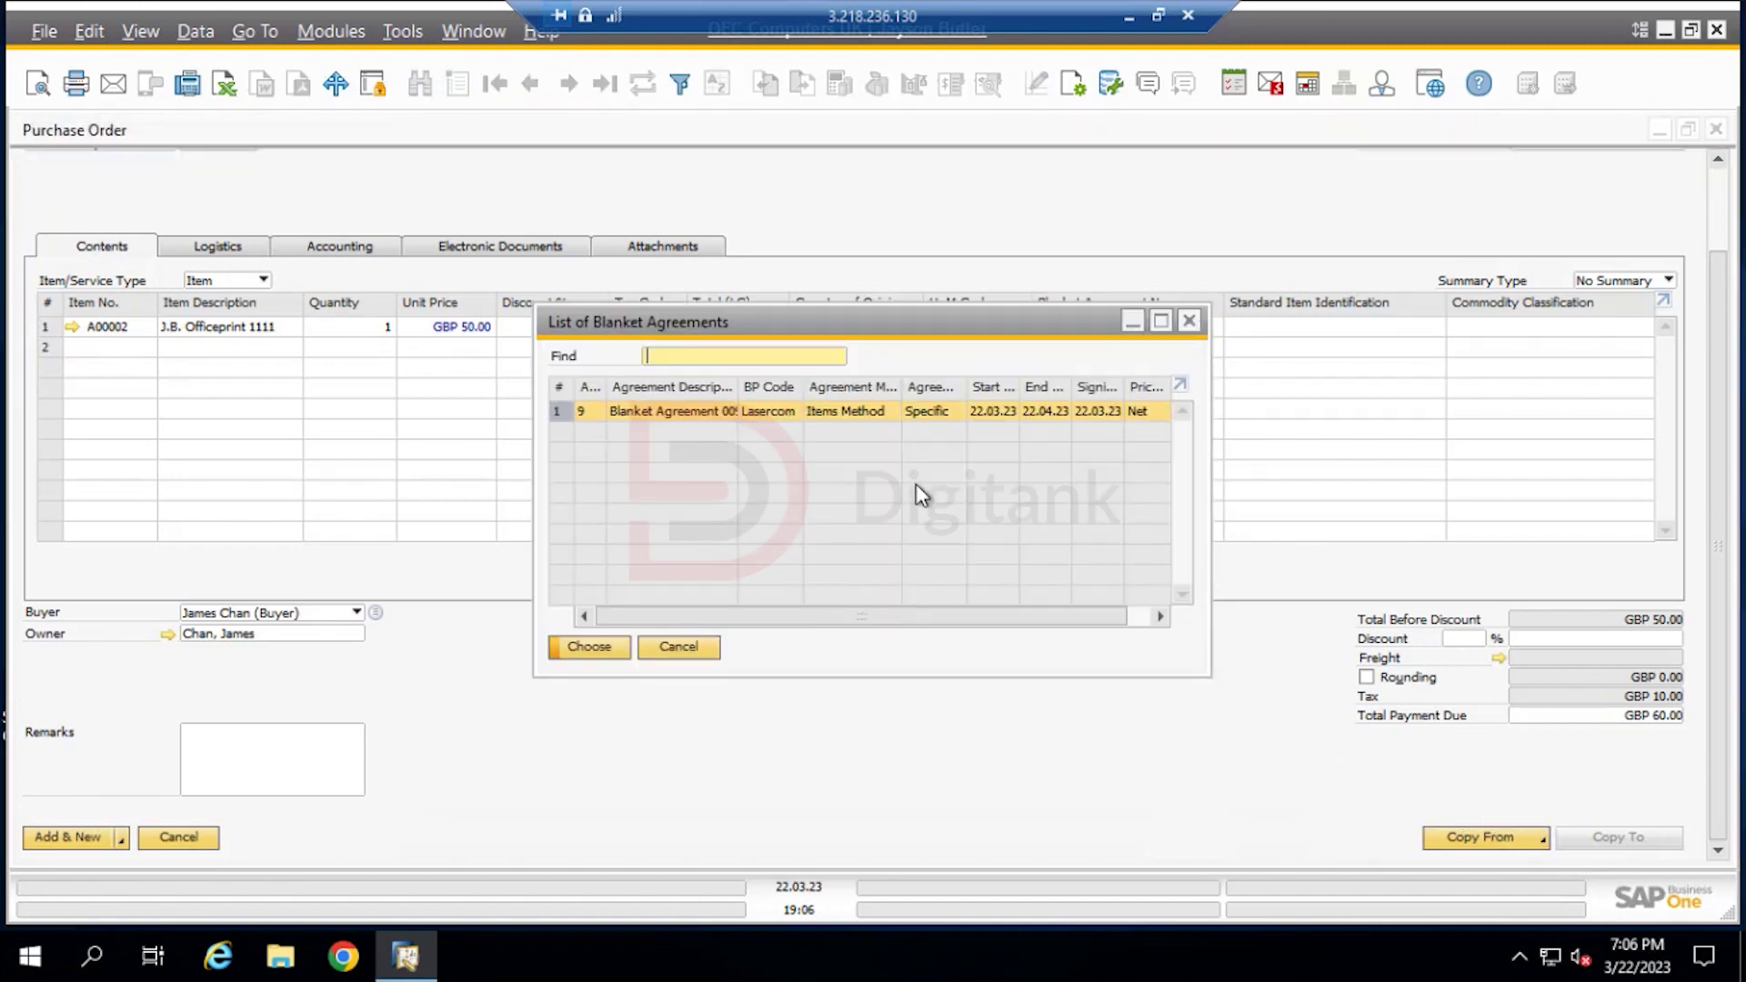
click(588, 646)
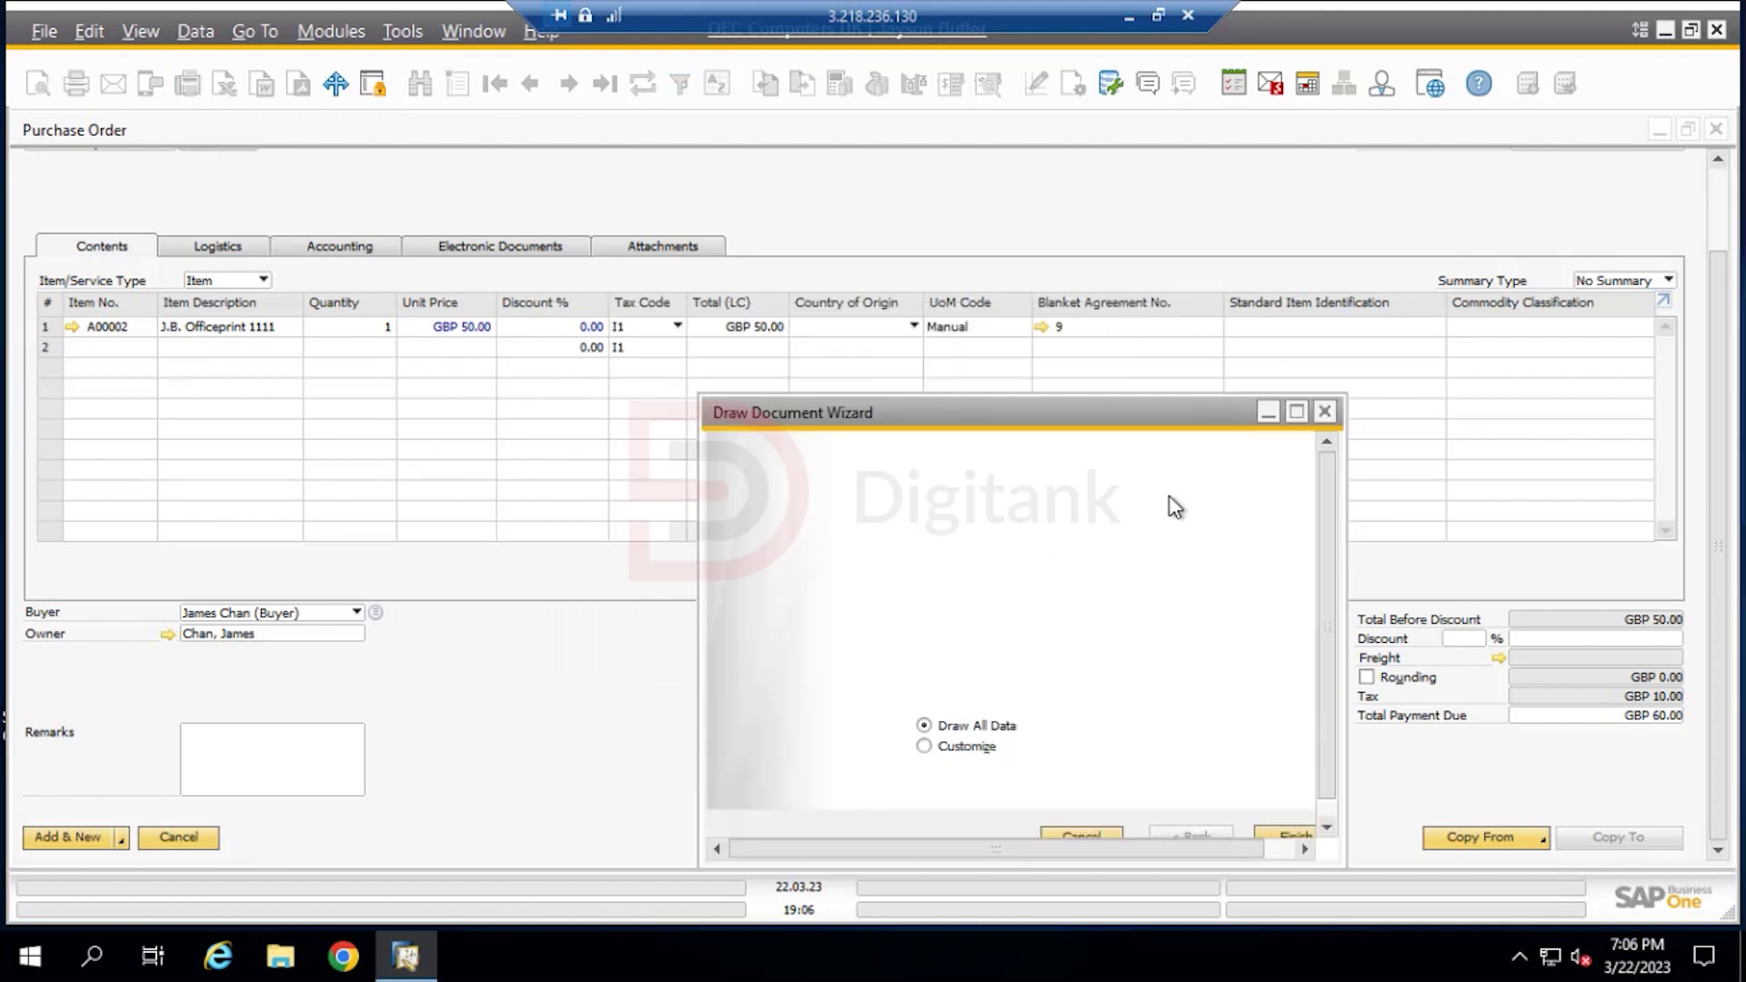
drag(1328, 553, 1333, 705)
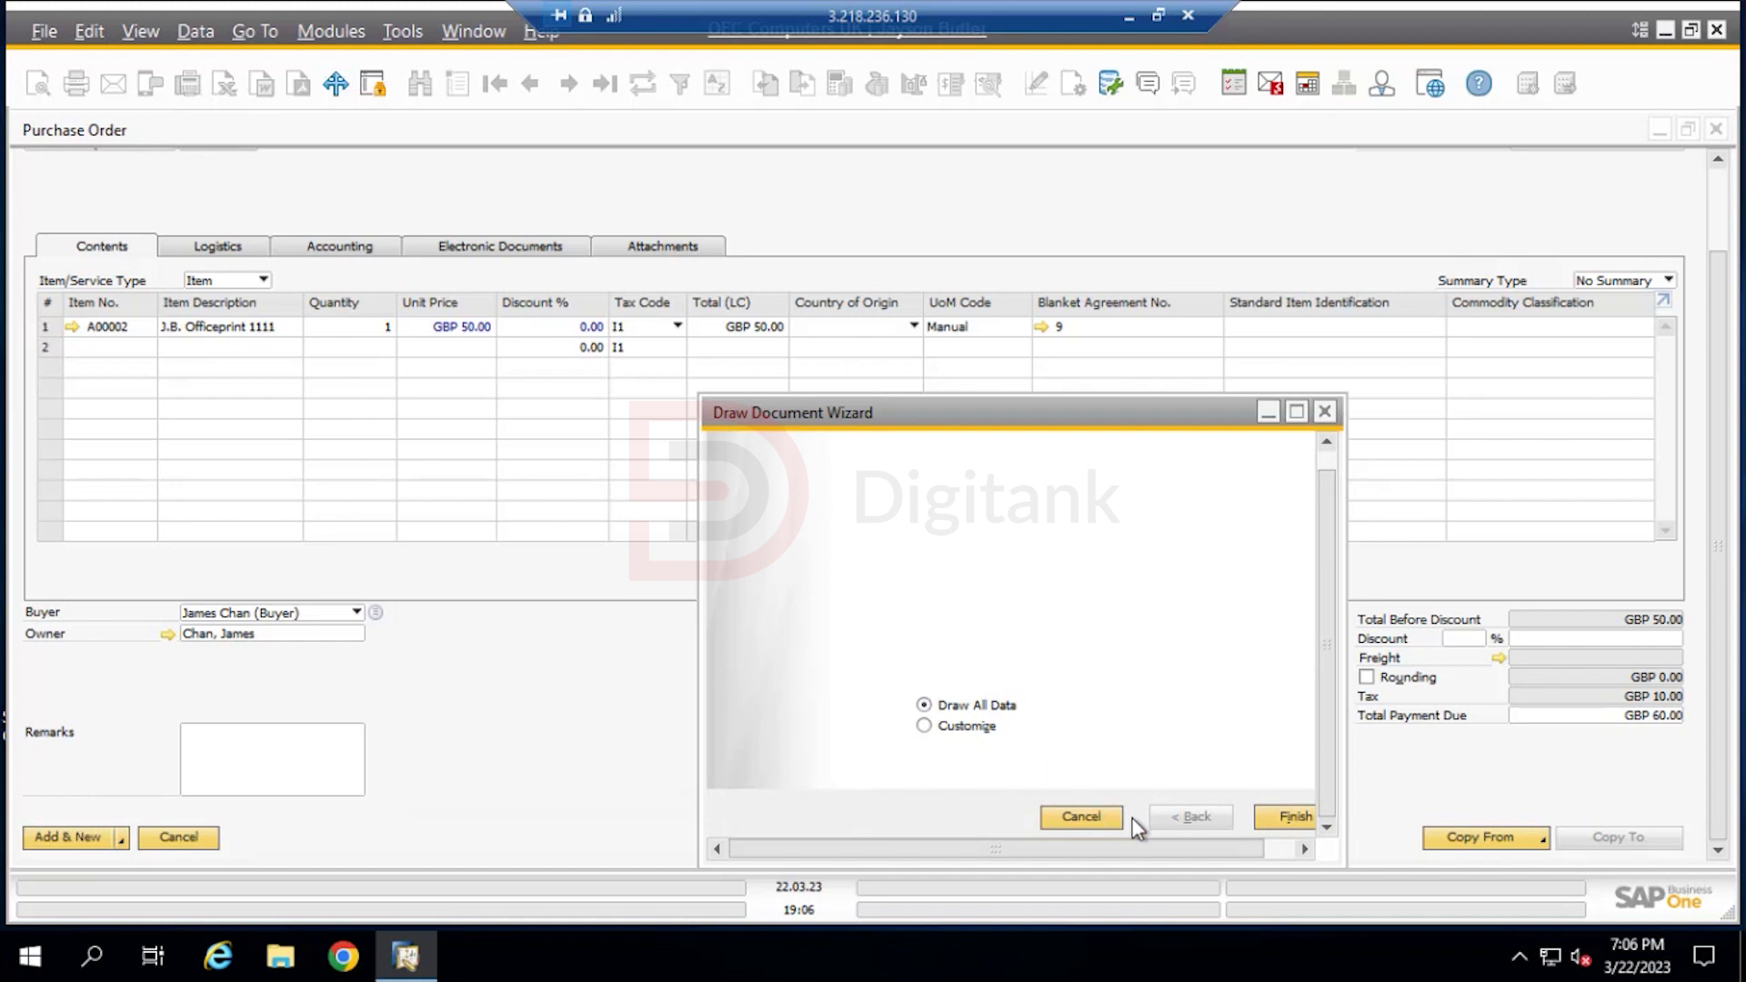
click(1293, 816)
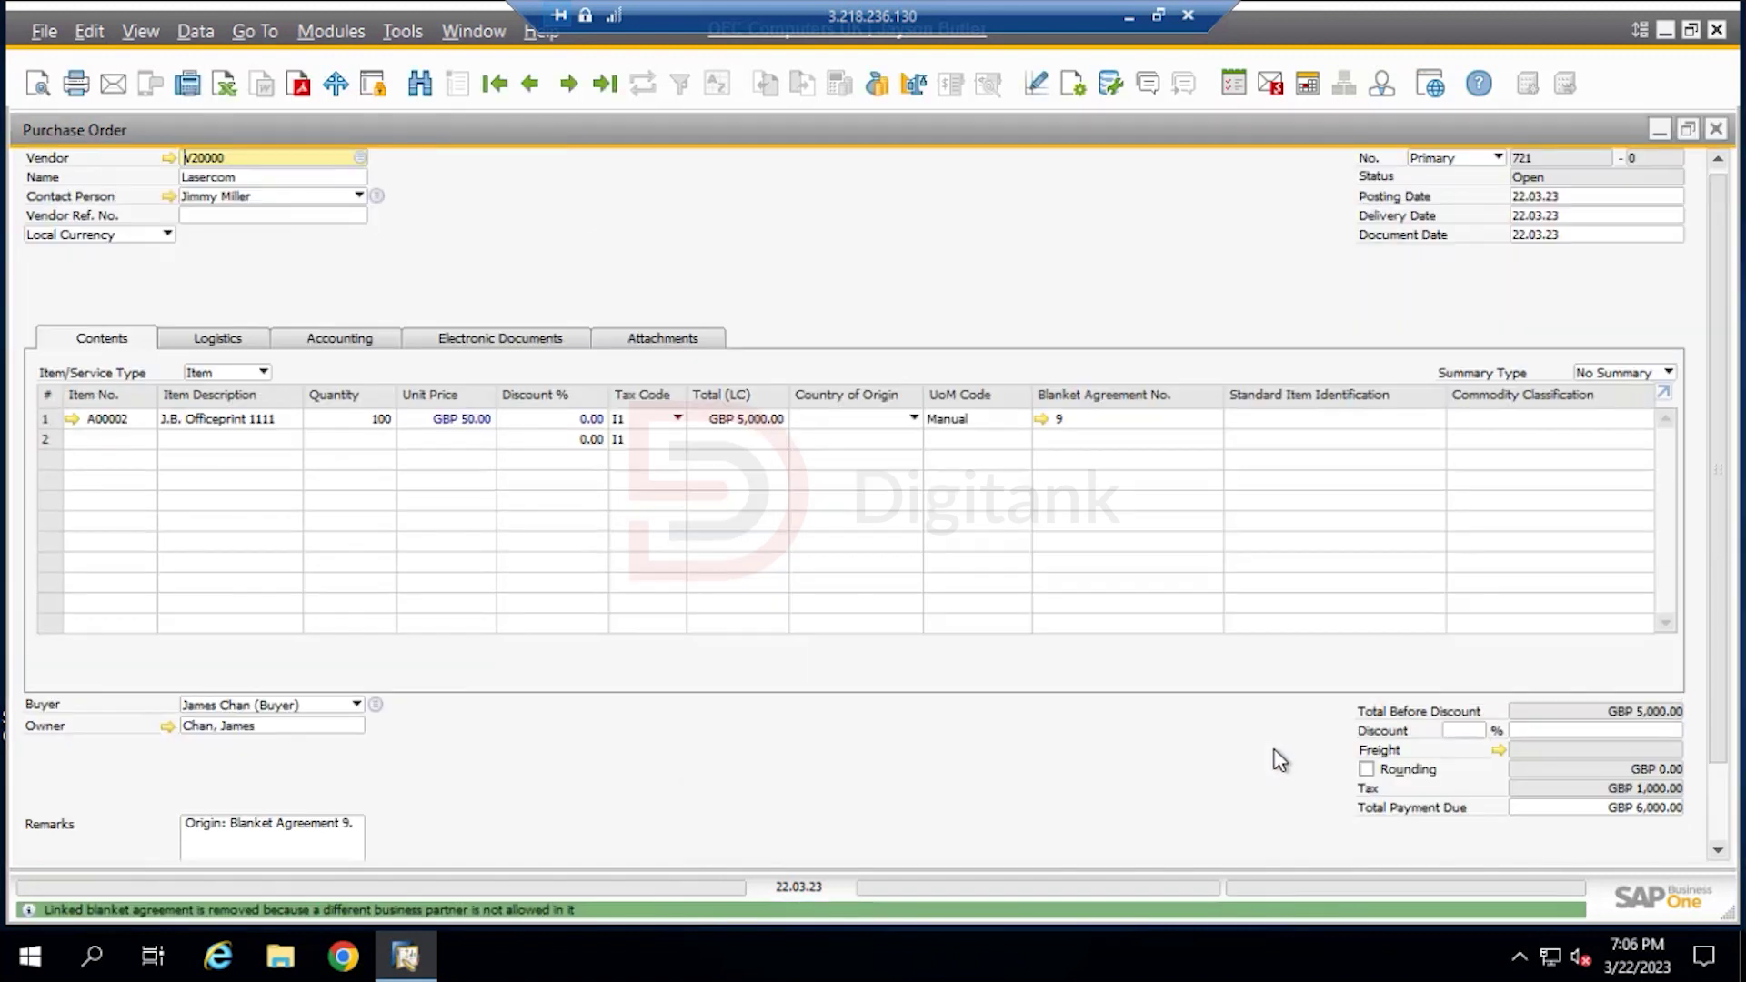